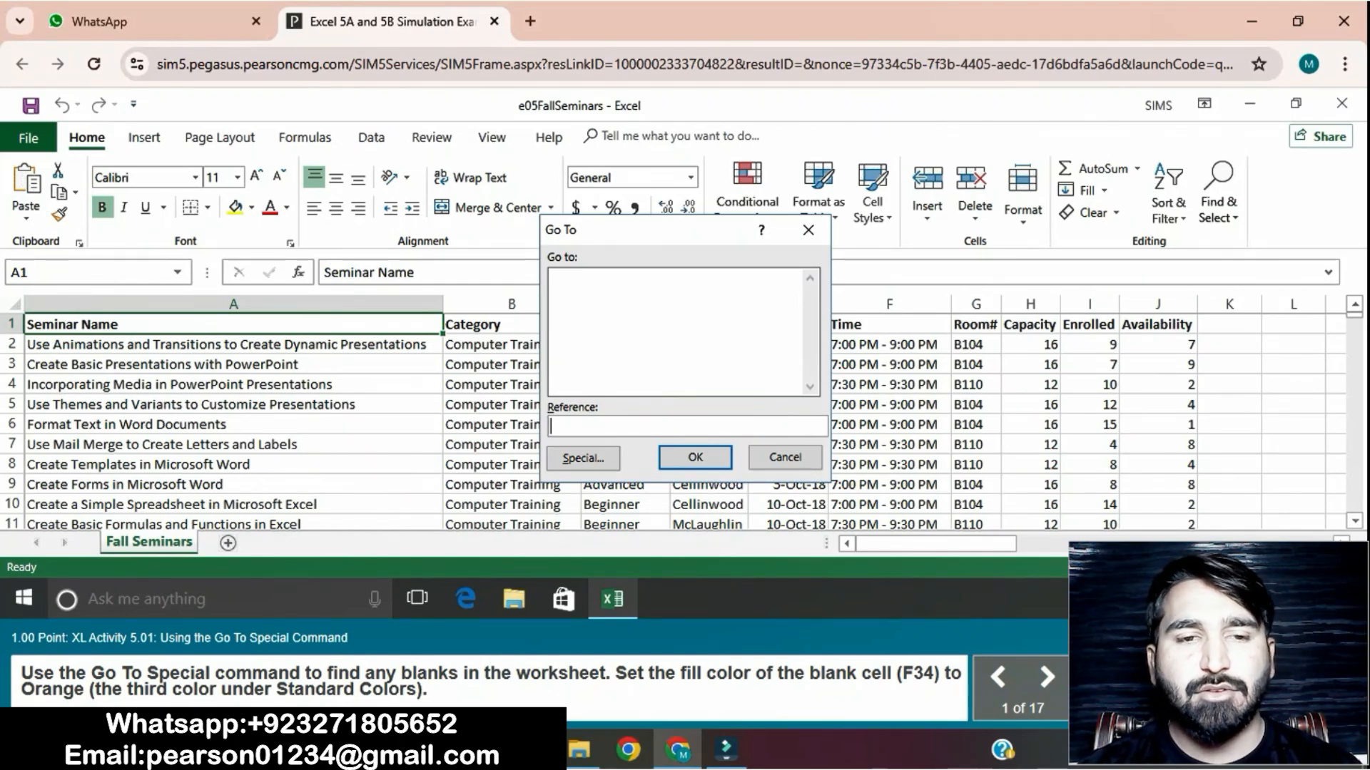
Find the blank cells in the worksheet with Go To Special and fill blank cell F34 with the standard color Orange
left_click(808, 230)
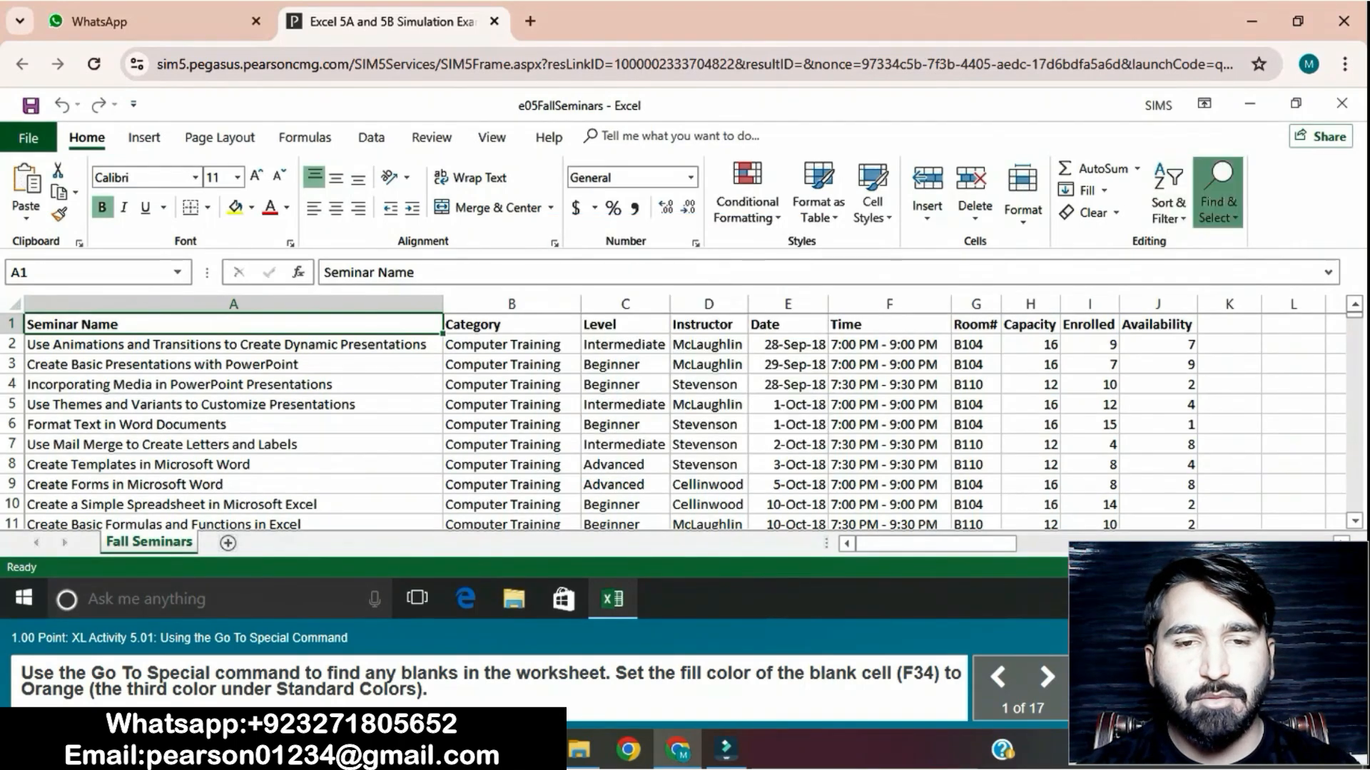
left_click(1220, 189)
left_click(1227, 315)
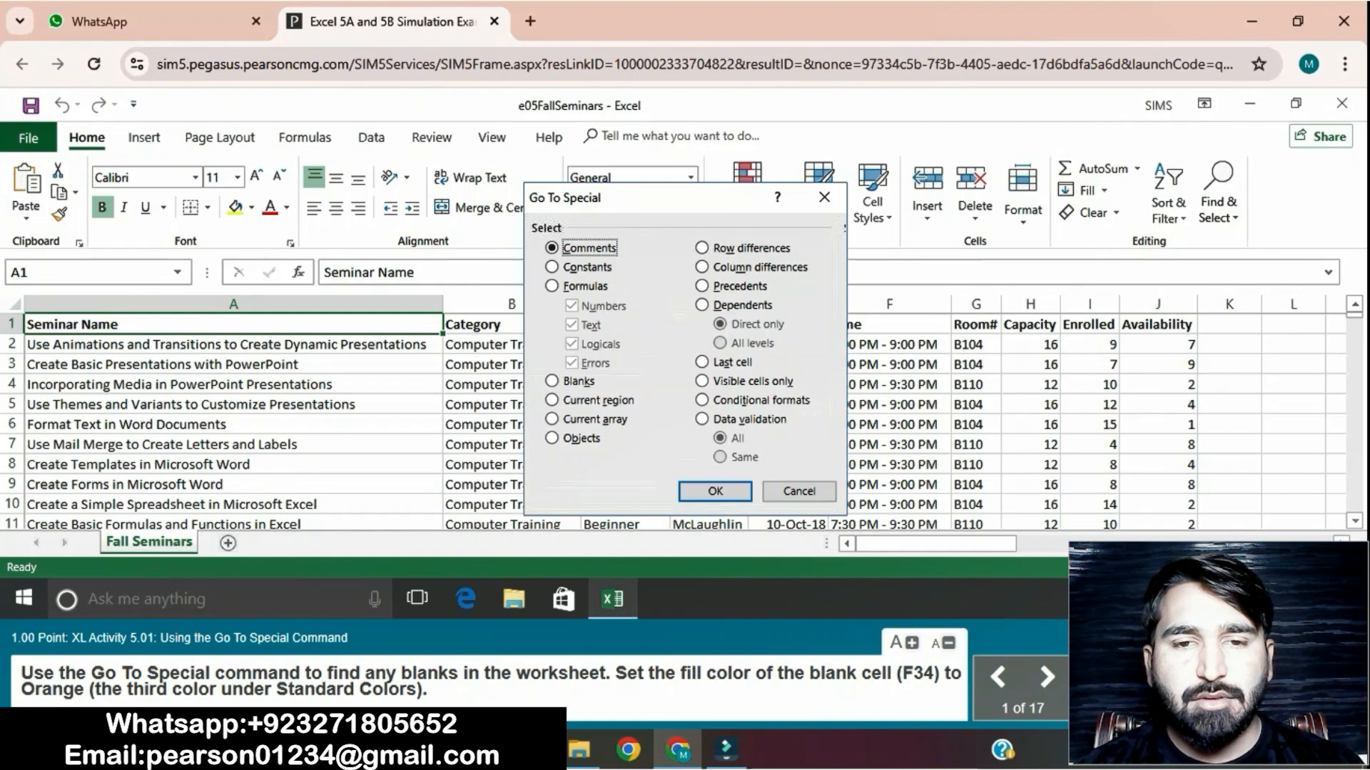
left_click(552, 382)
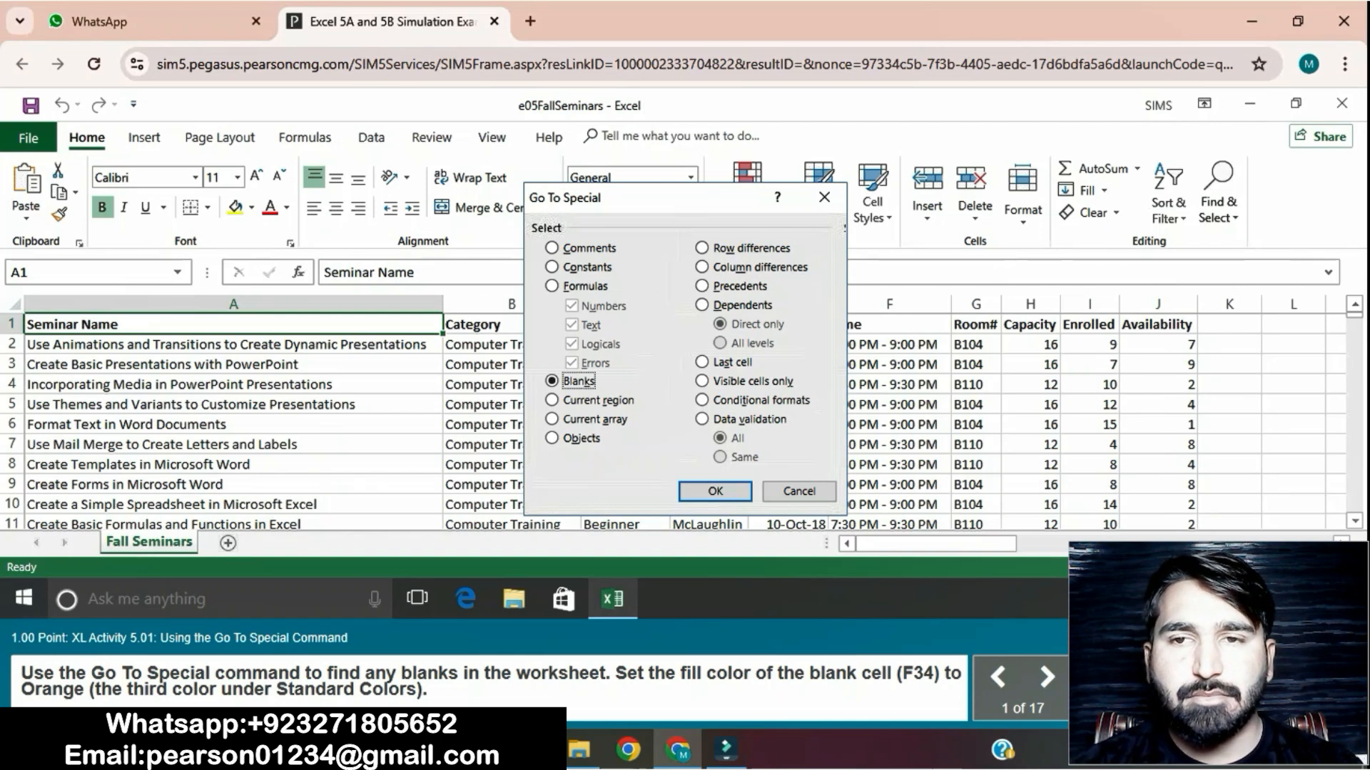
left_click(714, 492)
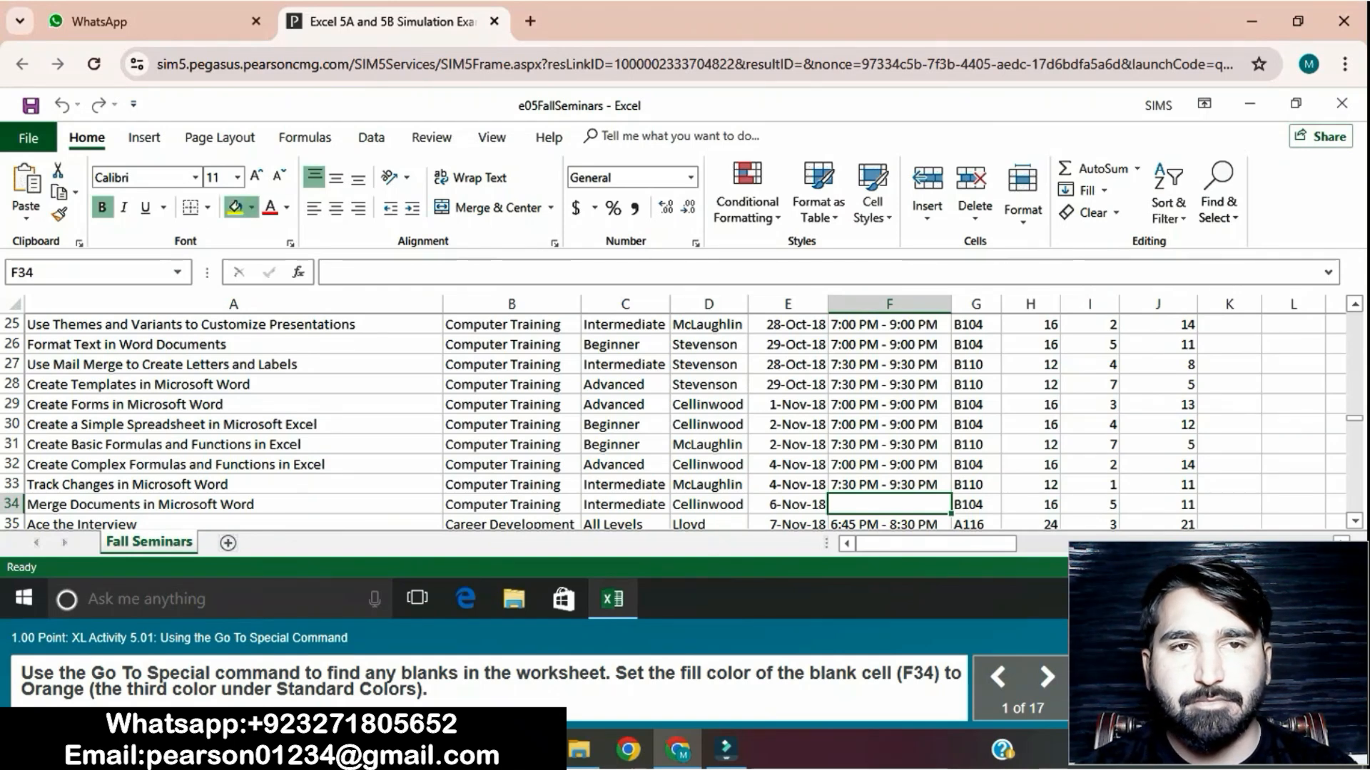
left_click(251, 207)
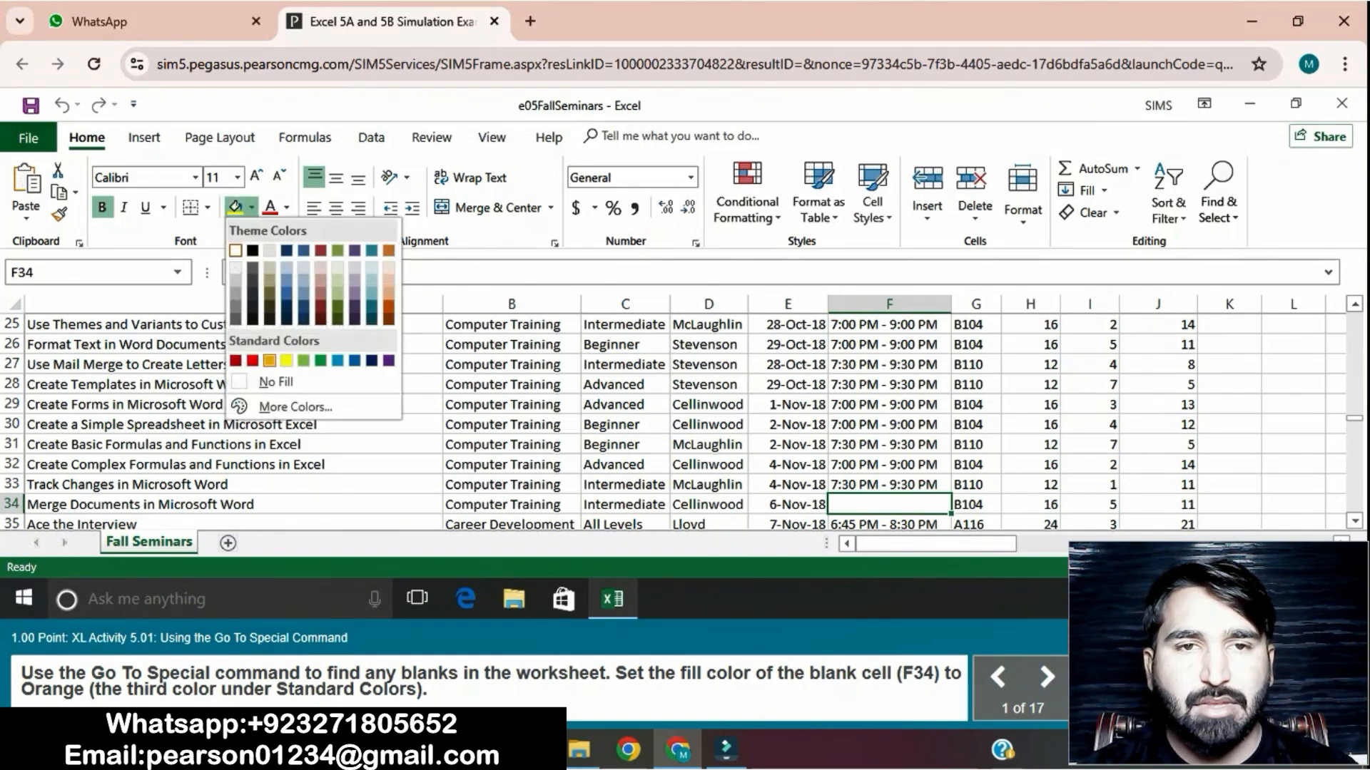
left_click(269, 361)
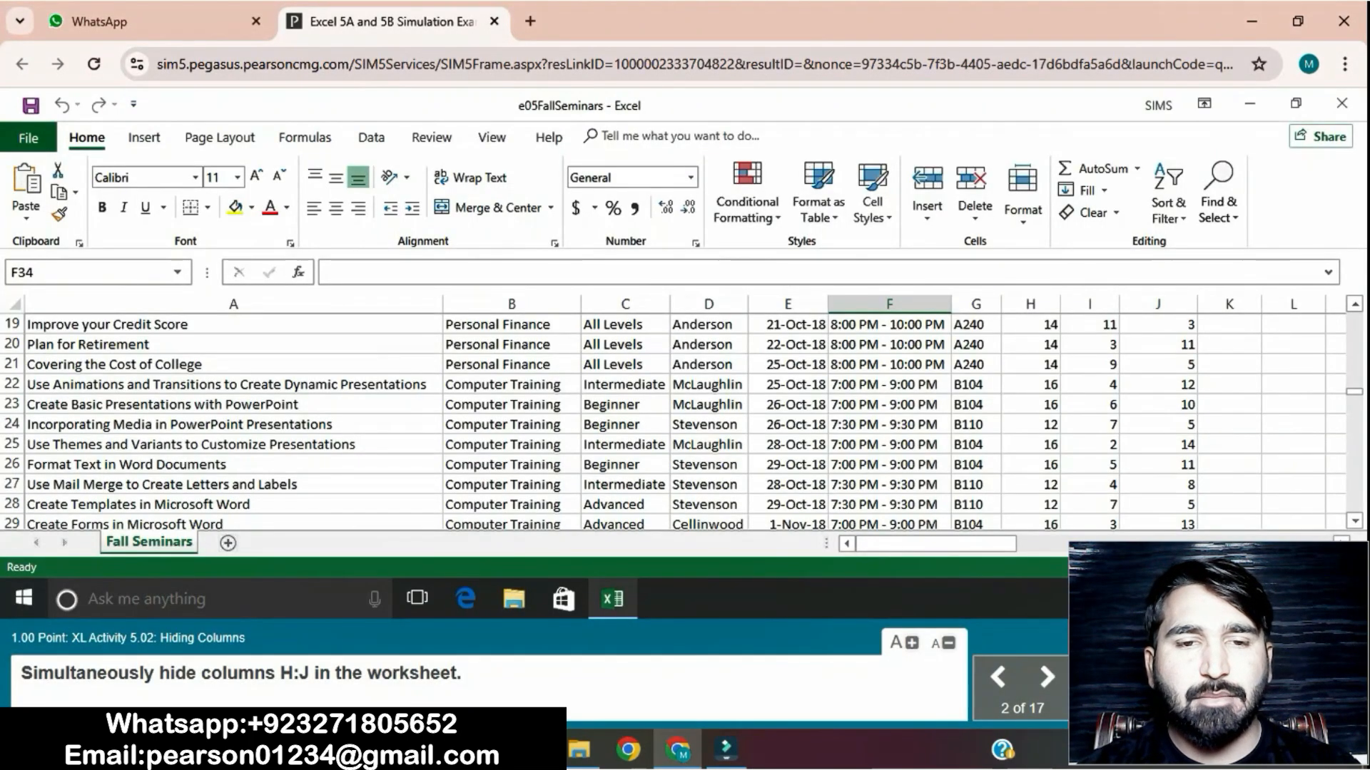
Select columns H through J together and hide them in the Fall Seminars worksheet
left_click(1030, 305)
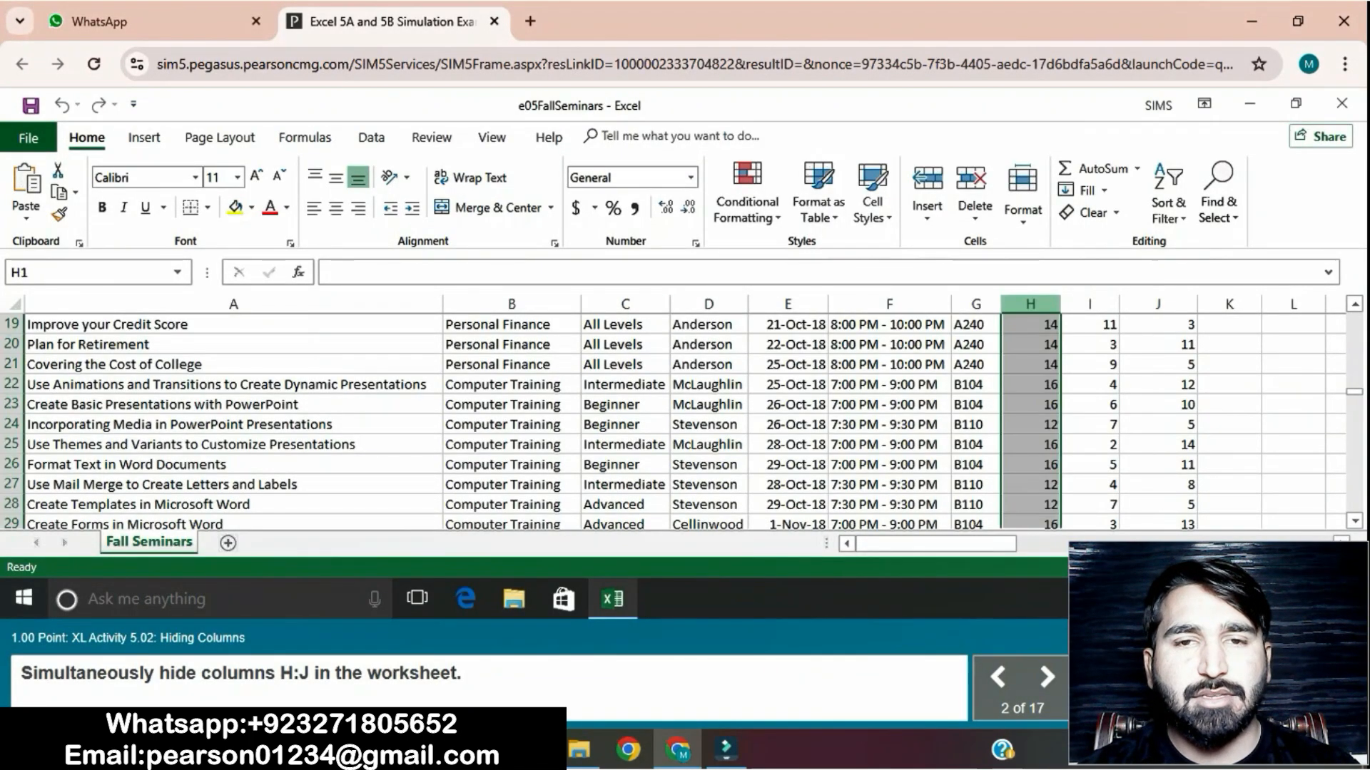
left_click_drag(1030, 305, 1158, 305)
right_click(1158, 305)
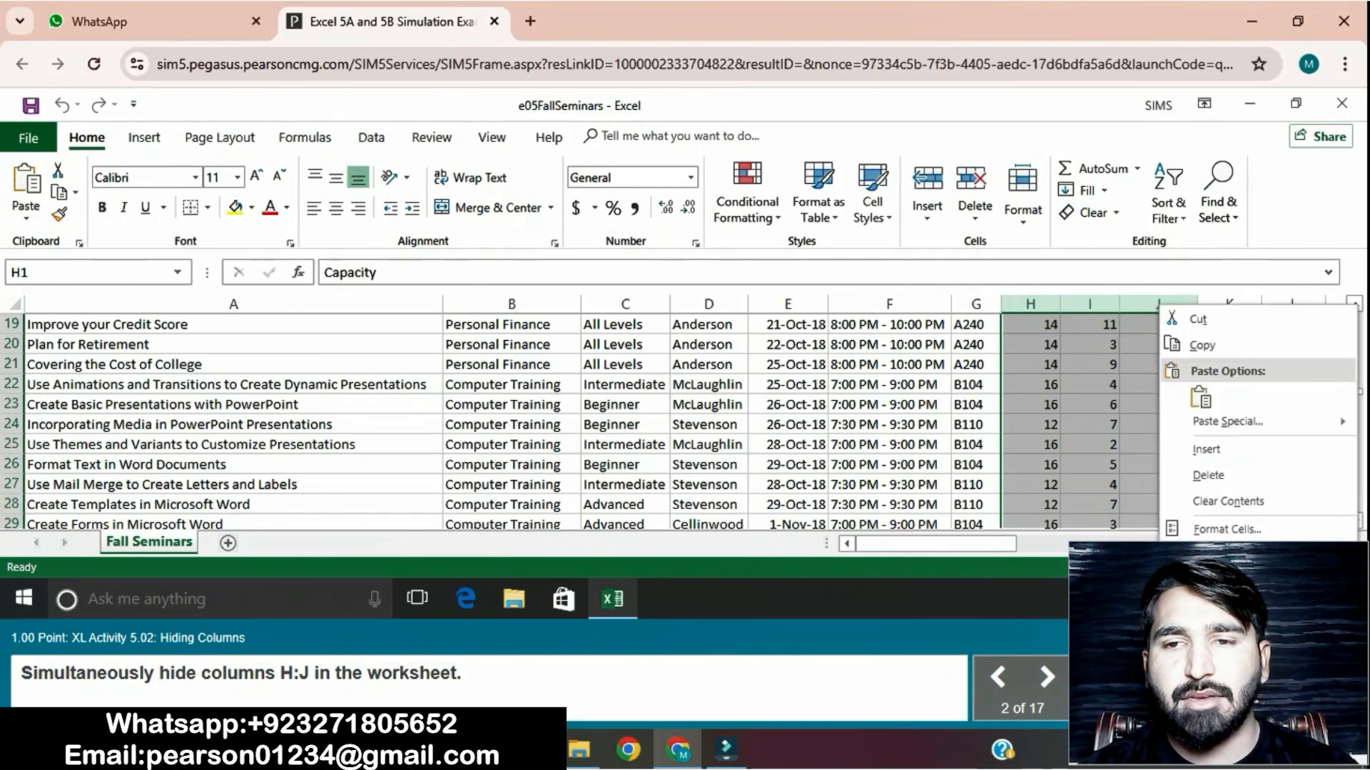
left_click(1205, 582)
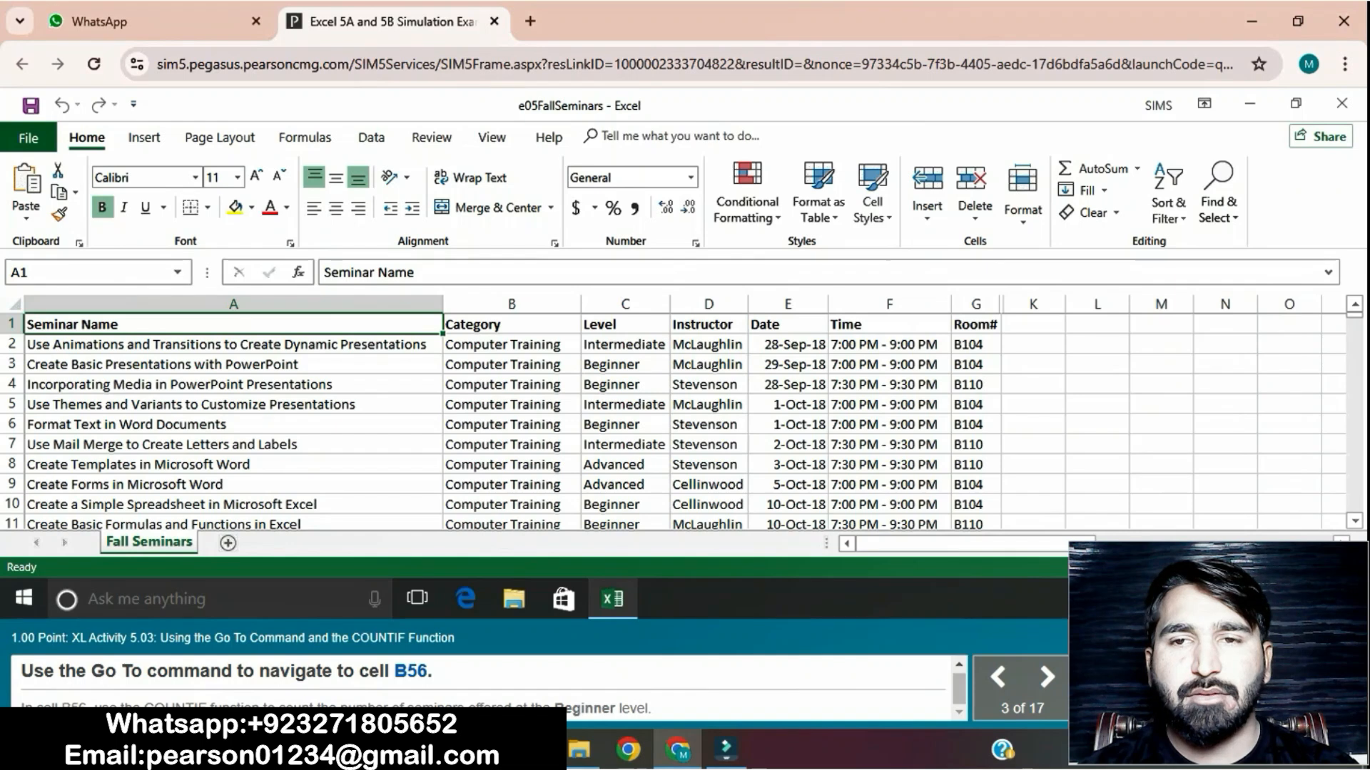
Navigate to cell B56 with the Go To command
left_click(1218, 196)
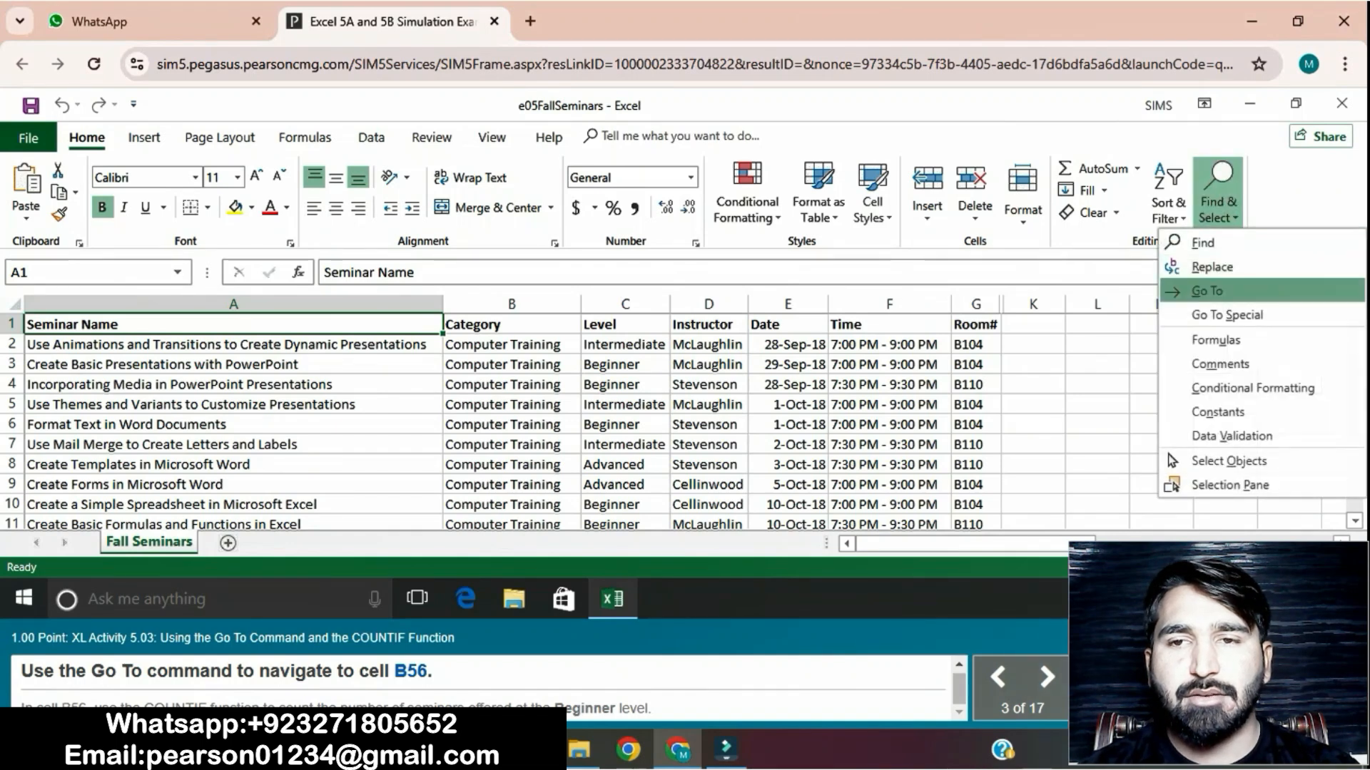
left_click(1205, 291)
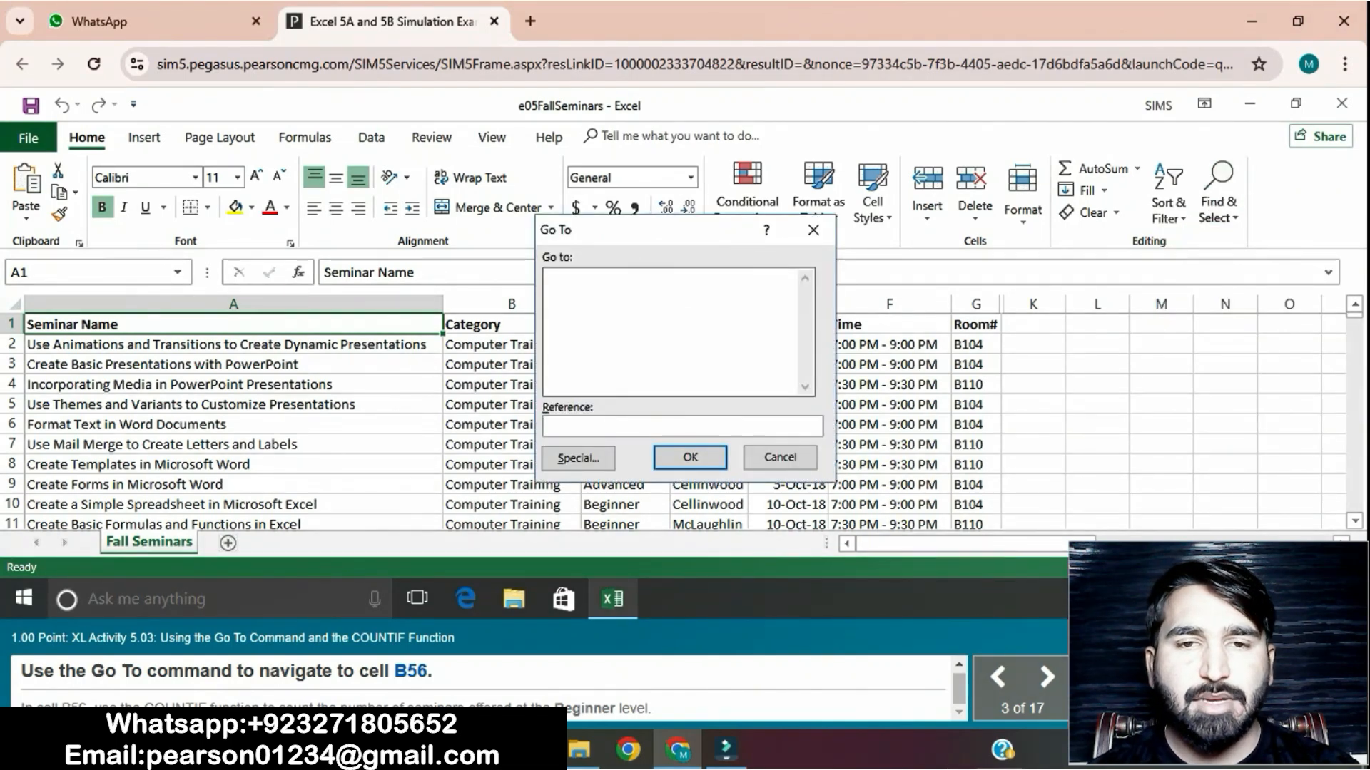
type("B56")
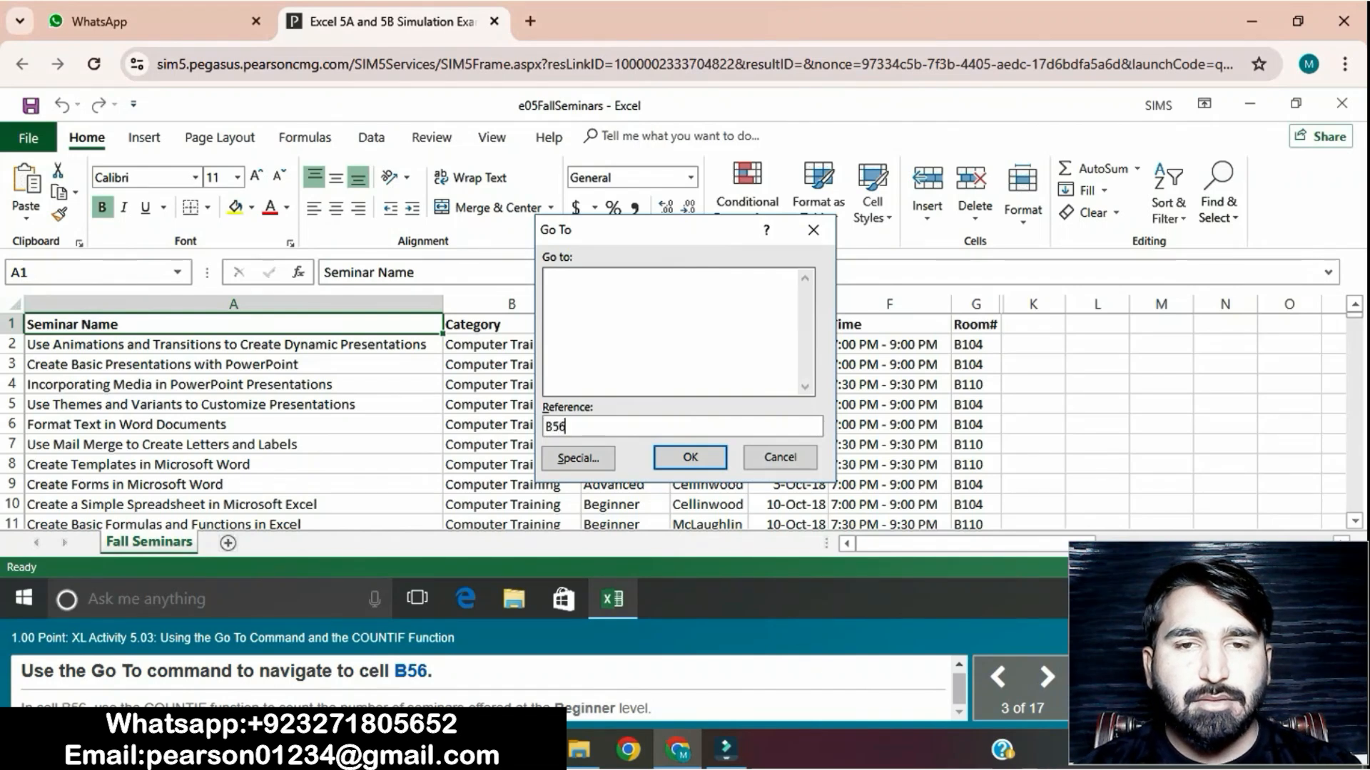
key("Return")
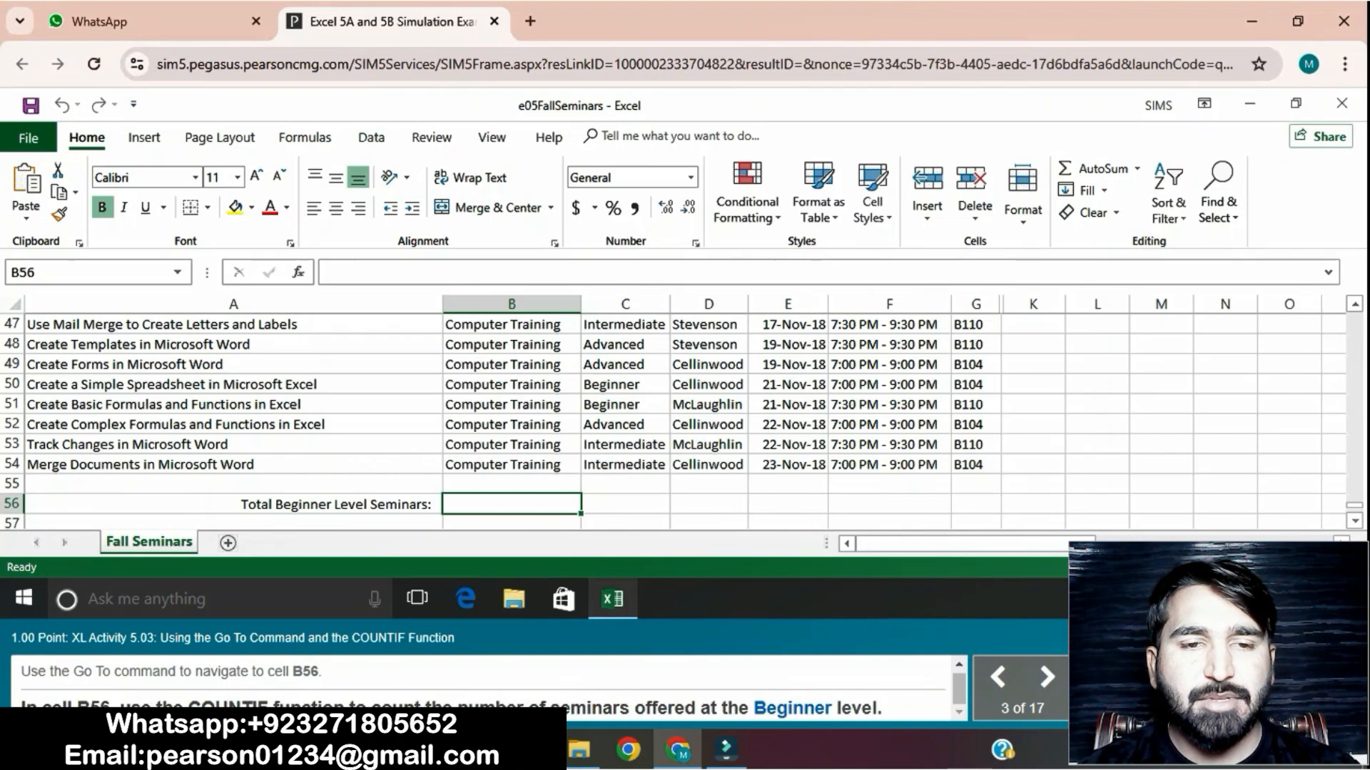
Try to enter the formula =COUNTIF(Beginner) in cell B56
type("=")
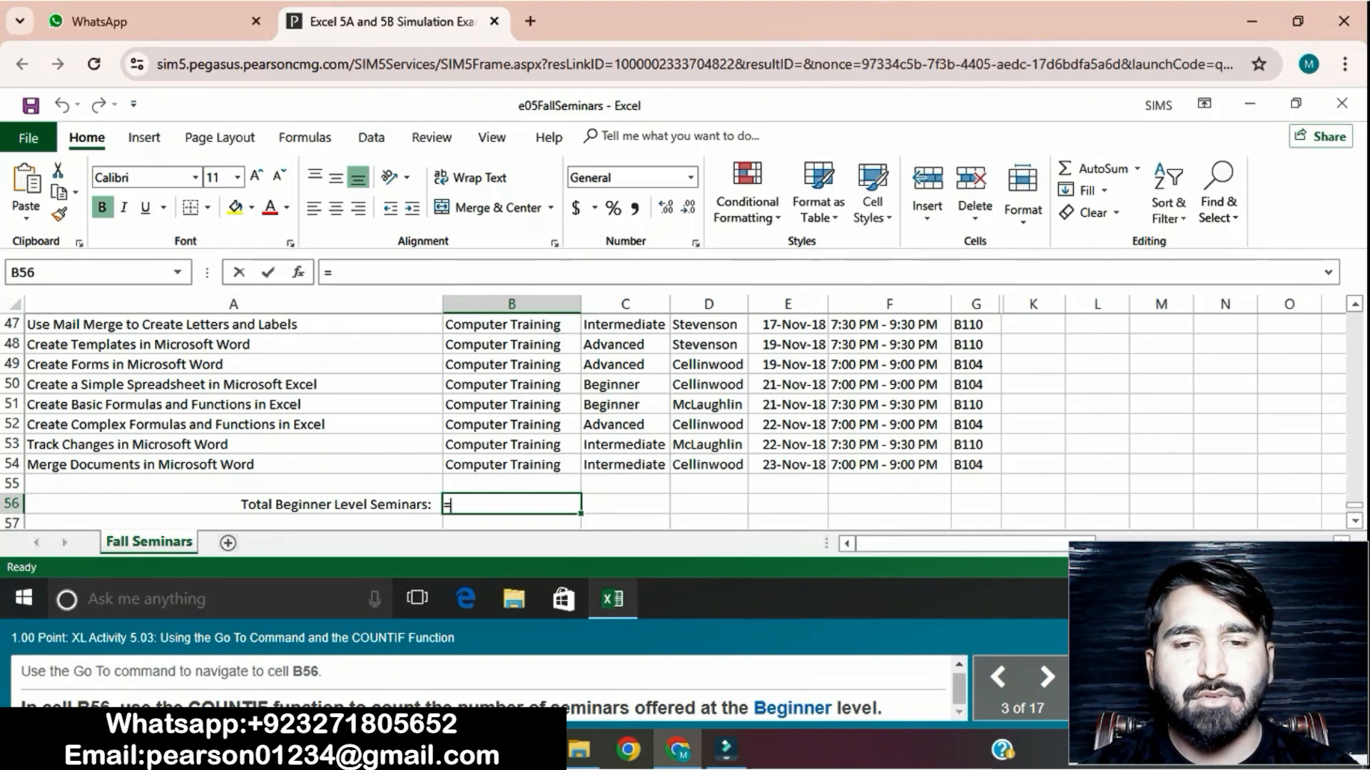
type("COUNTIF")
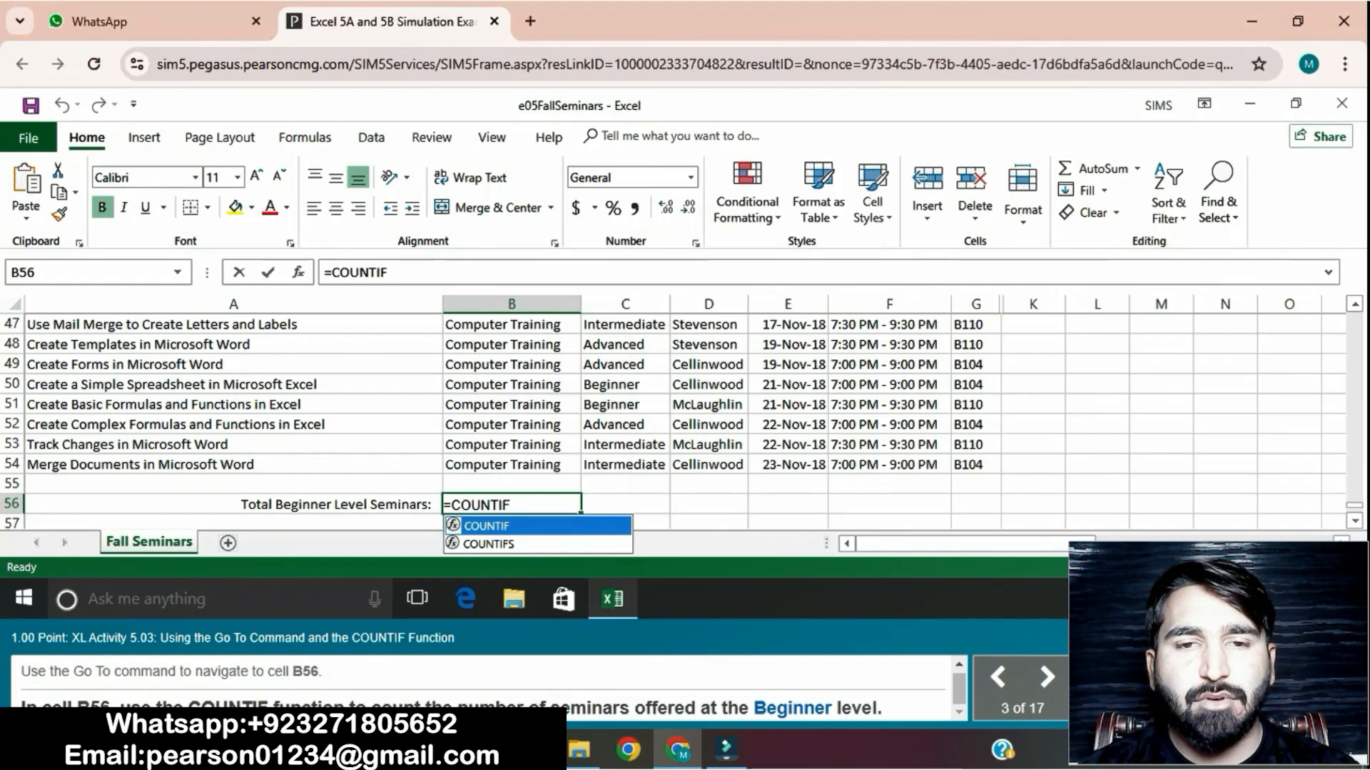
type("(")
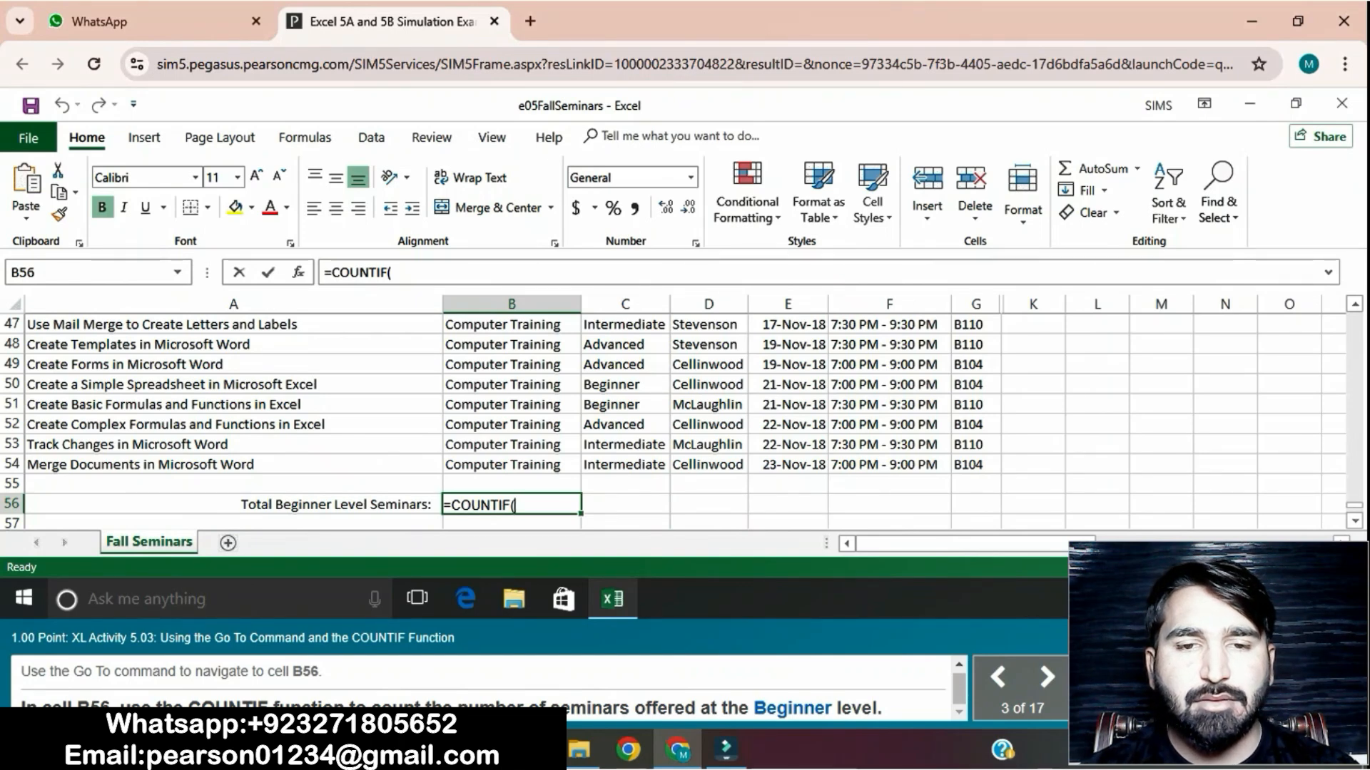
type("Be")
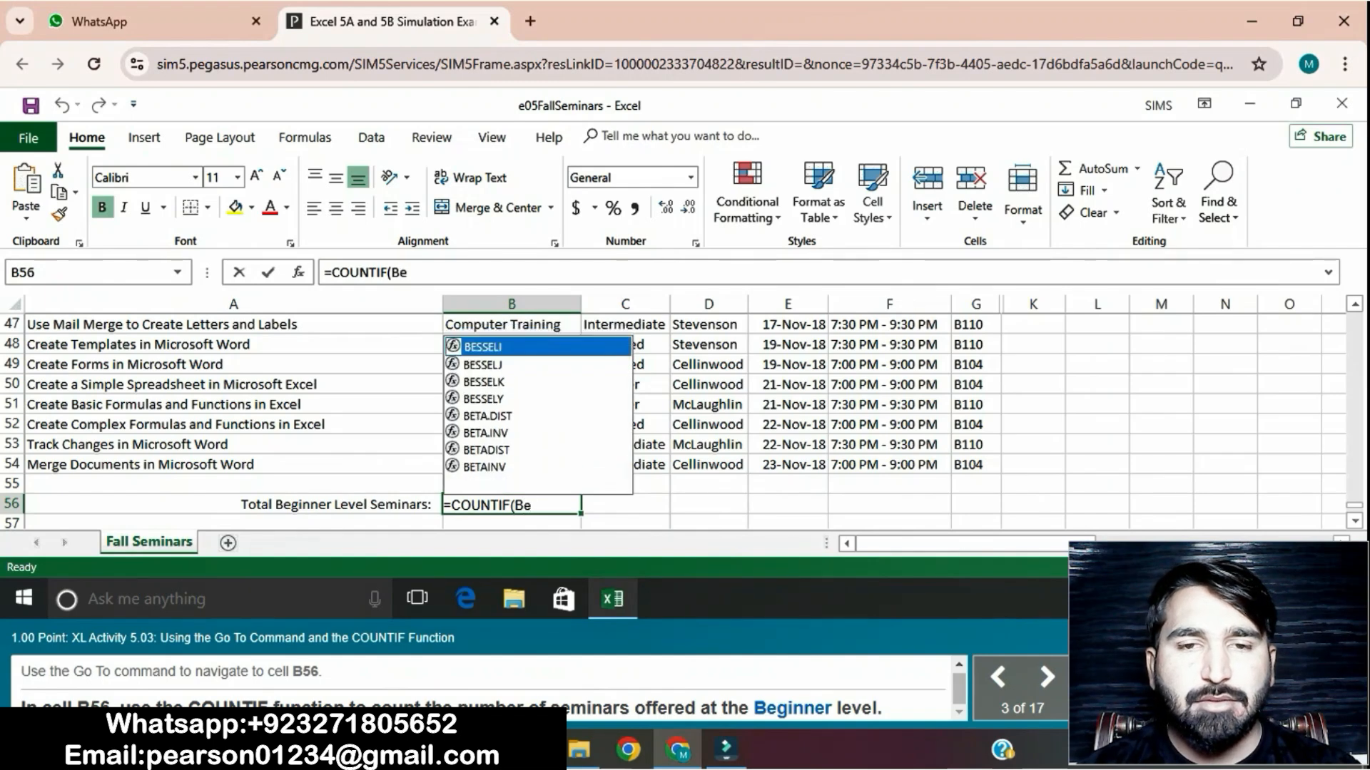
type("ginner)")
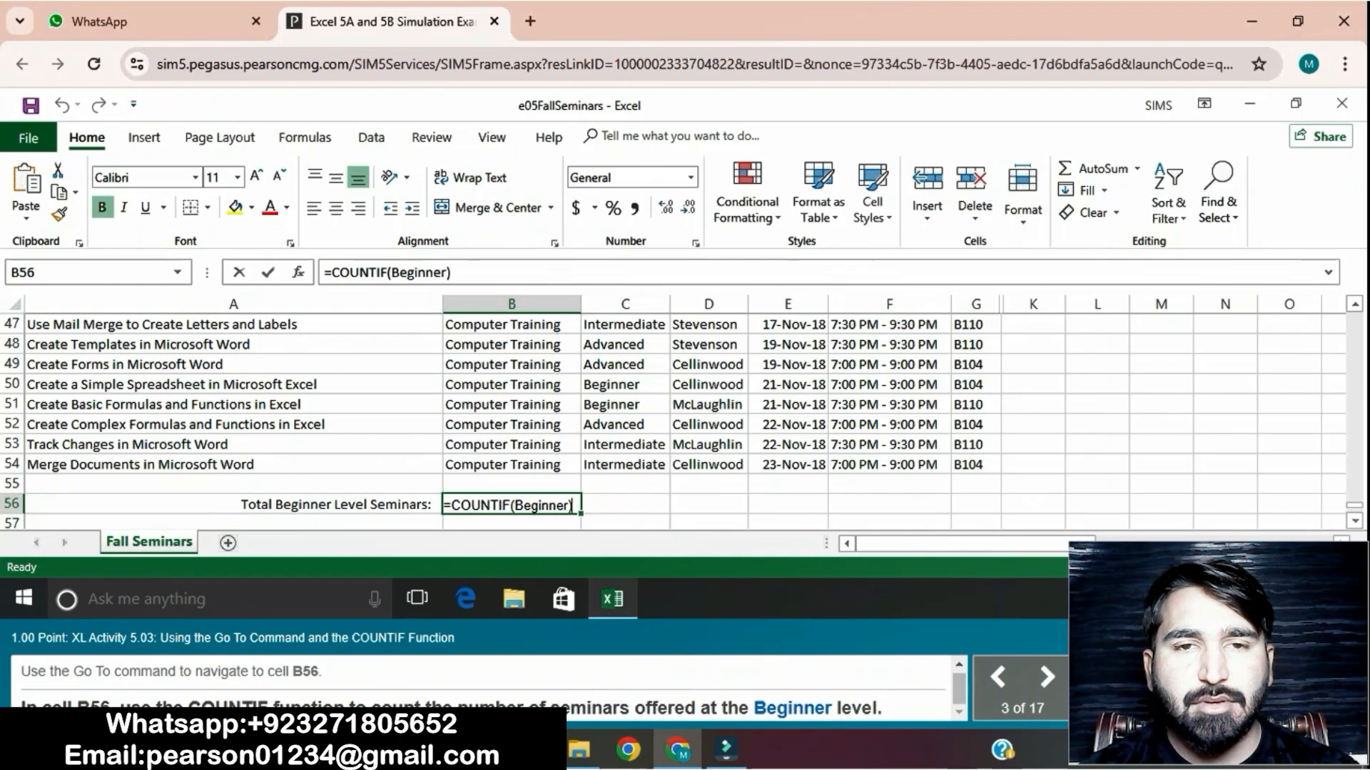
key("Return")
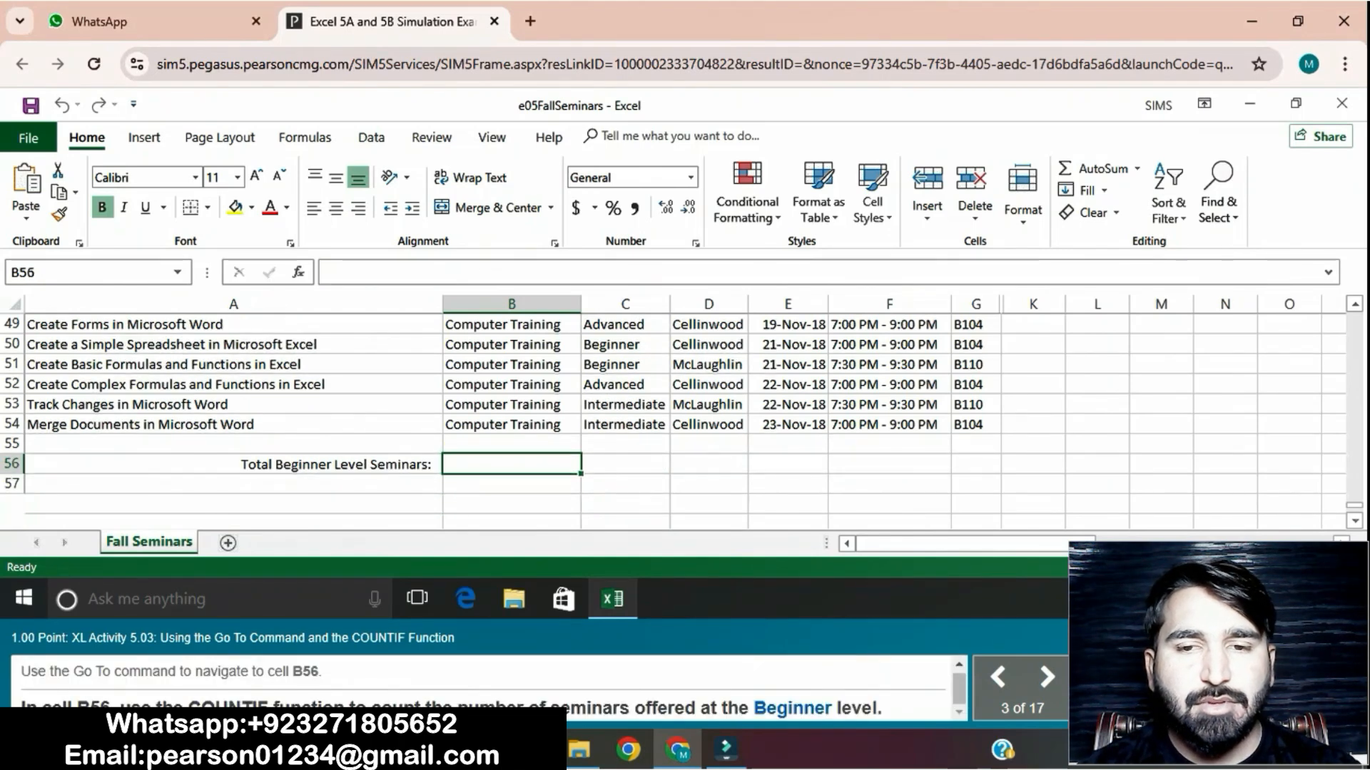
Start a COUNTIF formula in cell B56 with C2:C54 in the Level column as its range
type("=")
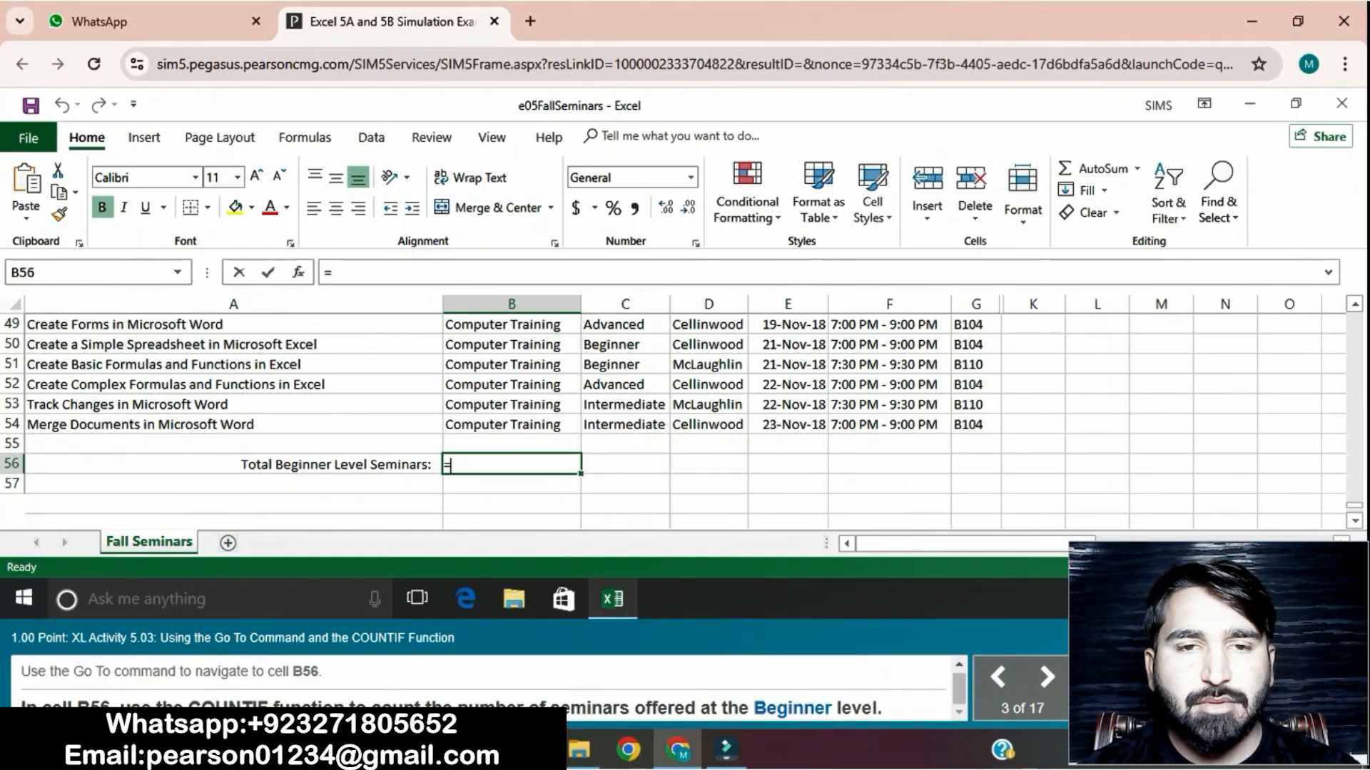
type("COUNTIF")
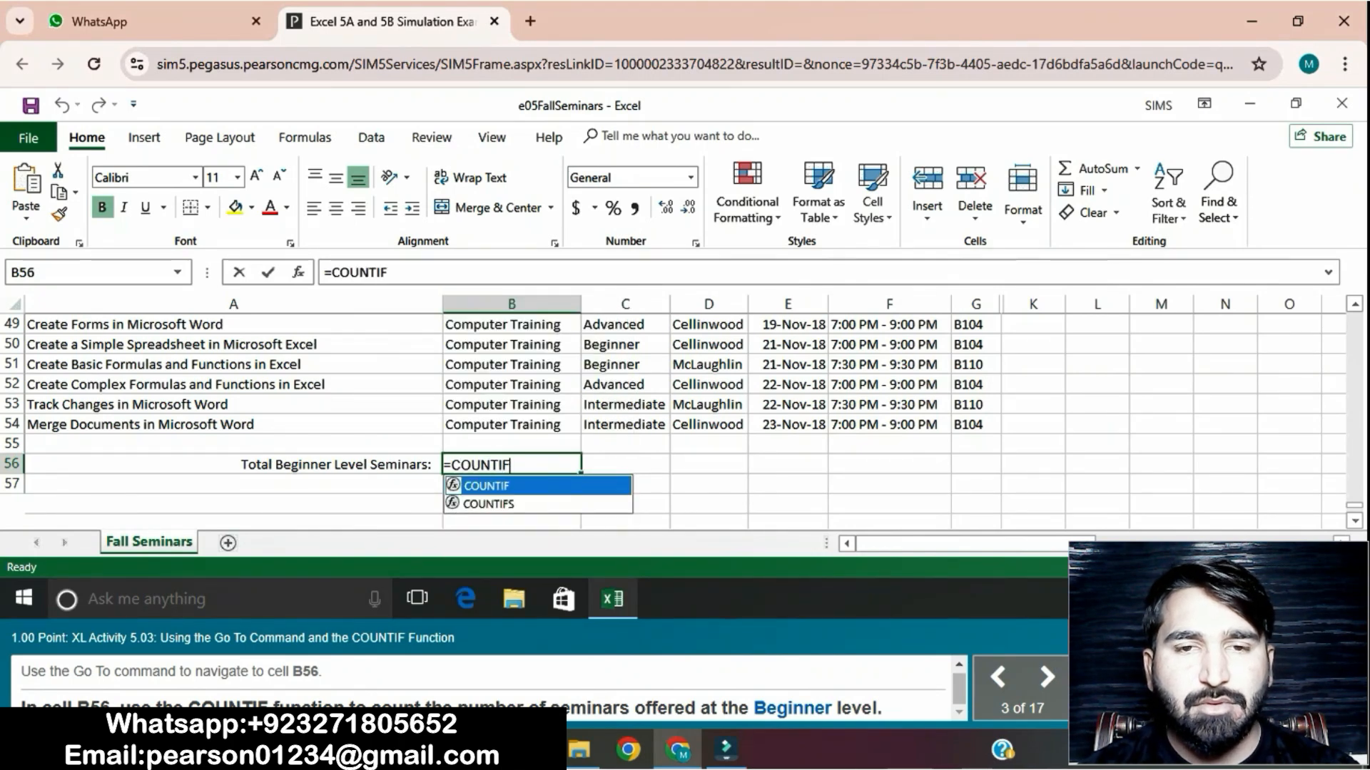
type("(")
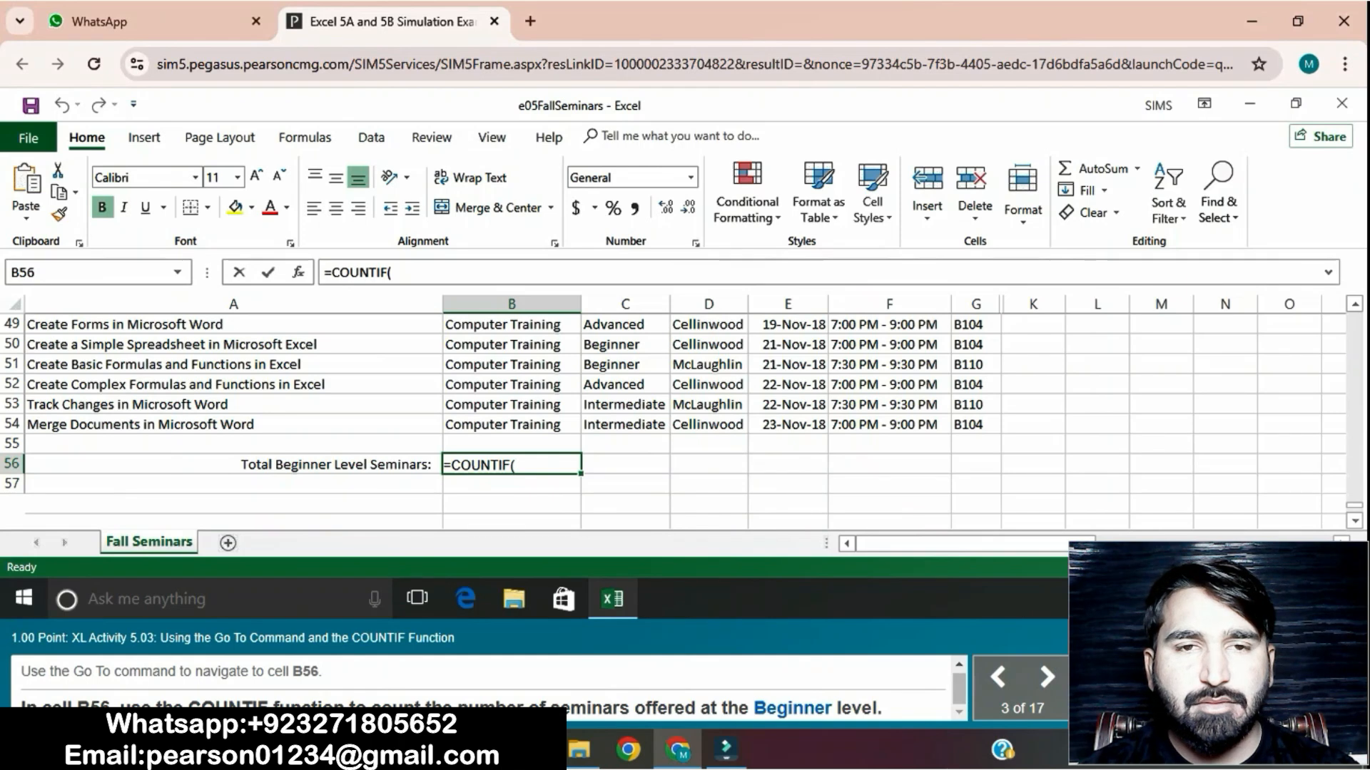
scroll(499, 421, "up", 16)
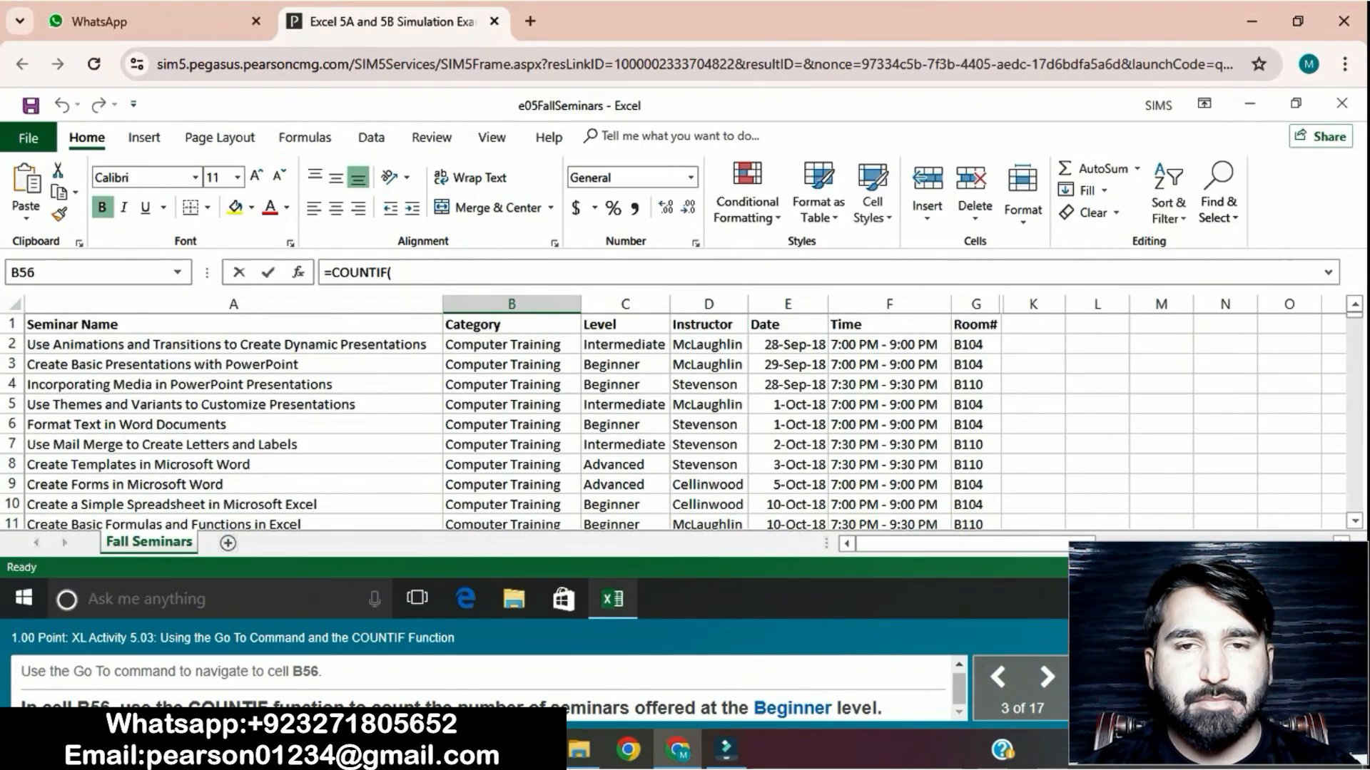
scroll(500, 421, "down", 16)
type("C")
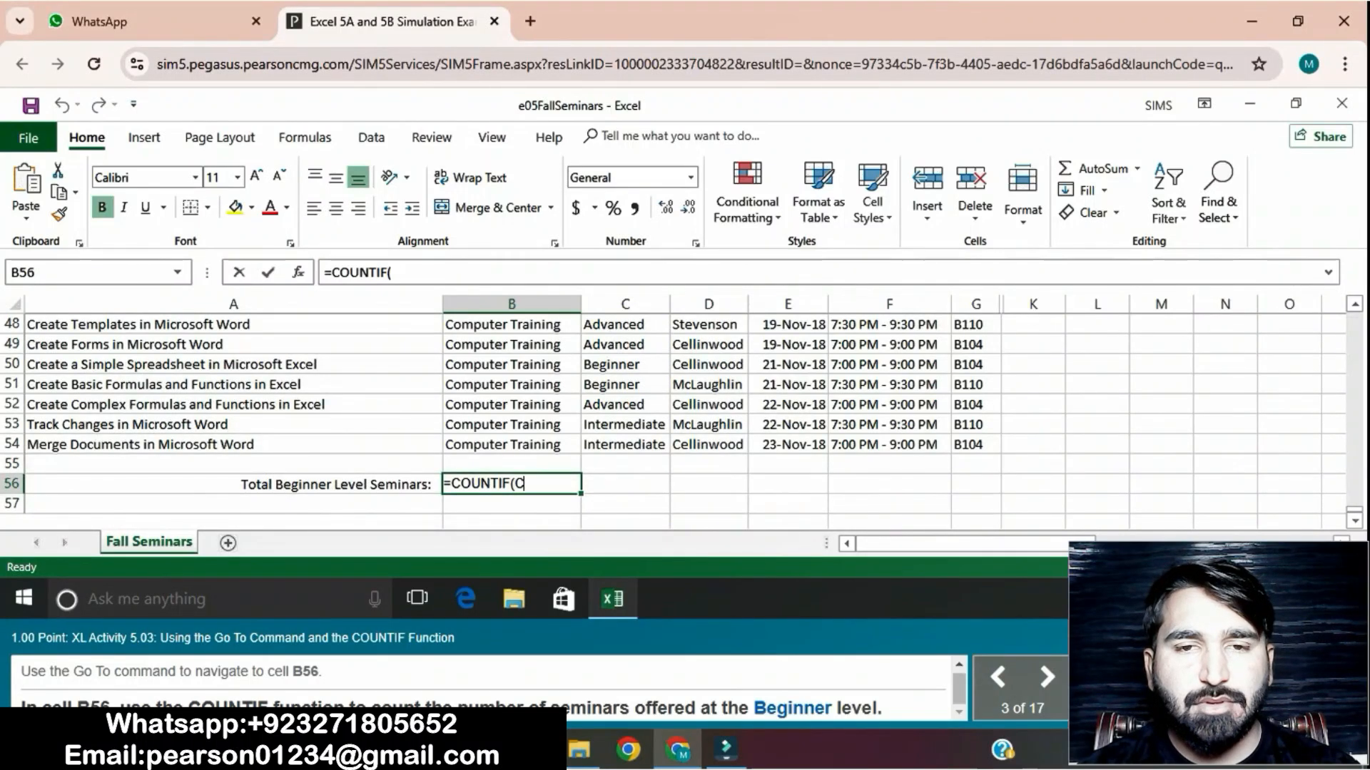
type("2:")
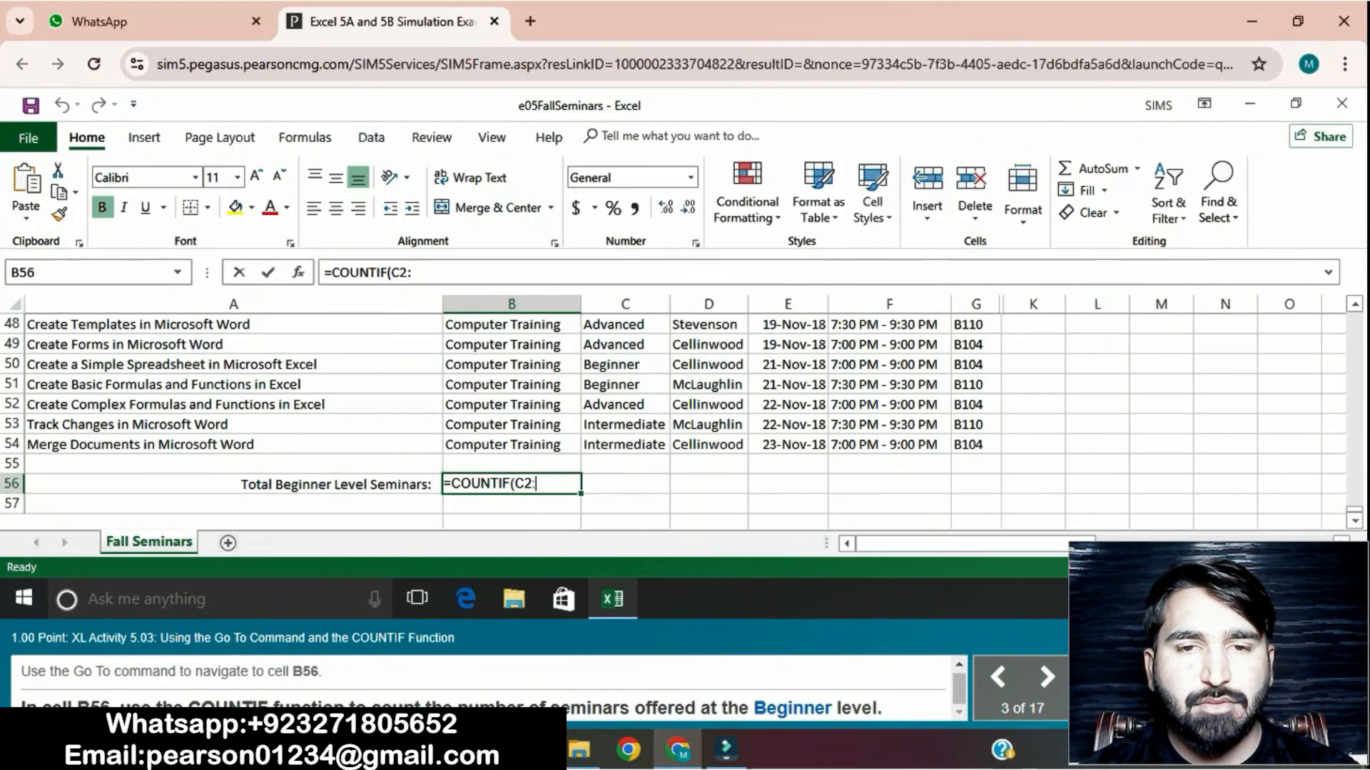
type("C55")
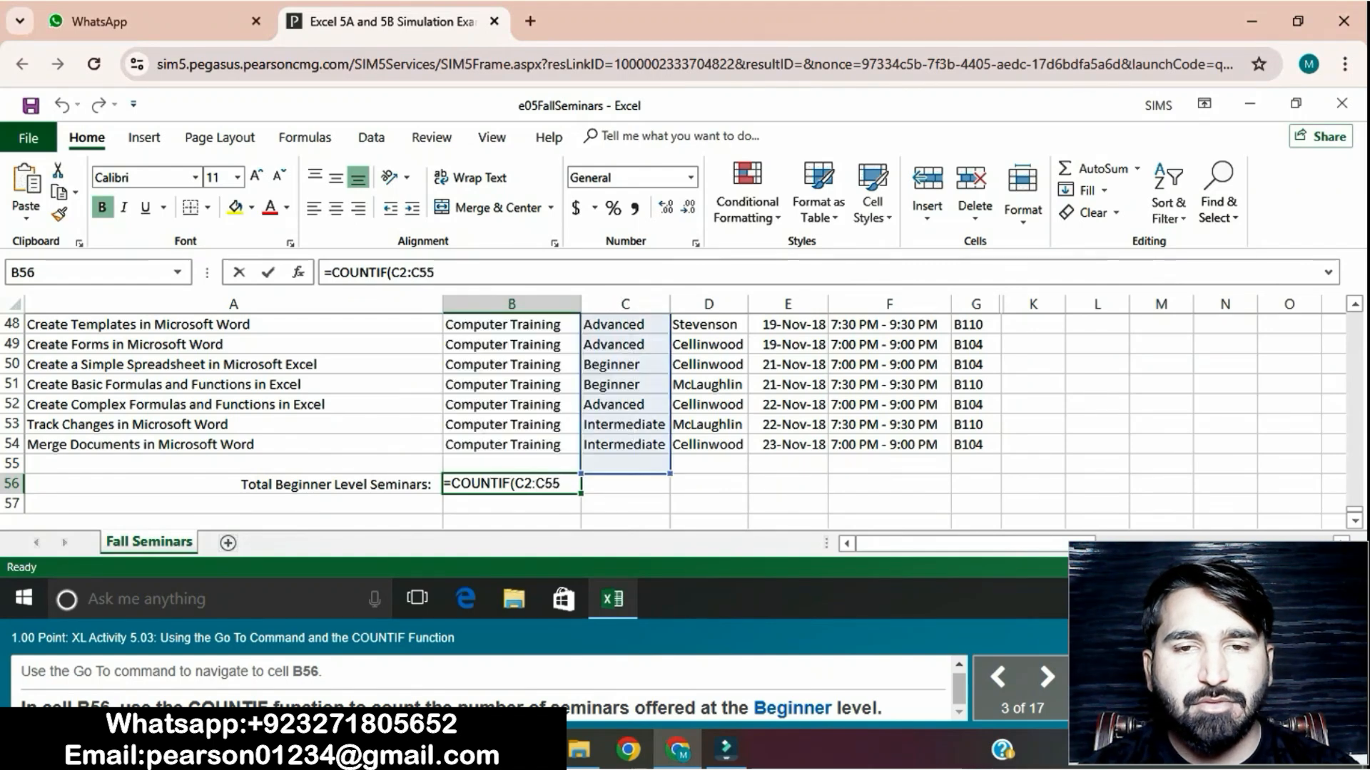
type("4")
key("BackSpace")
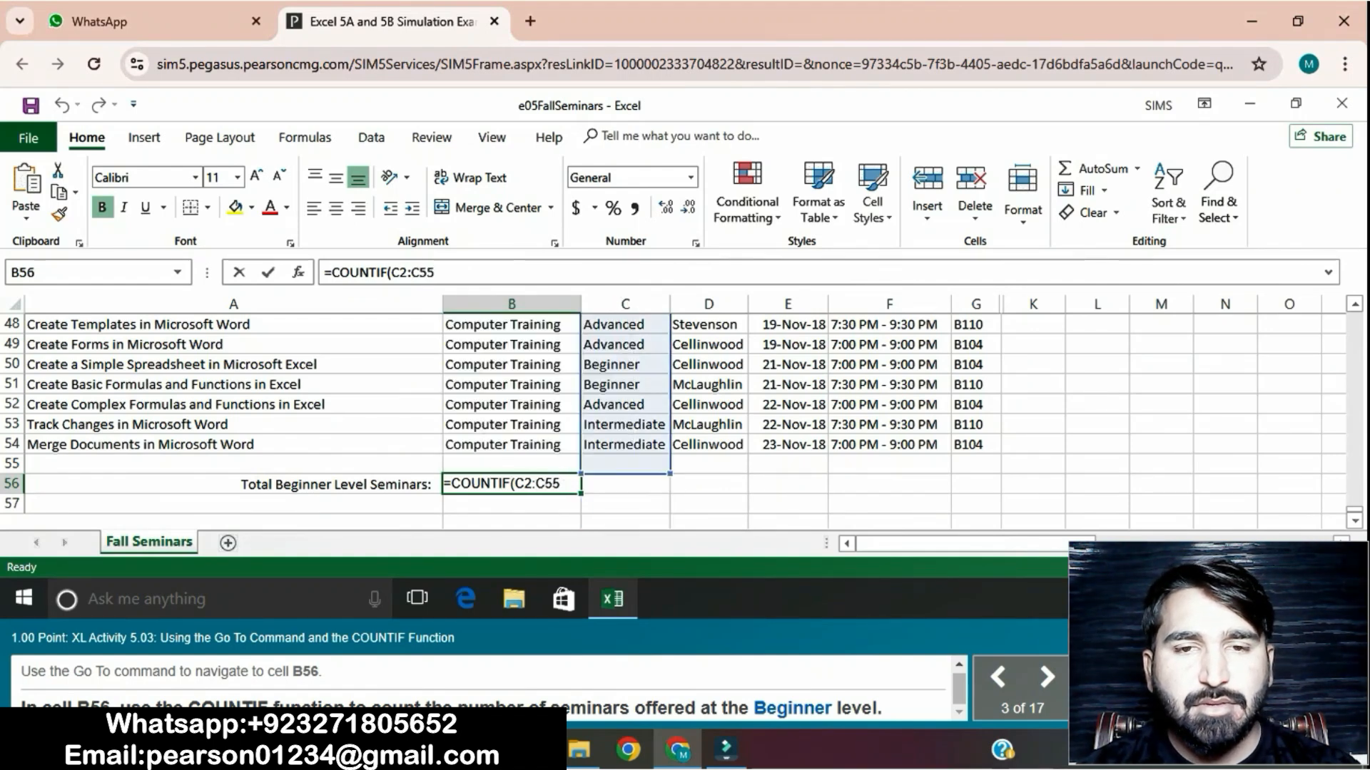
key("BackSpace")
type("4")
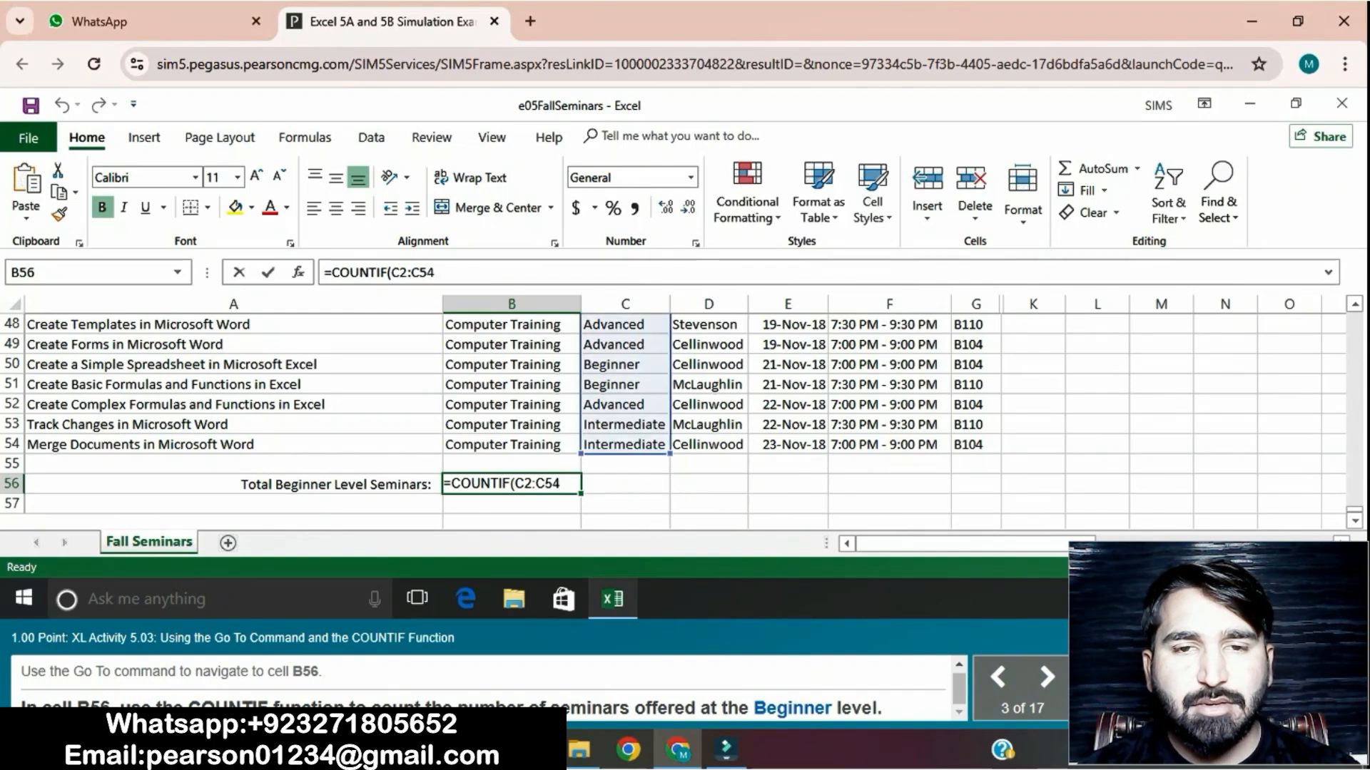
Complete the COUNTIF formula in cell B56 with "Beginner" as the criterion and enter it
type(",")
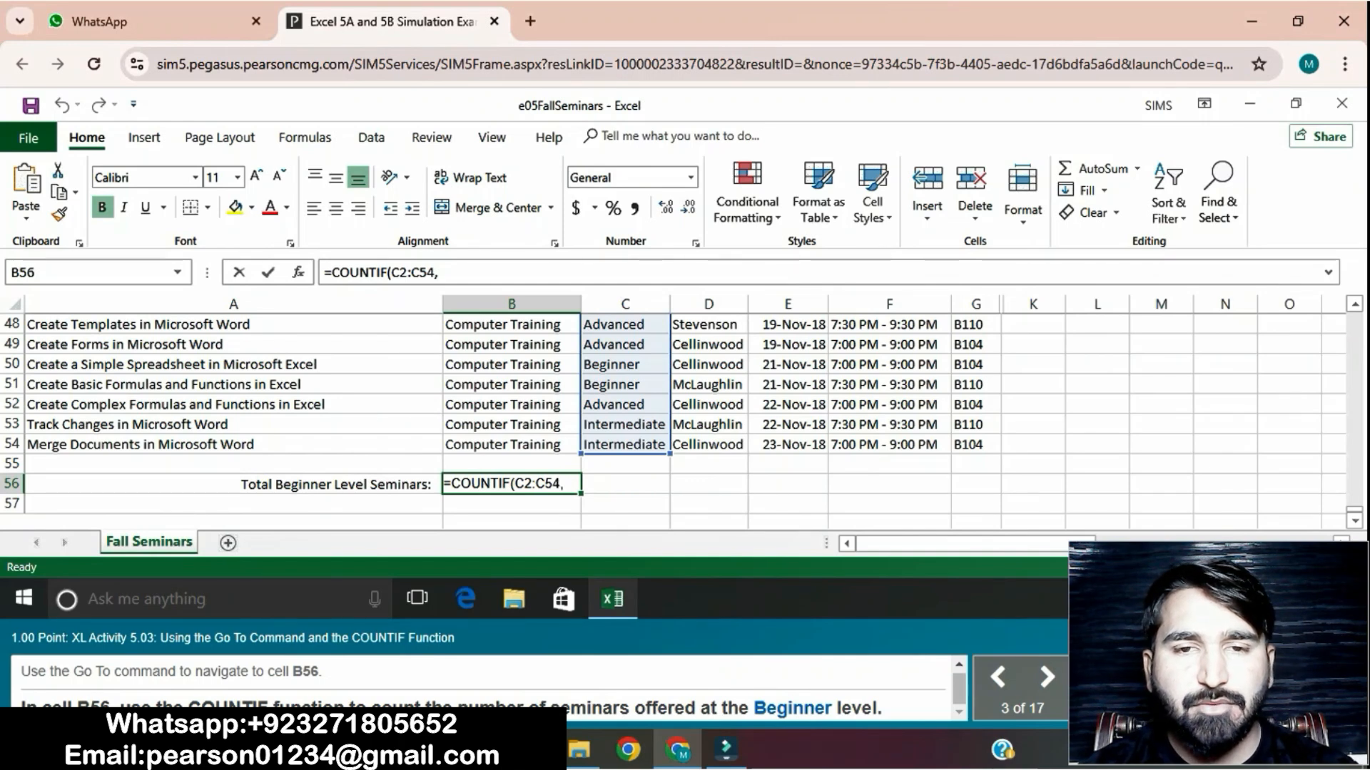
type(" B")
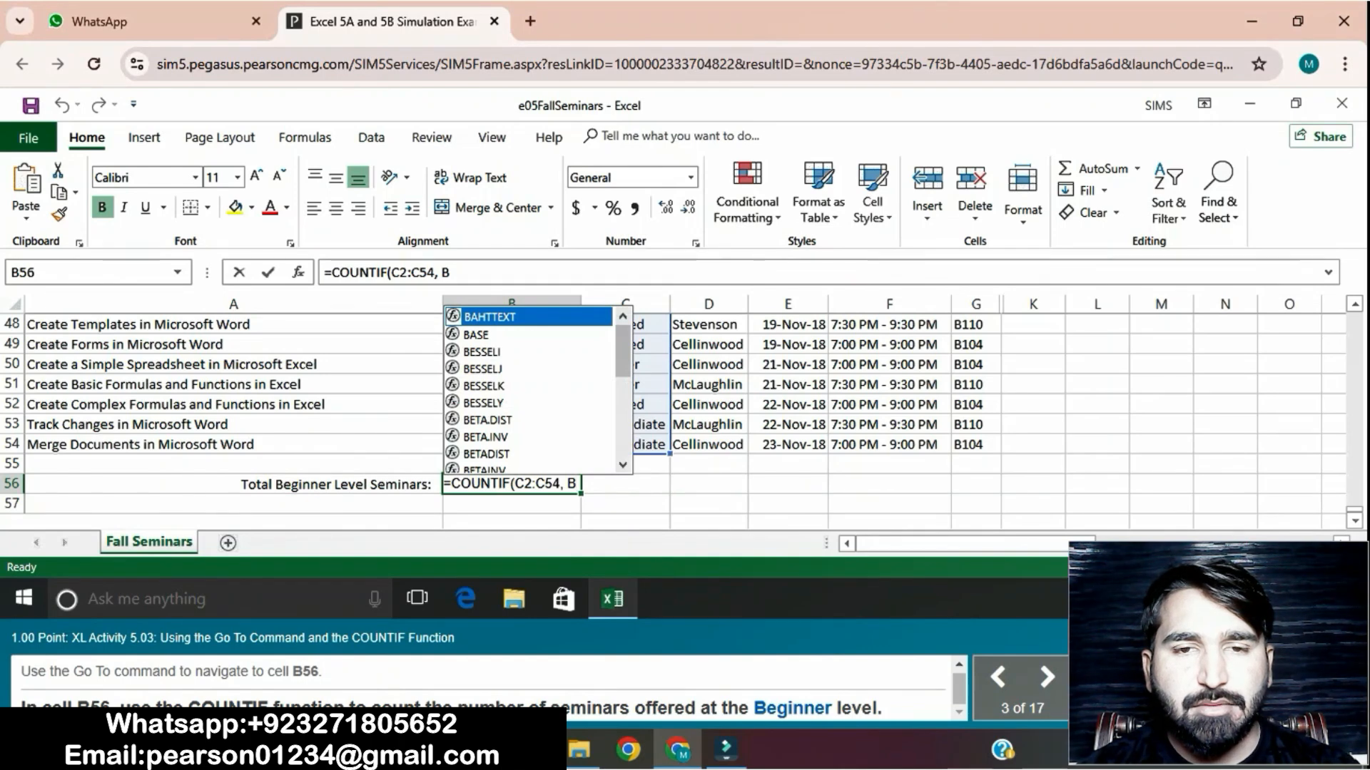
type("egg")
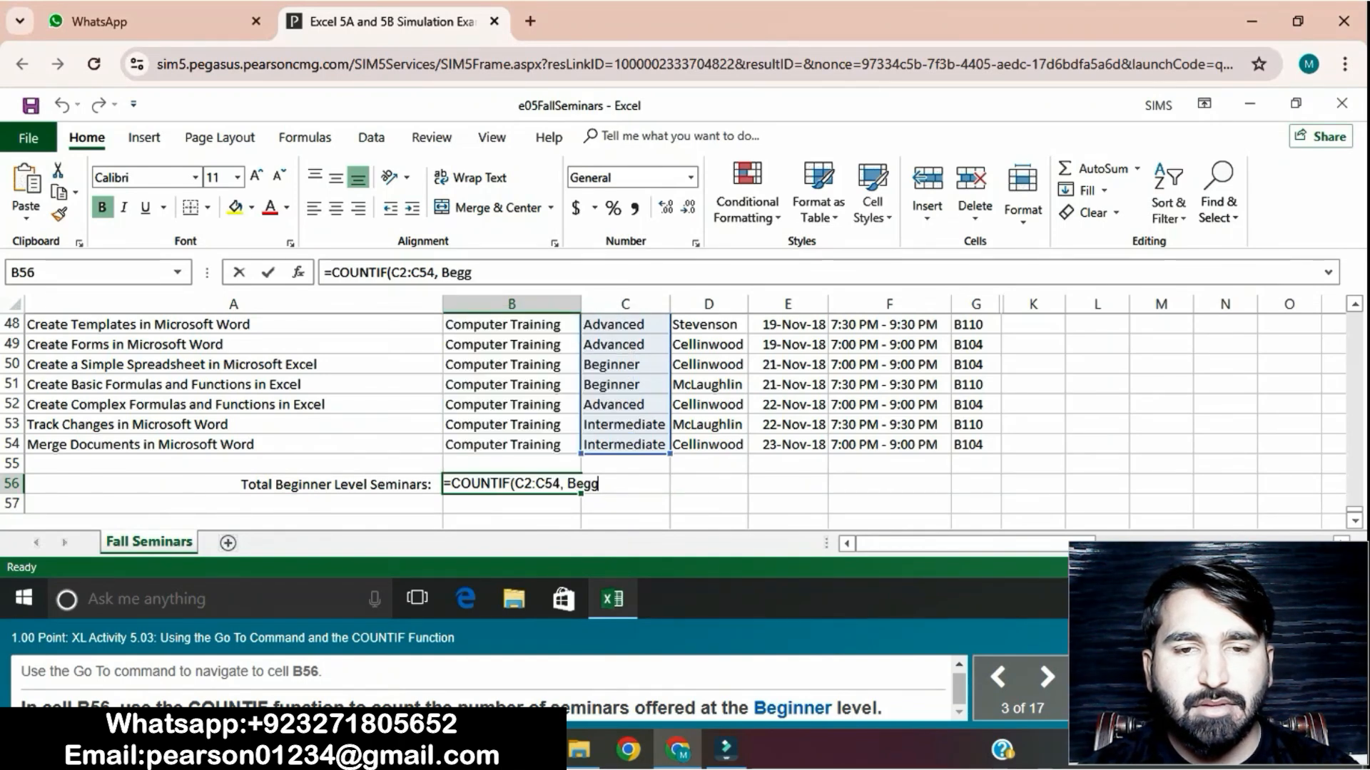
type("iner")
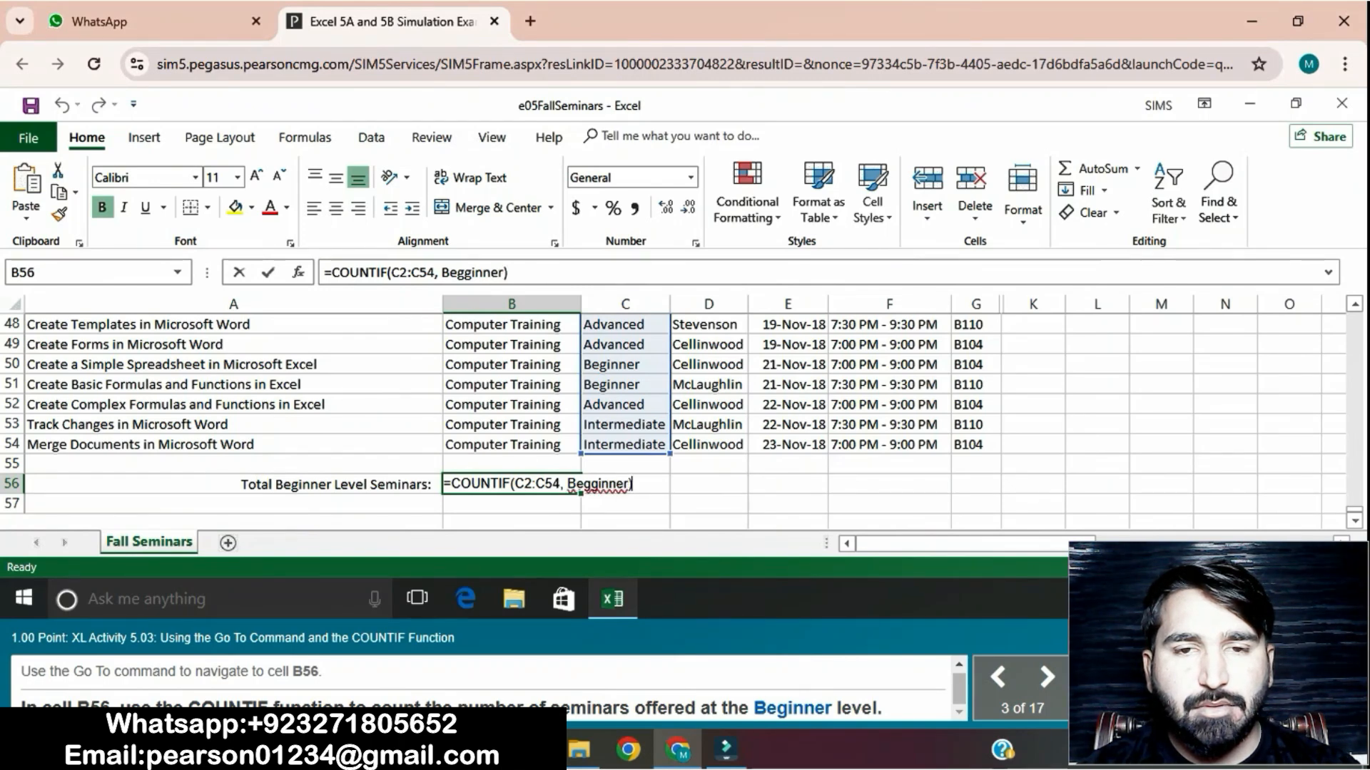
left_click(597, 485)
key("BackSpace")
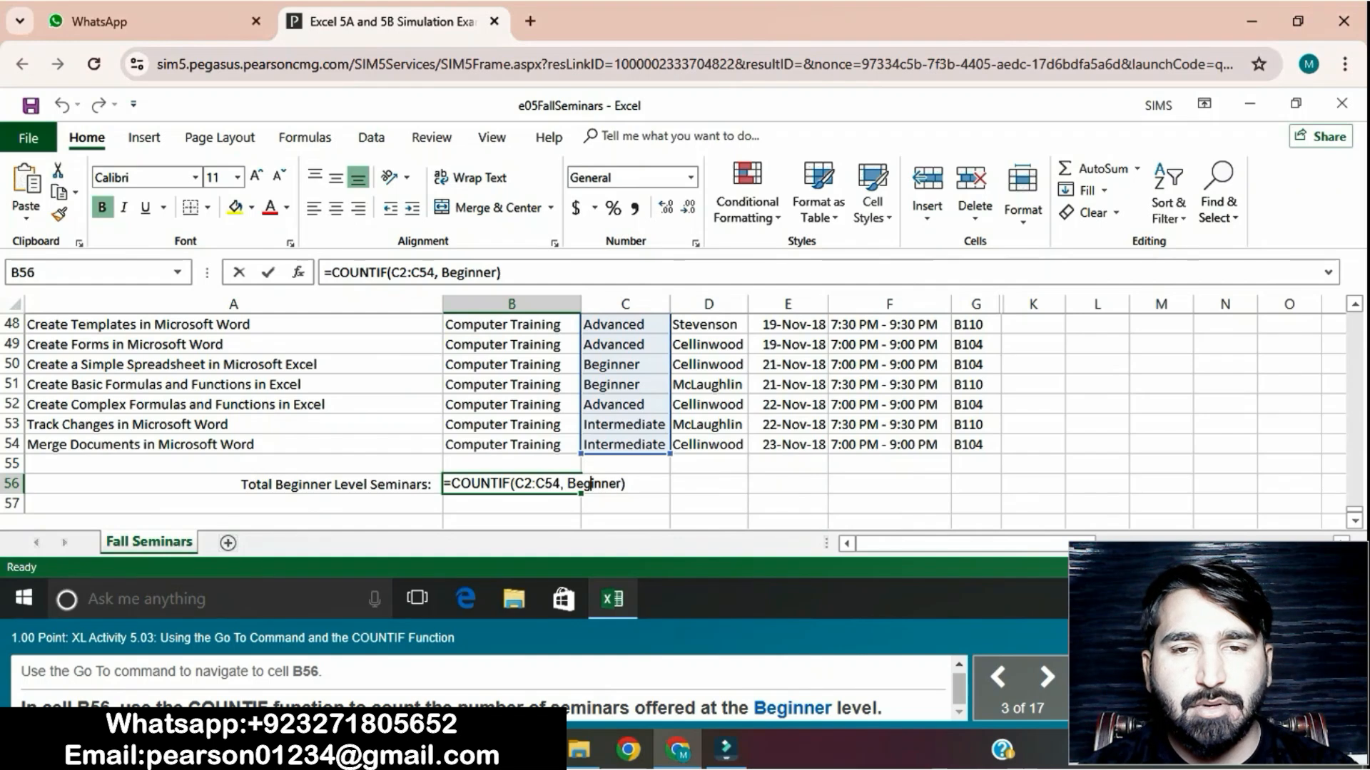
left_click(625, 484)
type("\"")
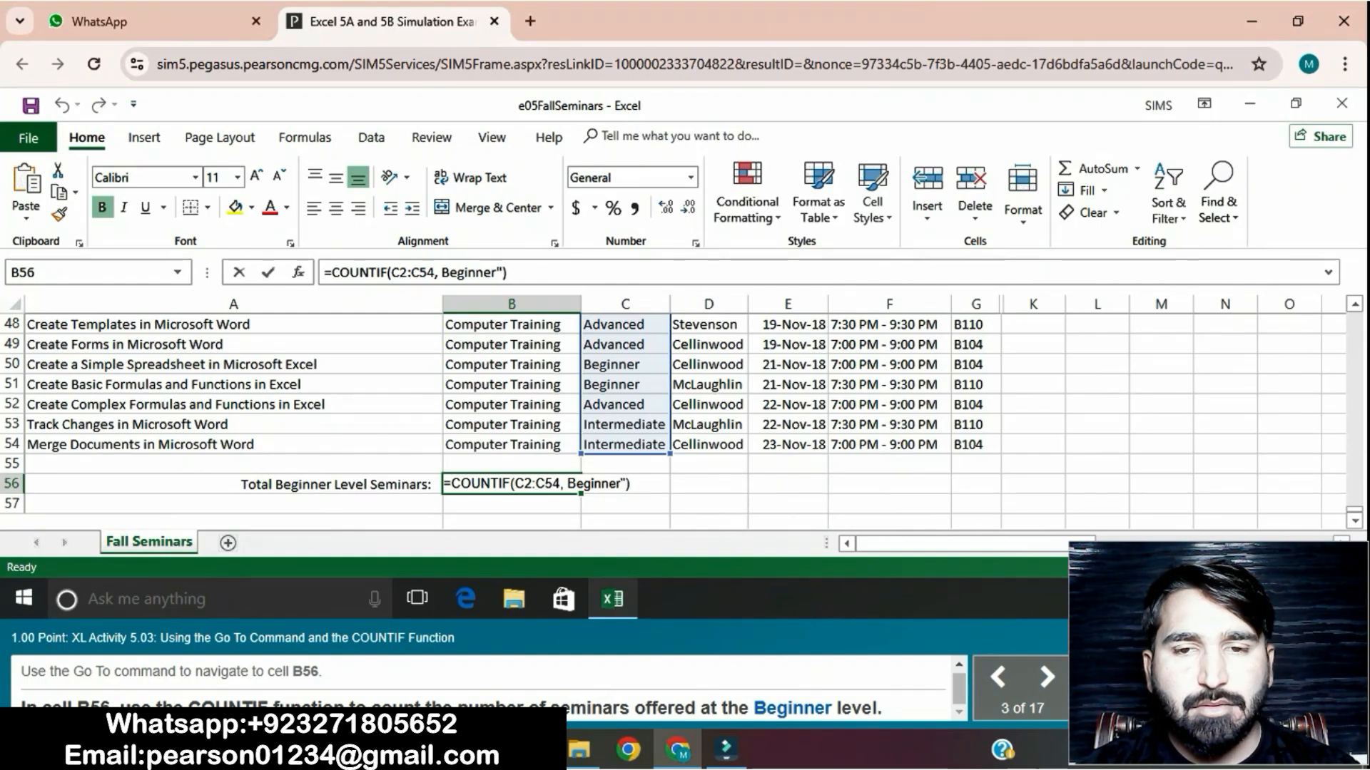
key("Return")
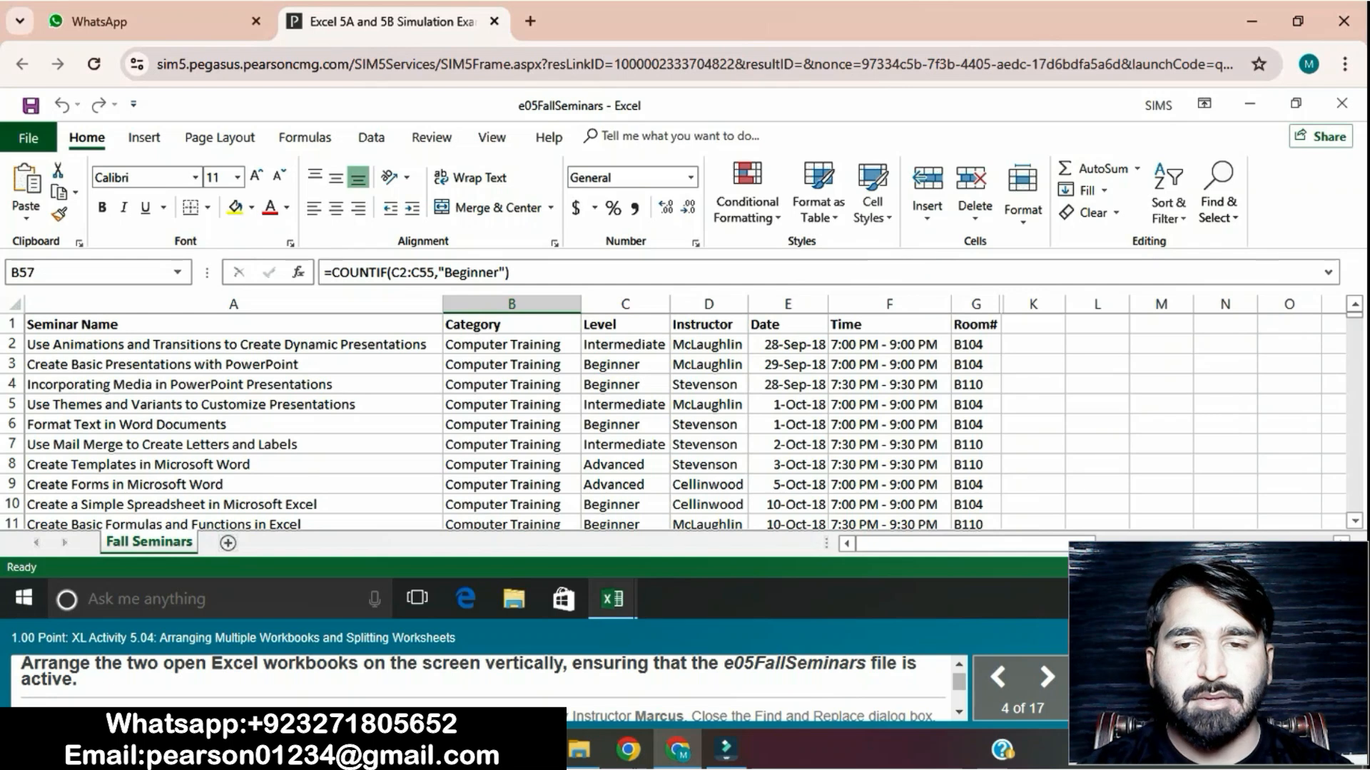
Make e05FallSeminars the active workbook and arrange the two open workbooks vertically on the screen
left_click(612, 599)
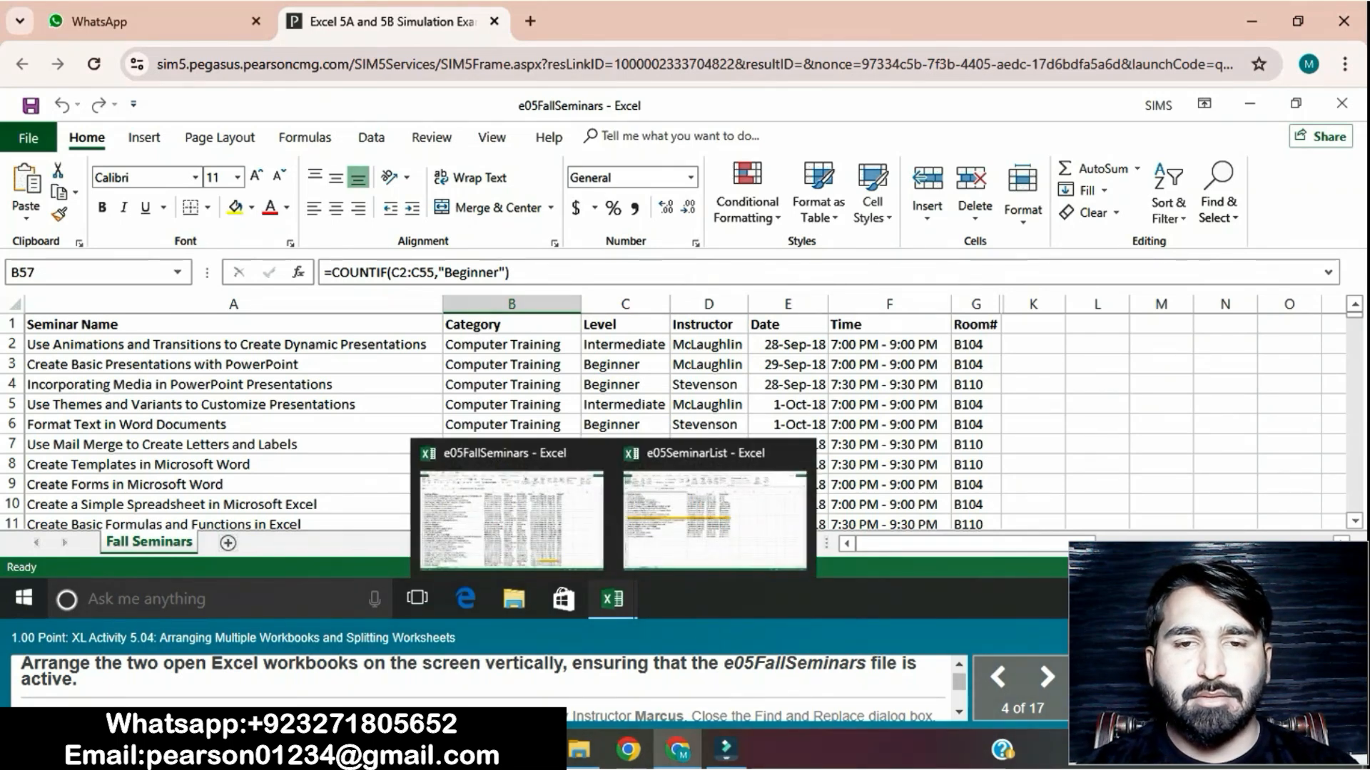
left_click(512, 519)
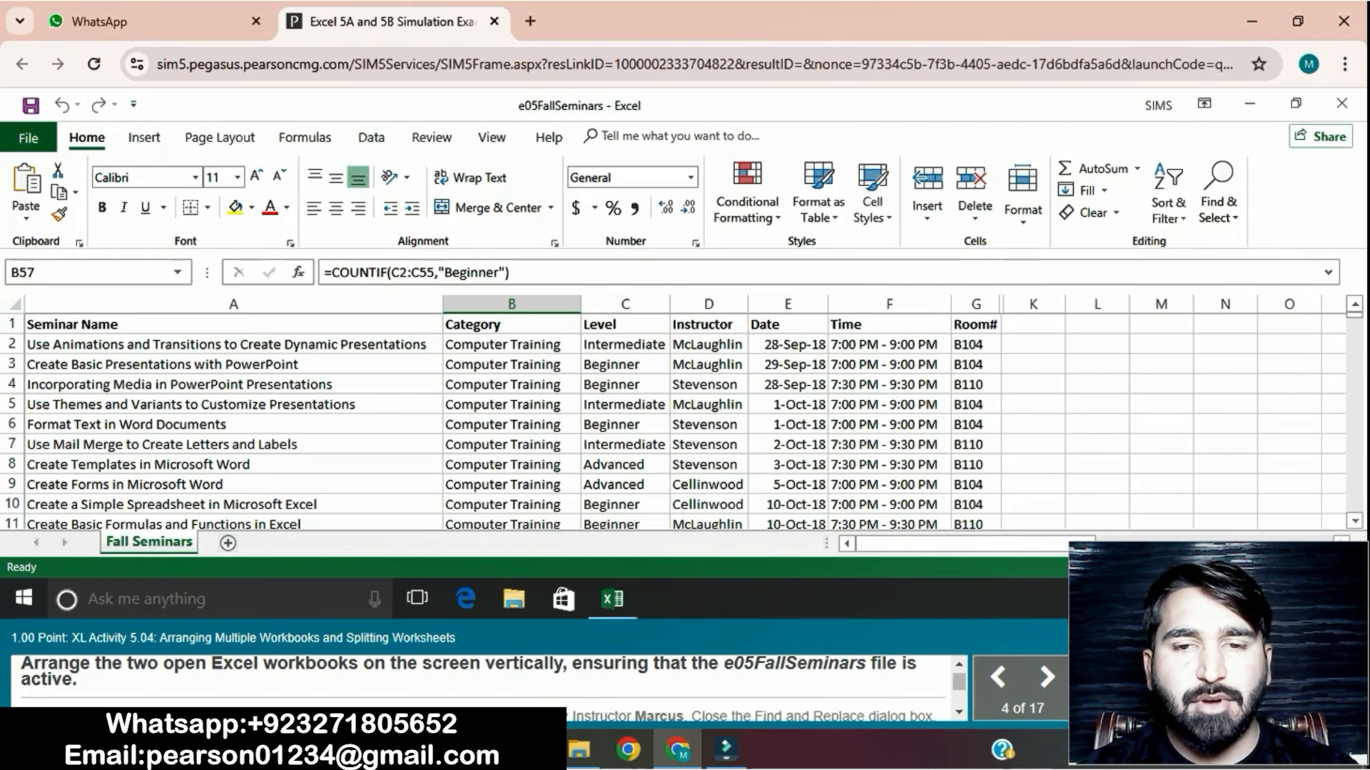
left_click(491, 137)
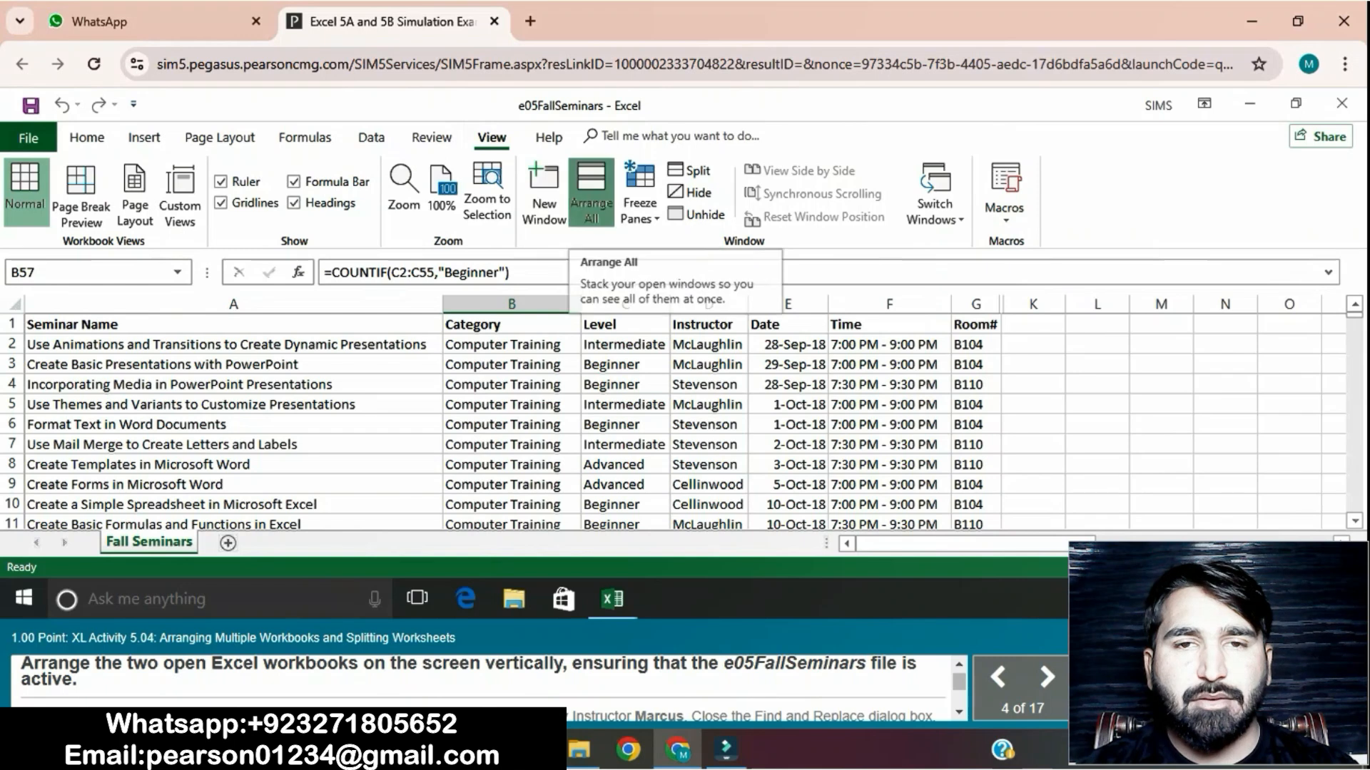
left_click(592, 192)
left_click(602, 356)
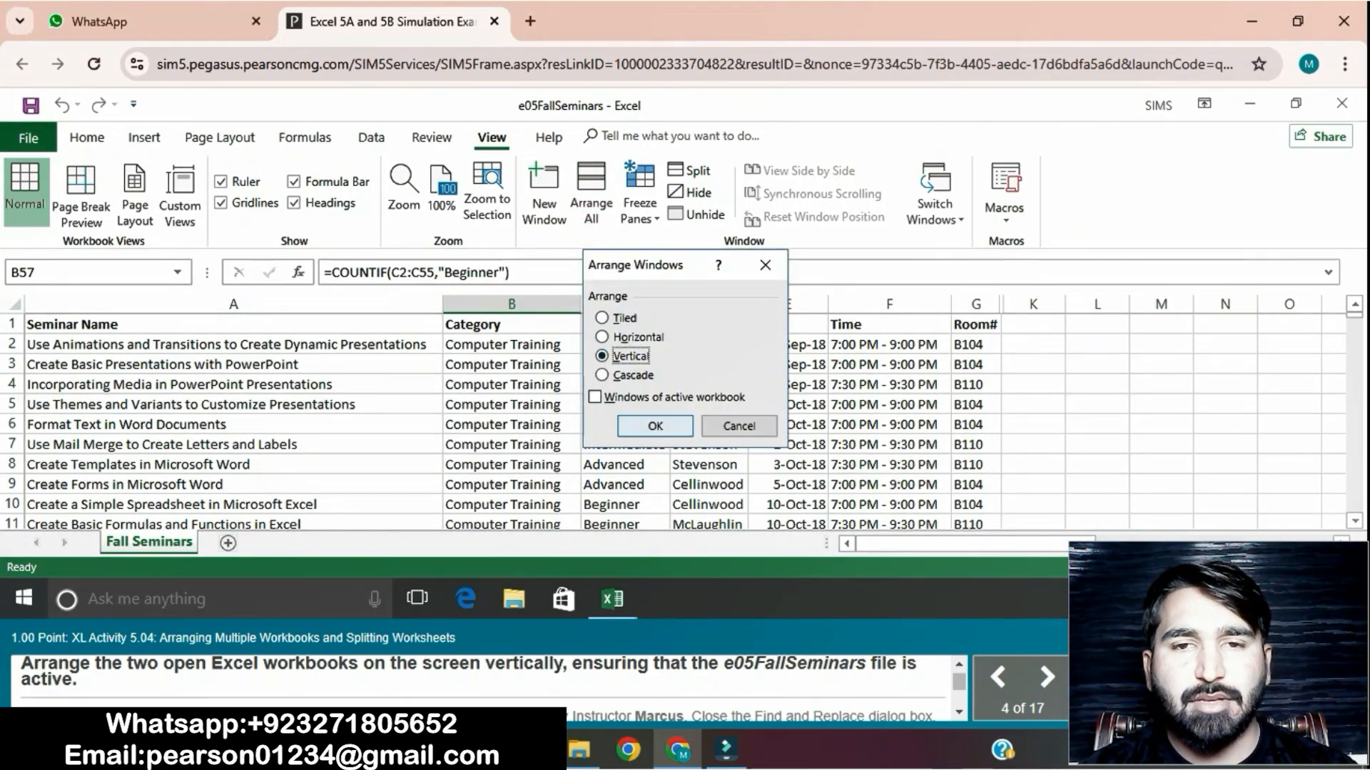
left_click(655, 426)
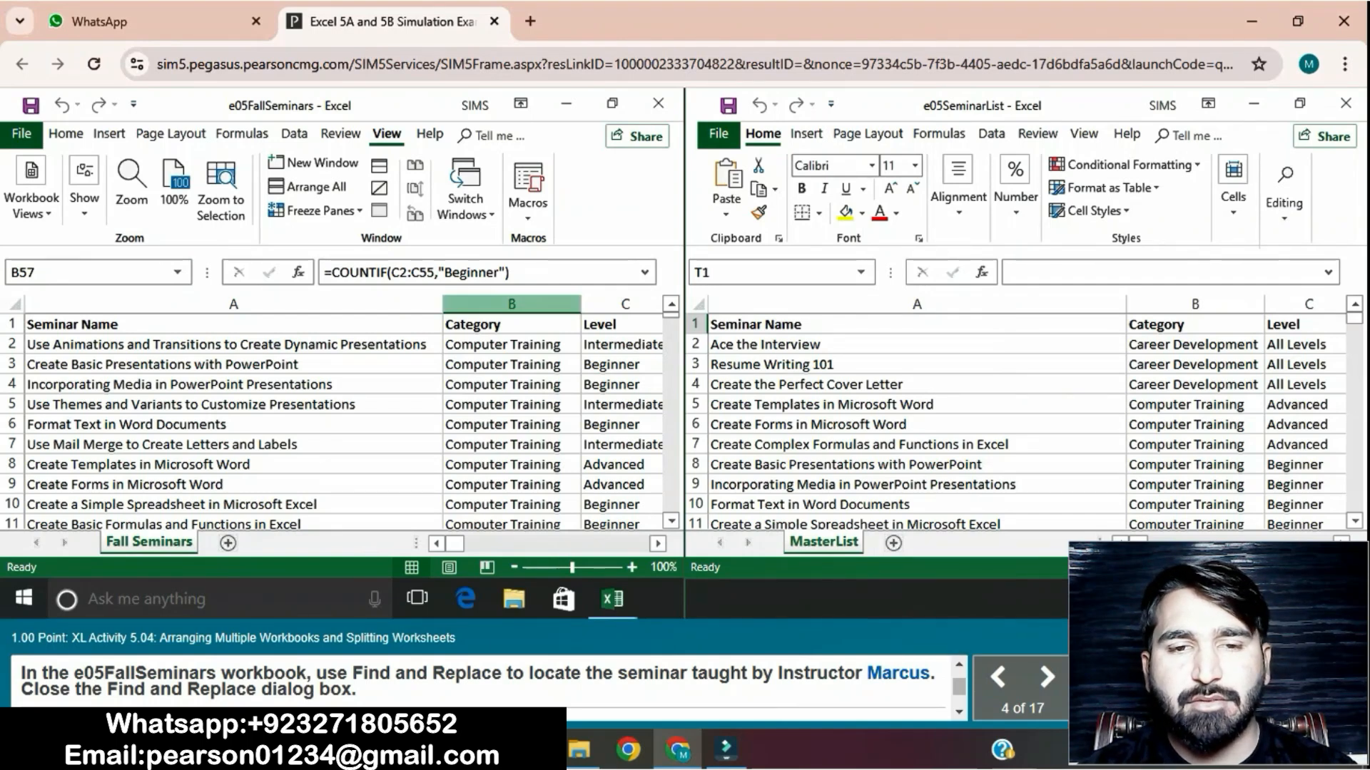
Open the Find & Select commands in the e05FallSeminars workbook
left_click(65, 135)
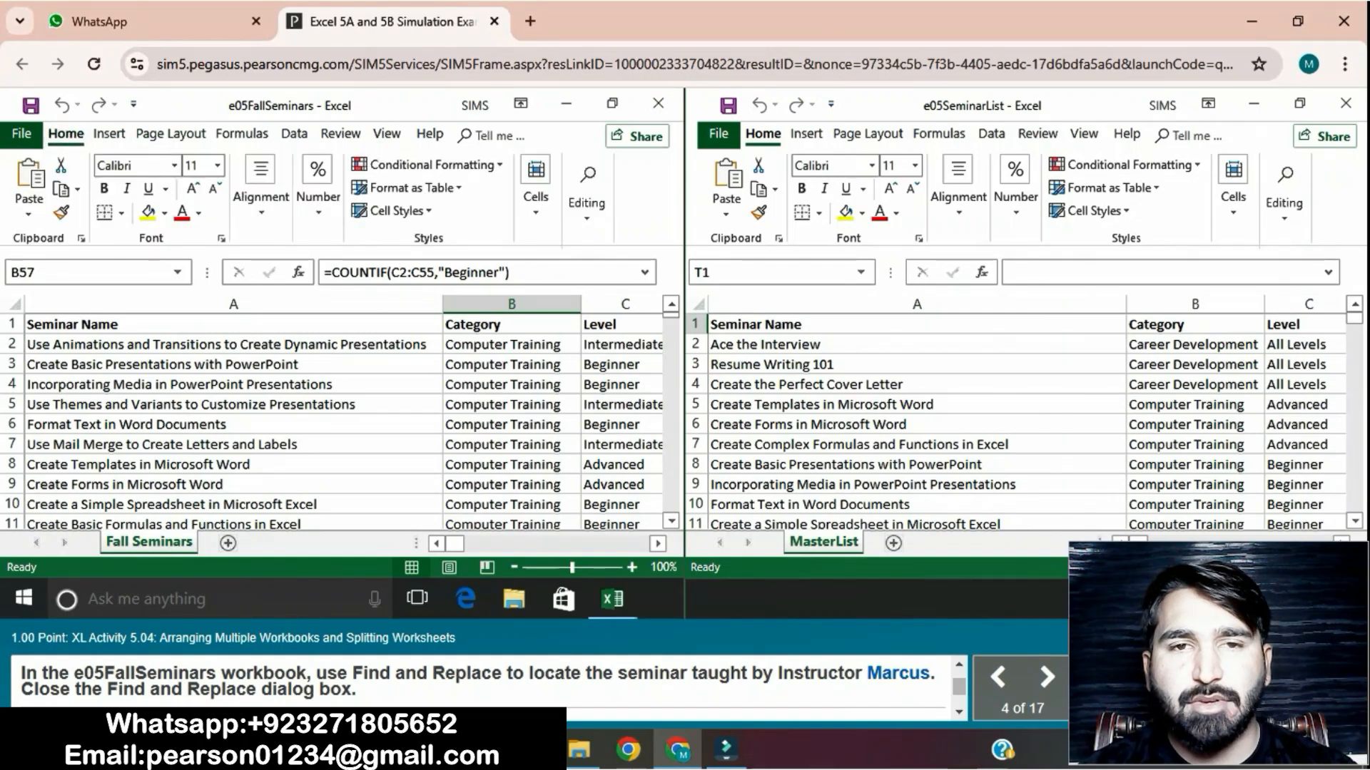
left_click(587, 191)
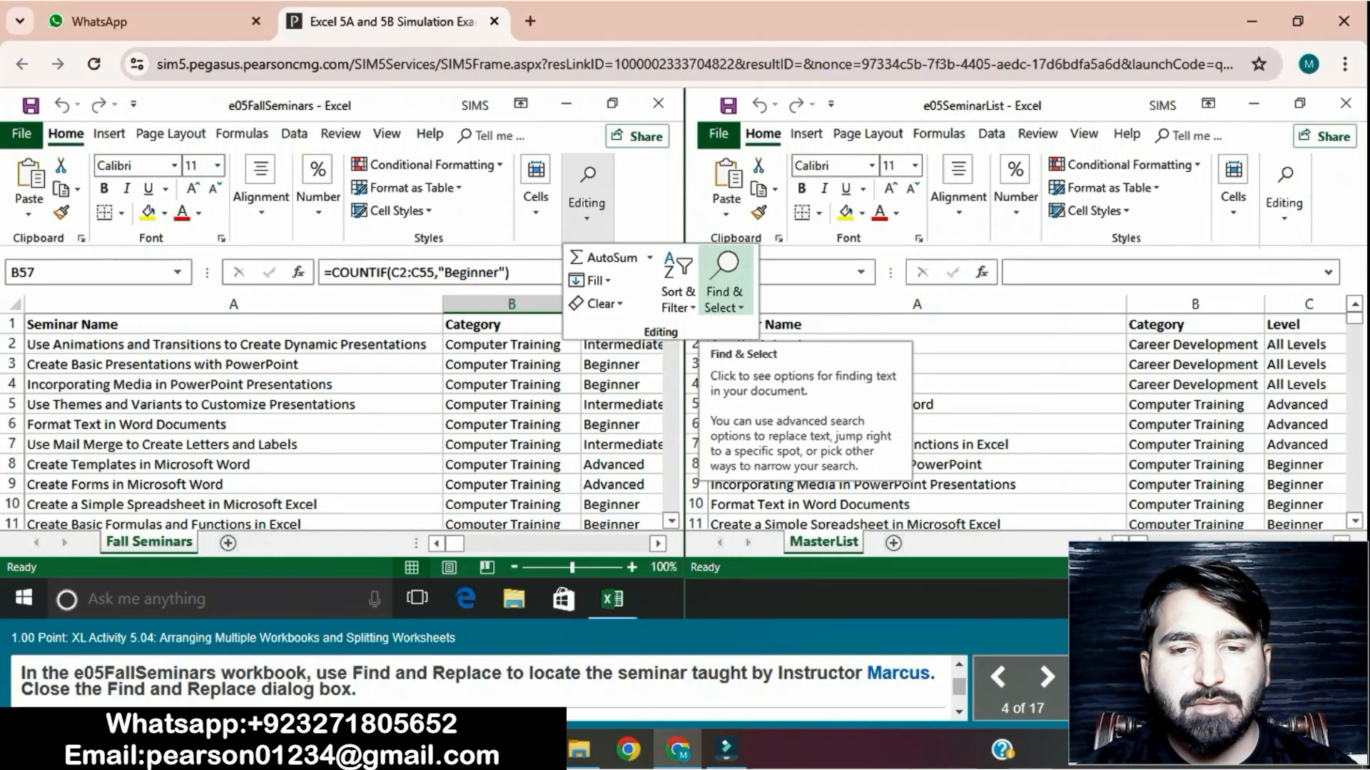
left_click(724, 282)
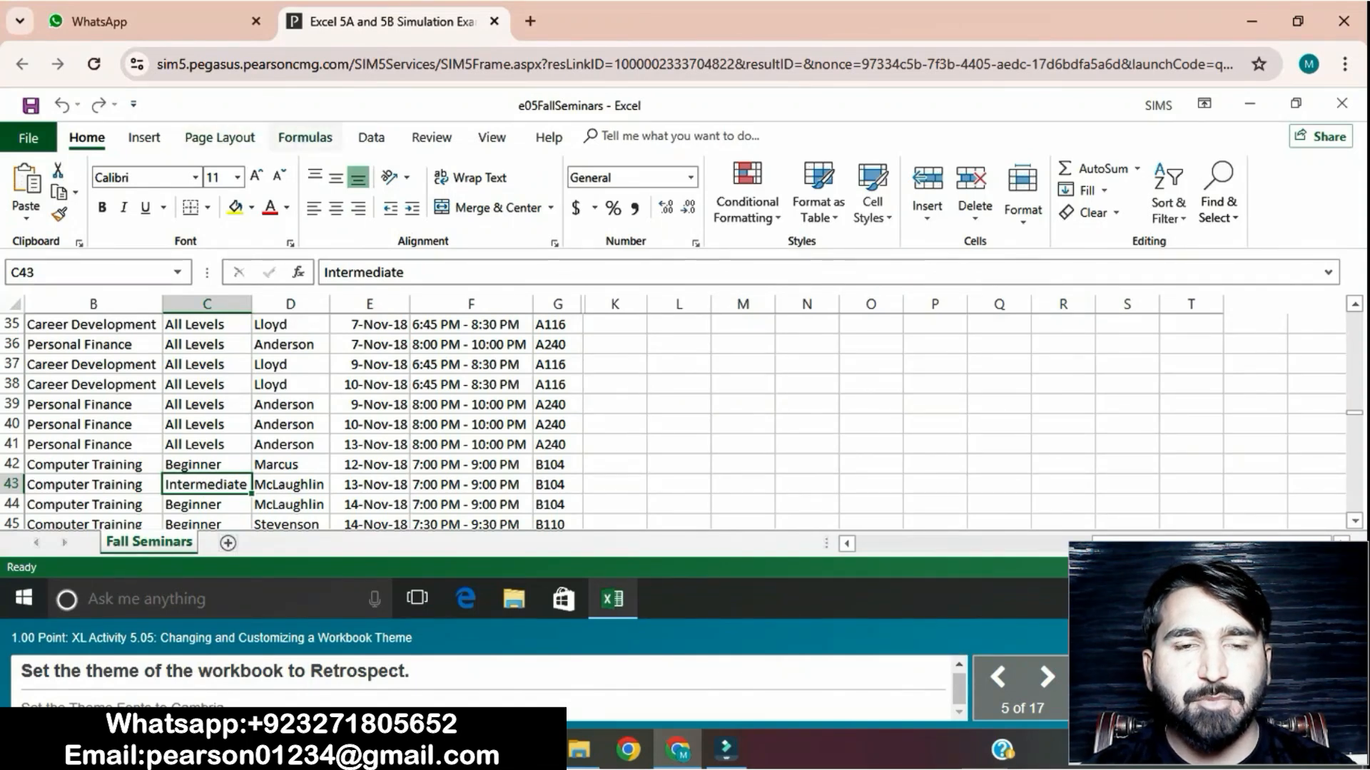
Apply the Retrospect theme to the workbook
left_click(305, 137)
left_click(219, 137)
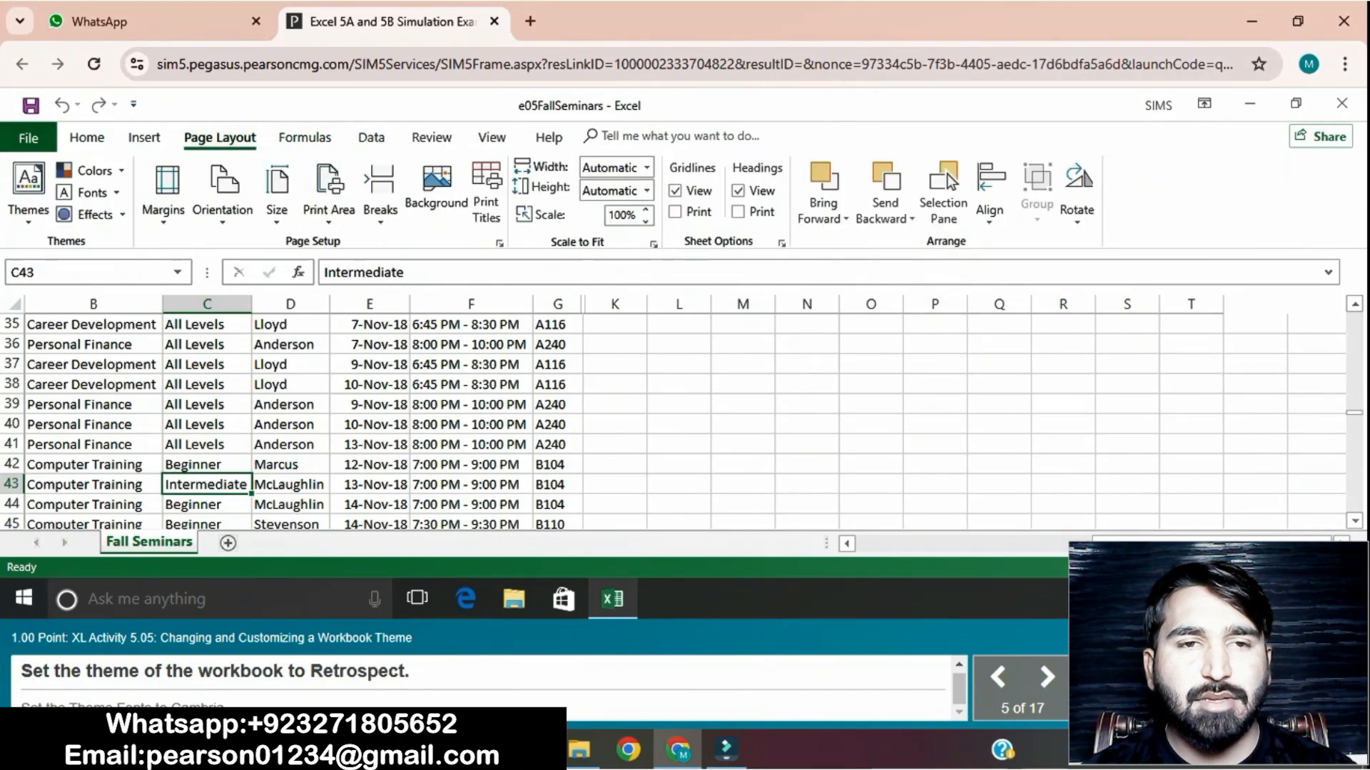
left_click(29, 189)
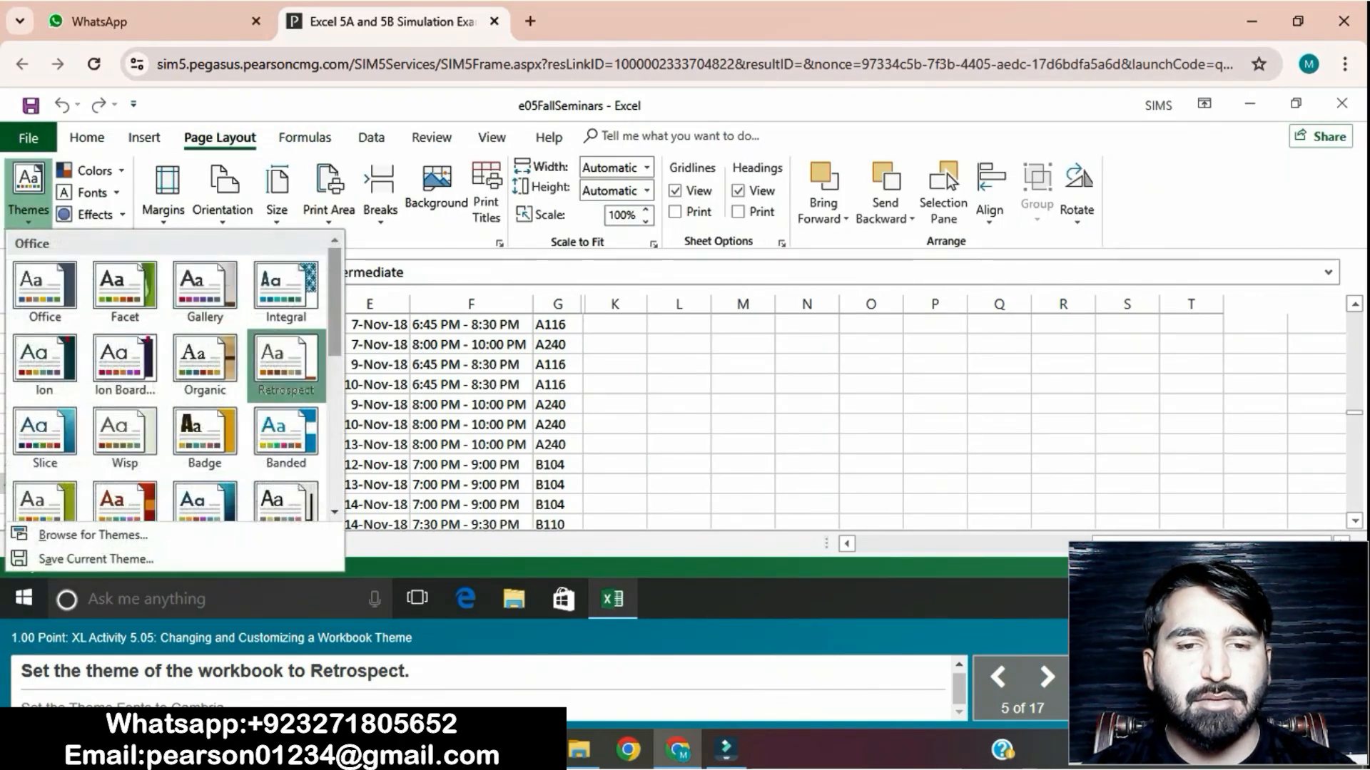
left_click(286, 361)
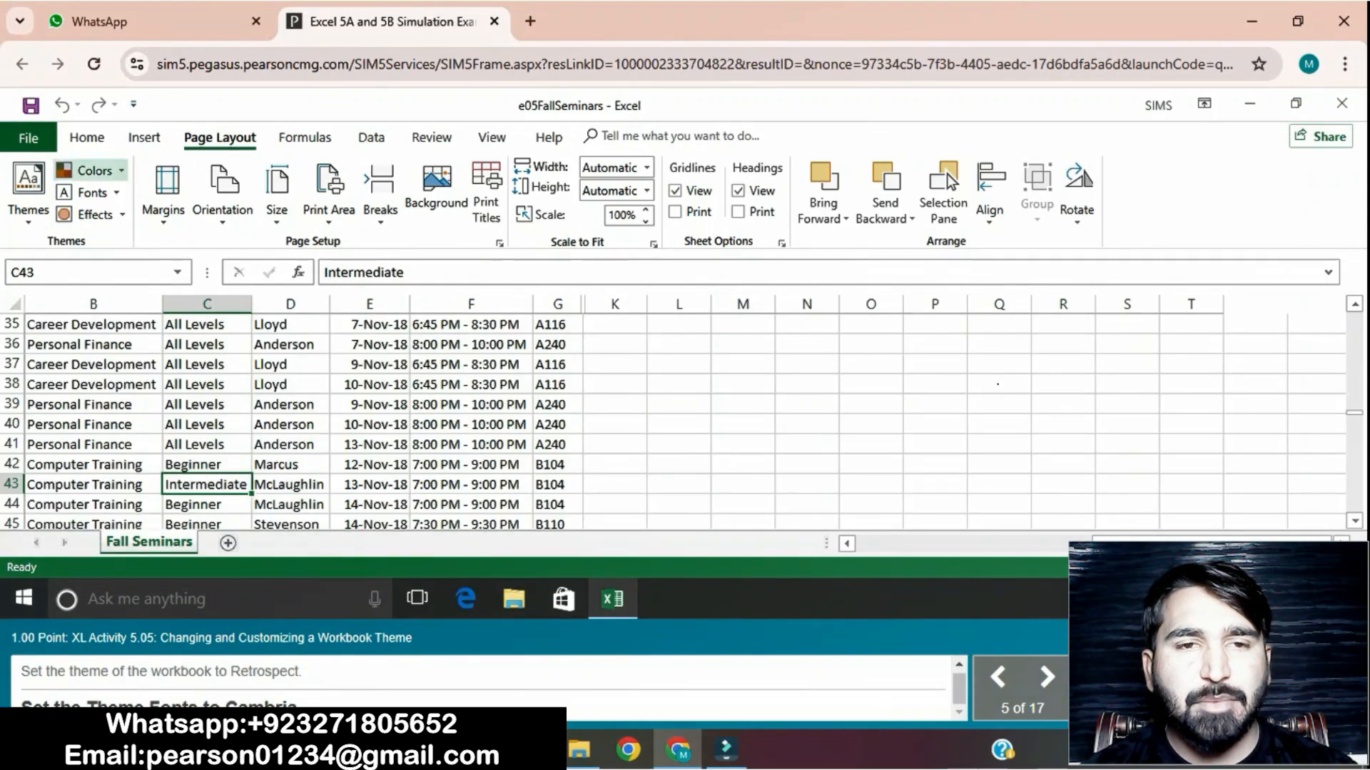
Set the workbook's theme fonts to Cambria
left_click(90, 192)
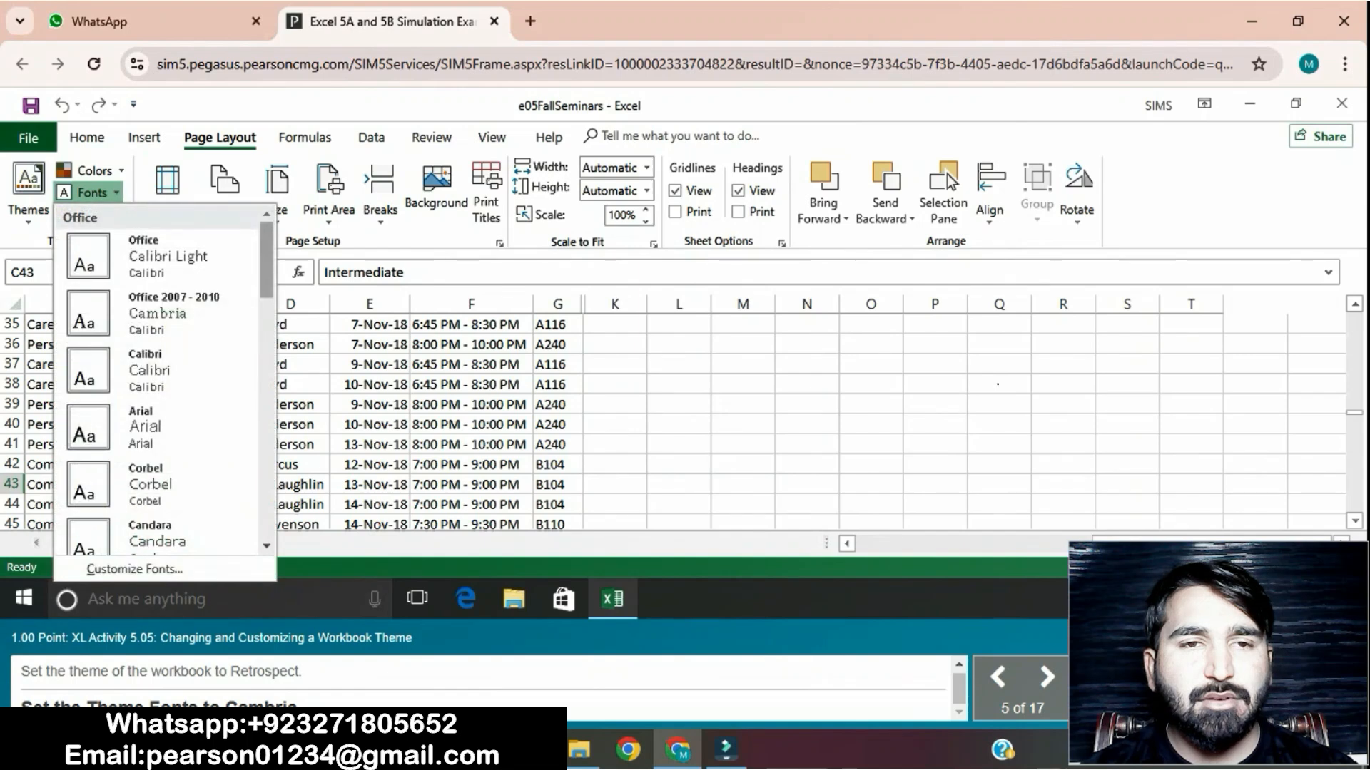
scroll(164, 505, "down", 4)
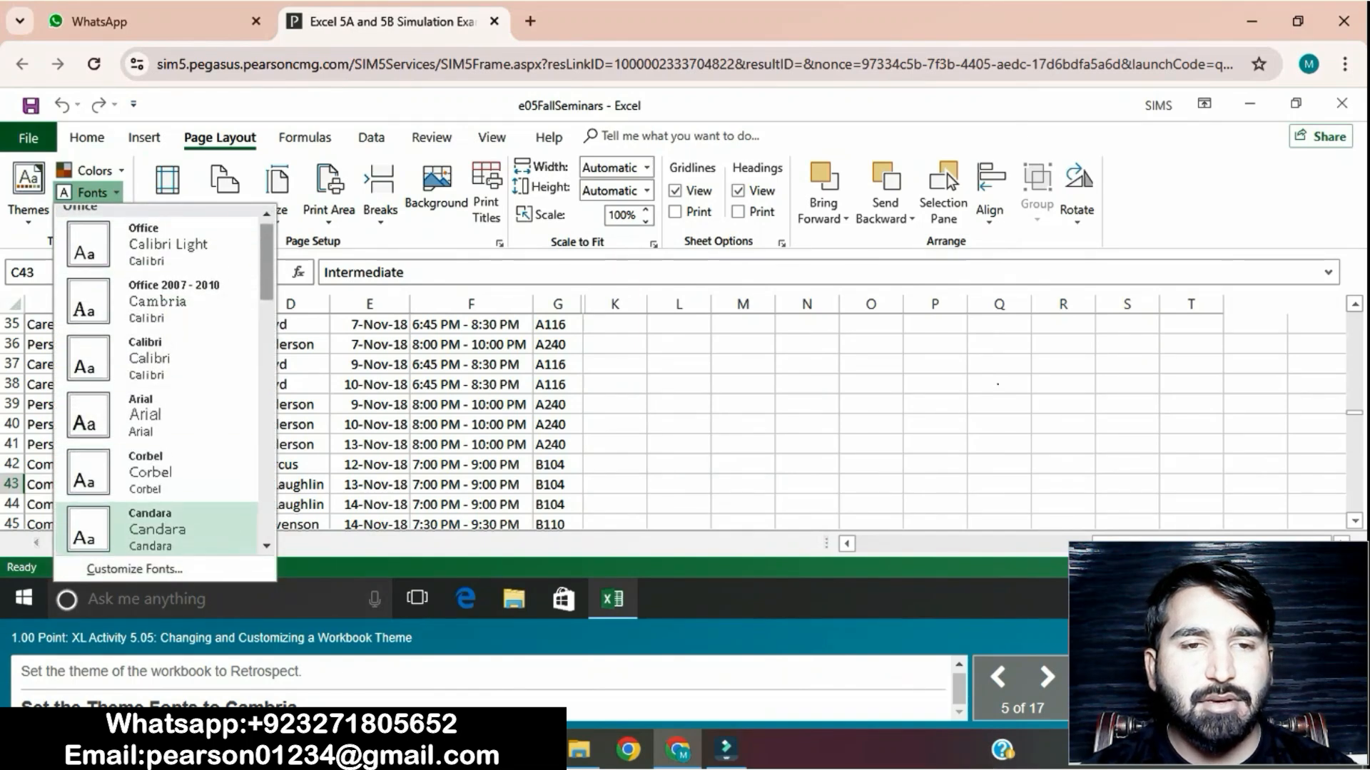
scroll(157, 478, "down", 7)
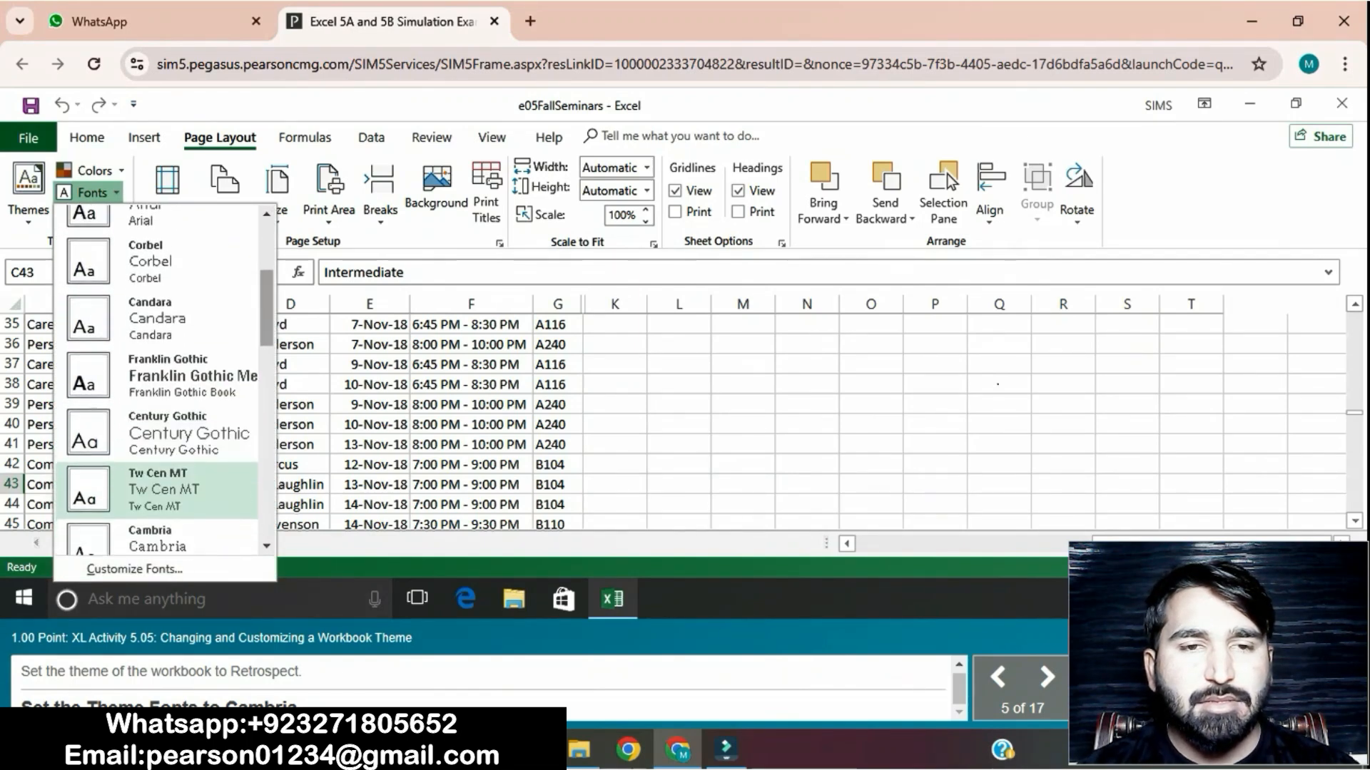
left_click(157, 471)
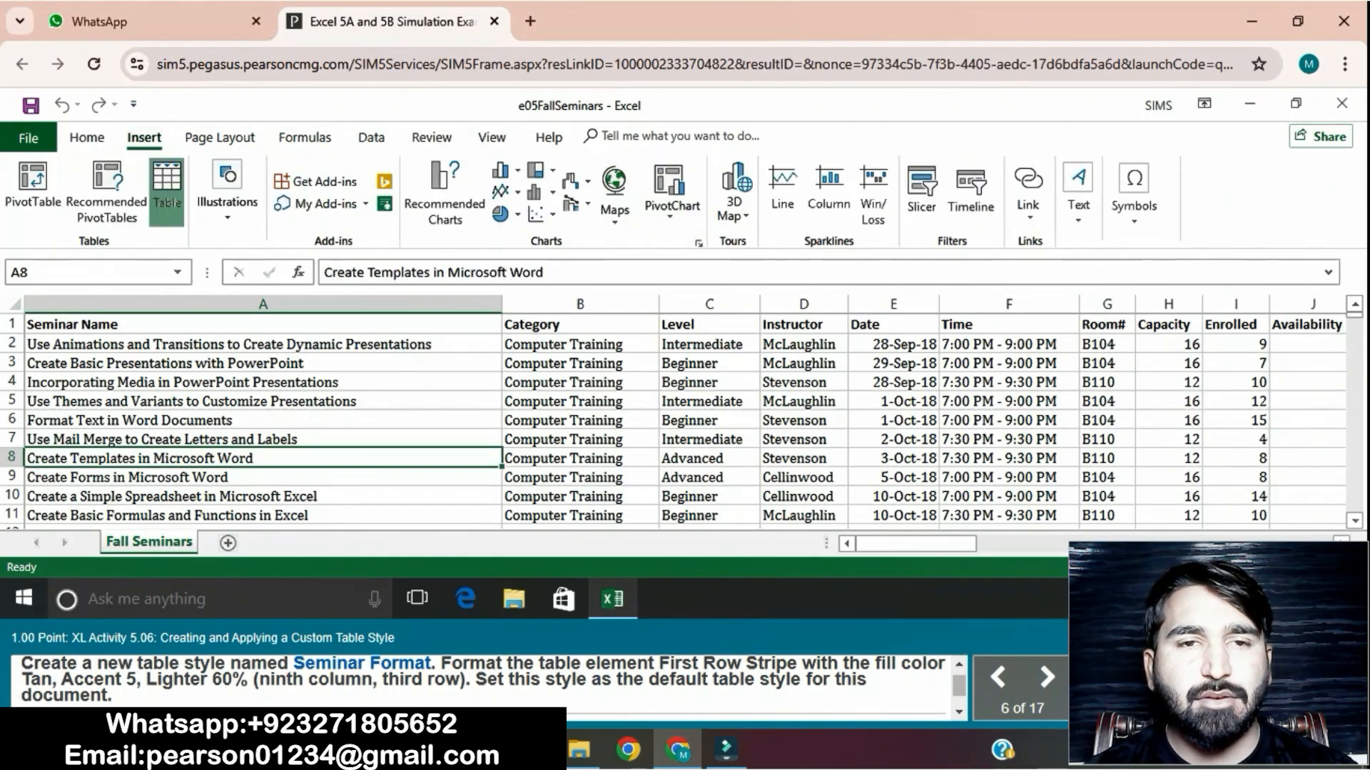
left_click(167, 189)
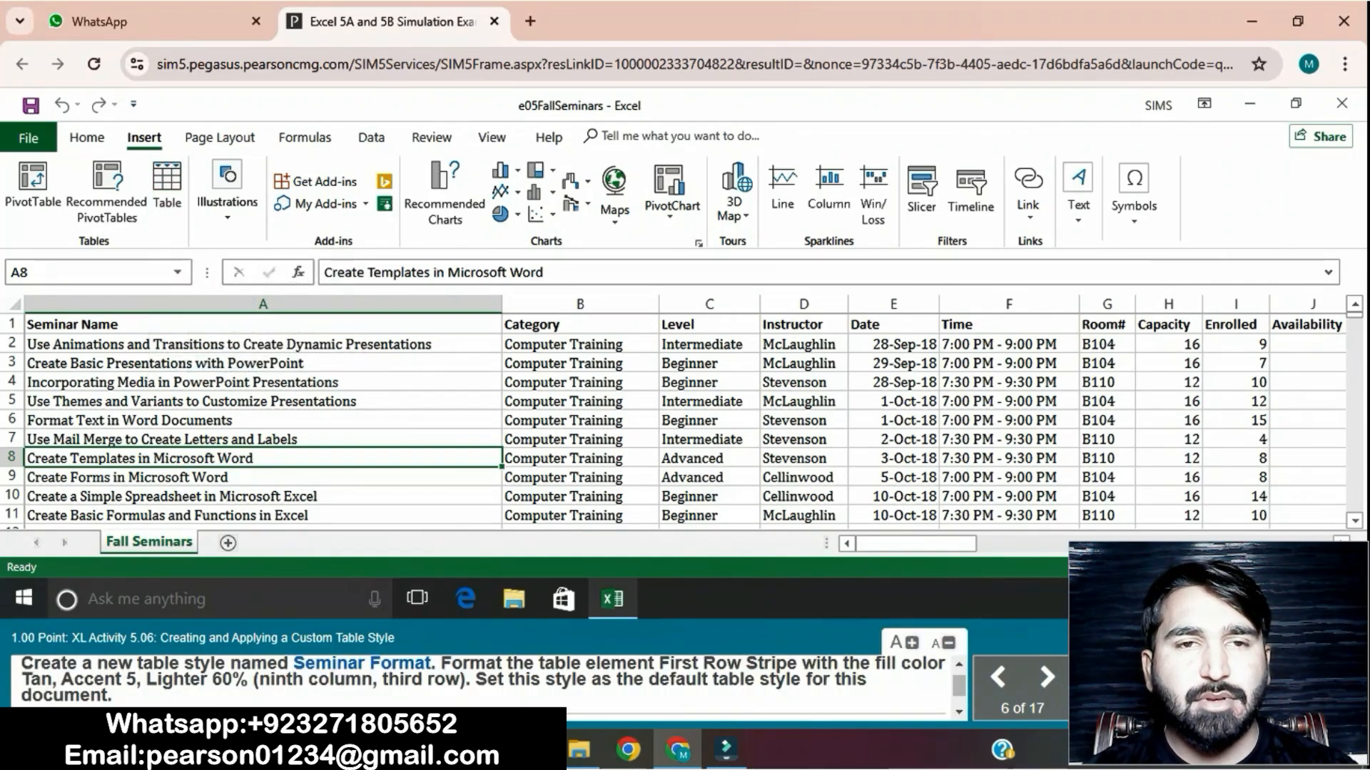
left_click(262, 324)
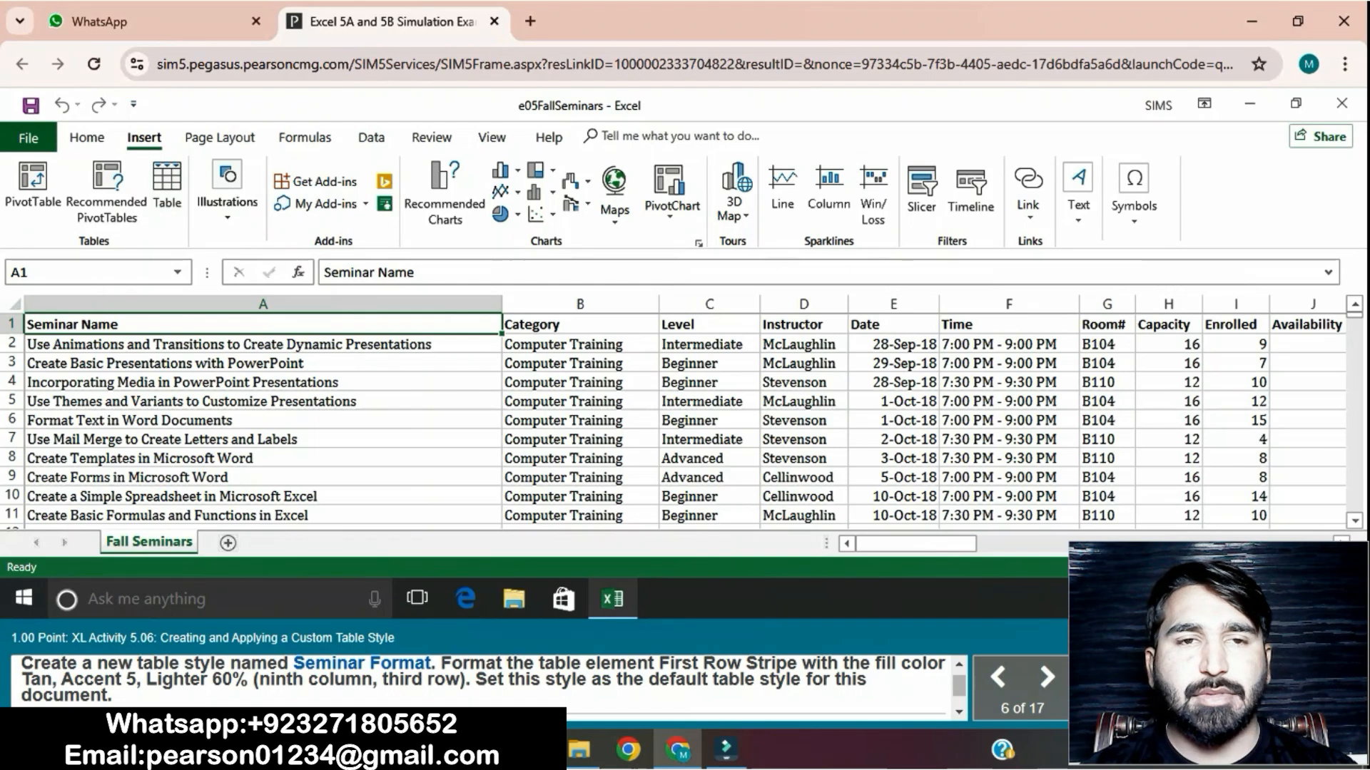
left_click(167, 191)
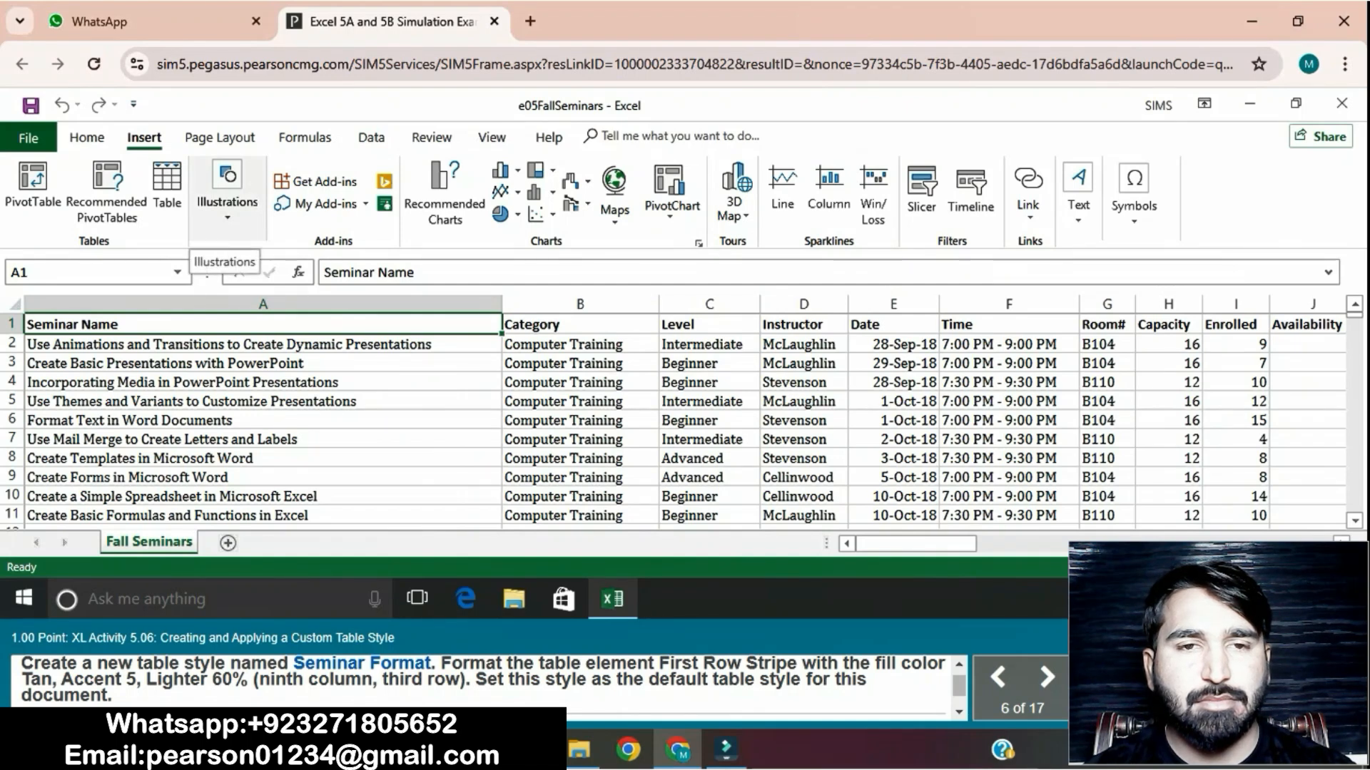
left_click(87, 137)
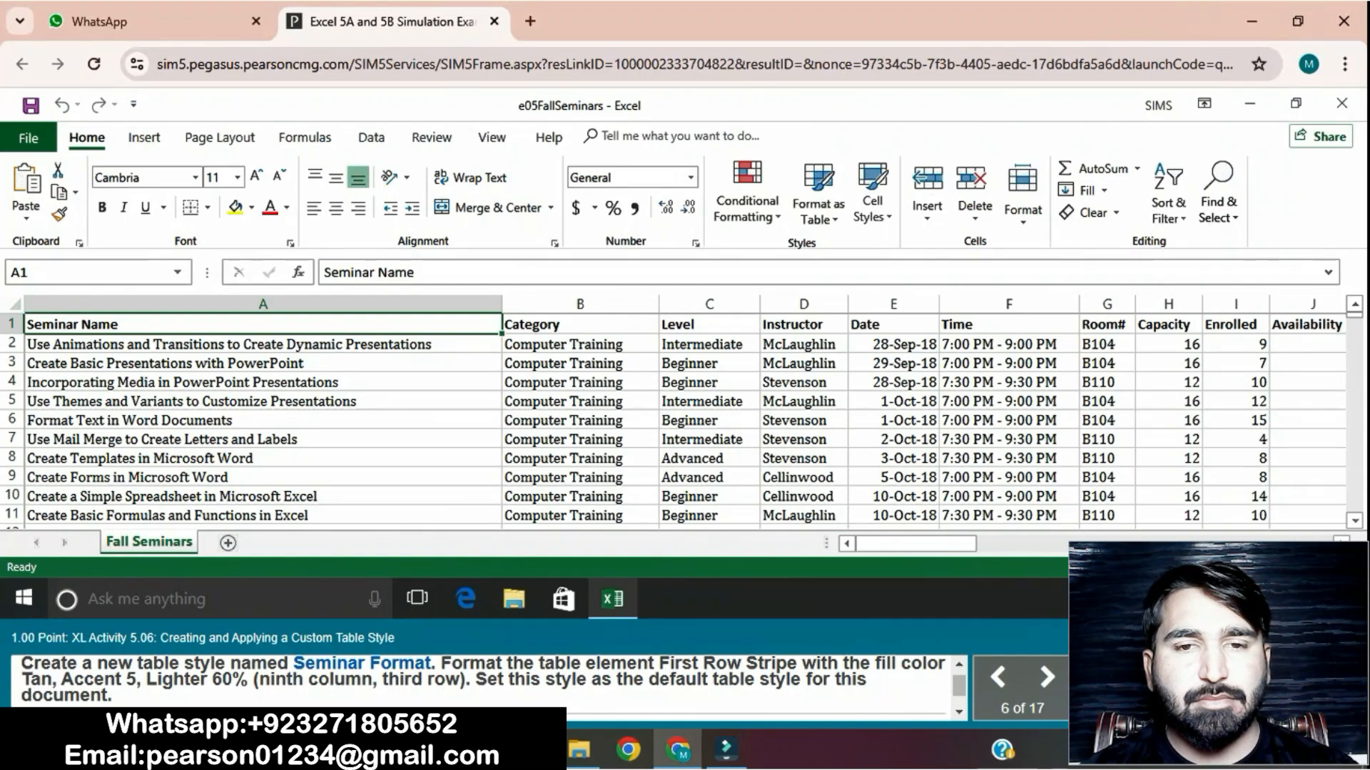
left_click(927, 214)
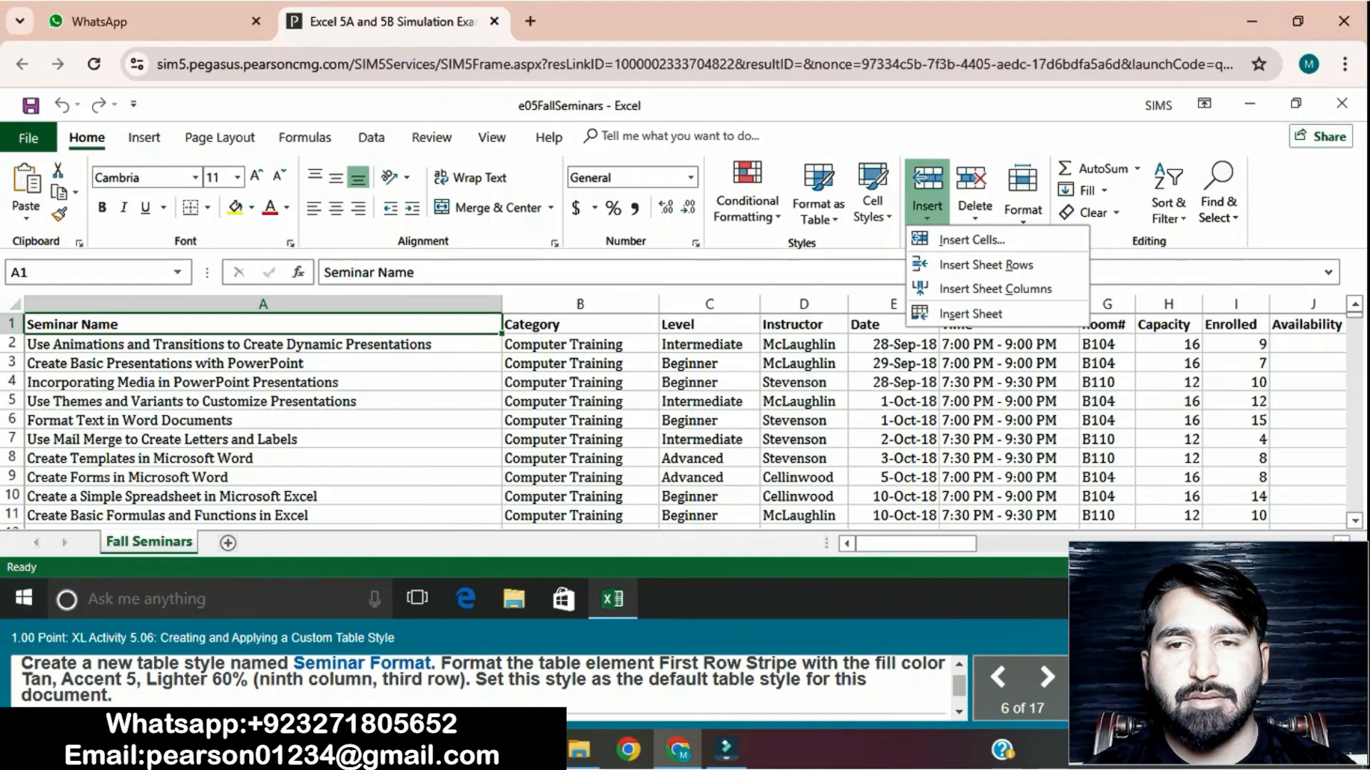
key("Escape")
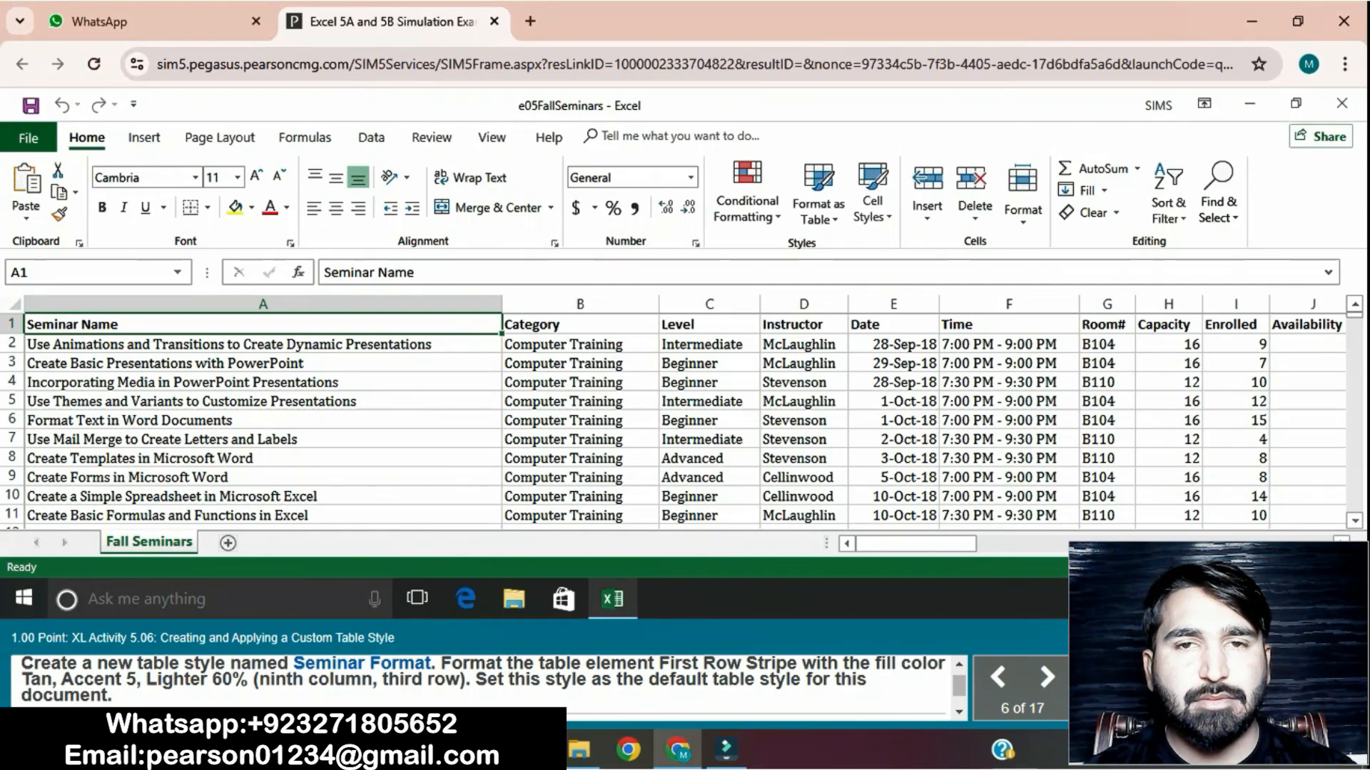
Start a new table style and give its First Row Stripe element the fill color Tan, Accent 5, Lighter 60%
left_click(818, 193)
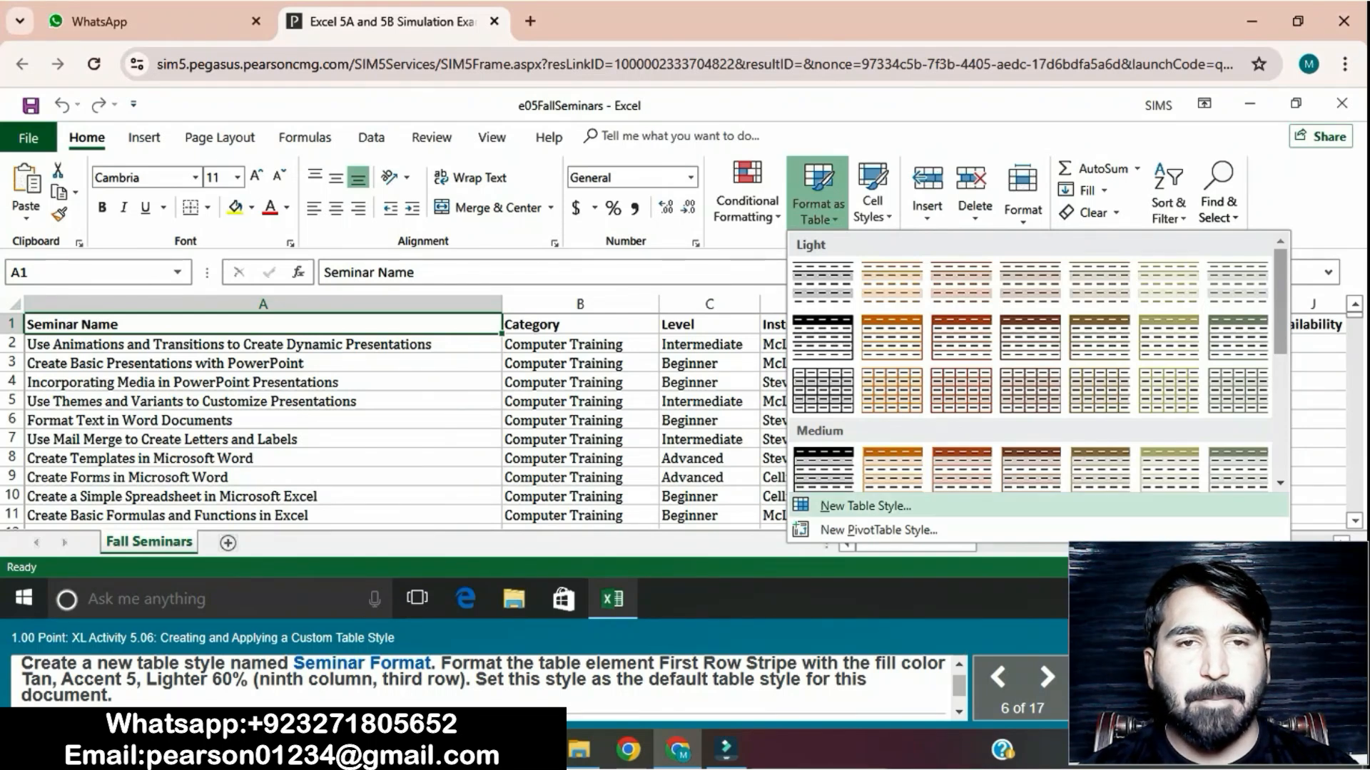
left_click(865, 506)
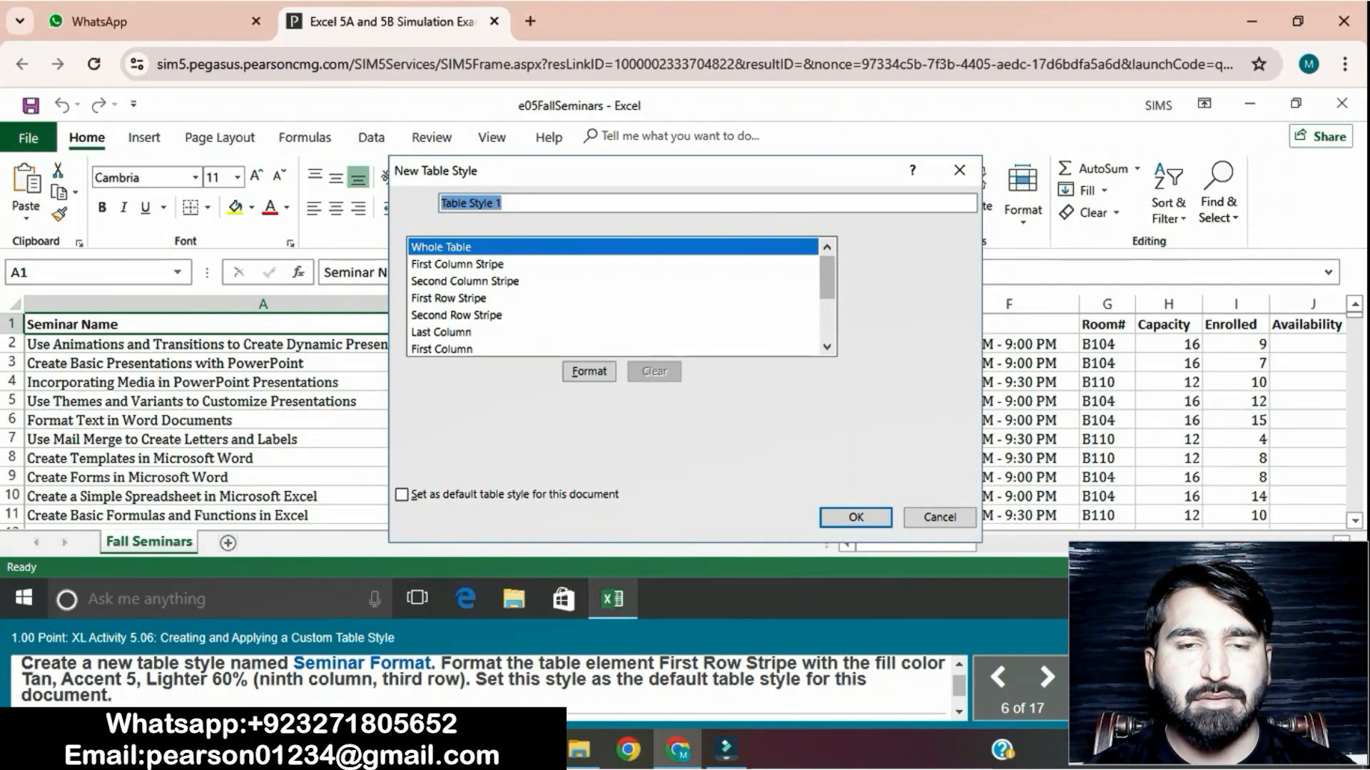
left_click(449, 298)
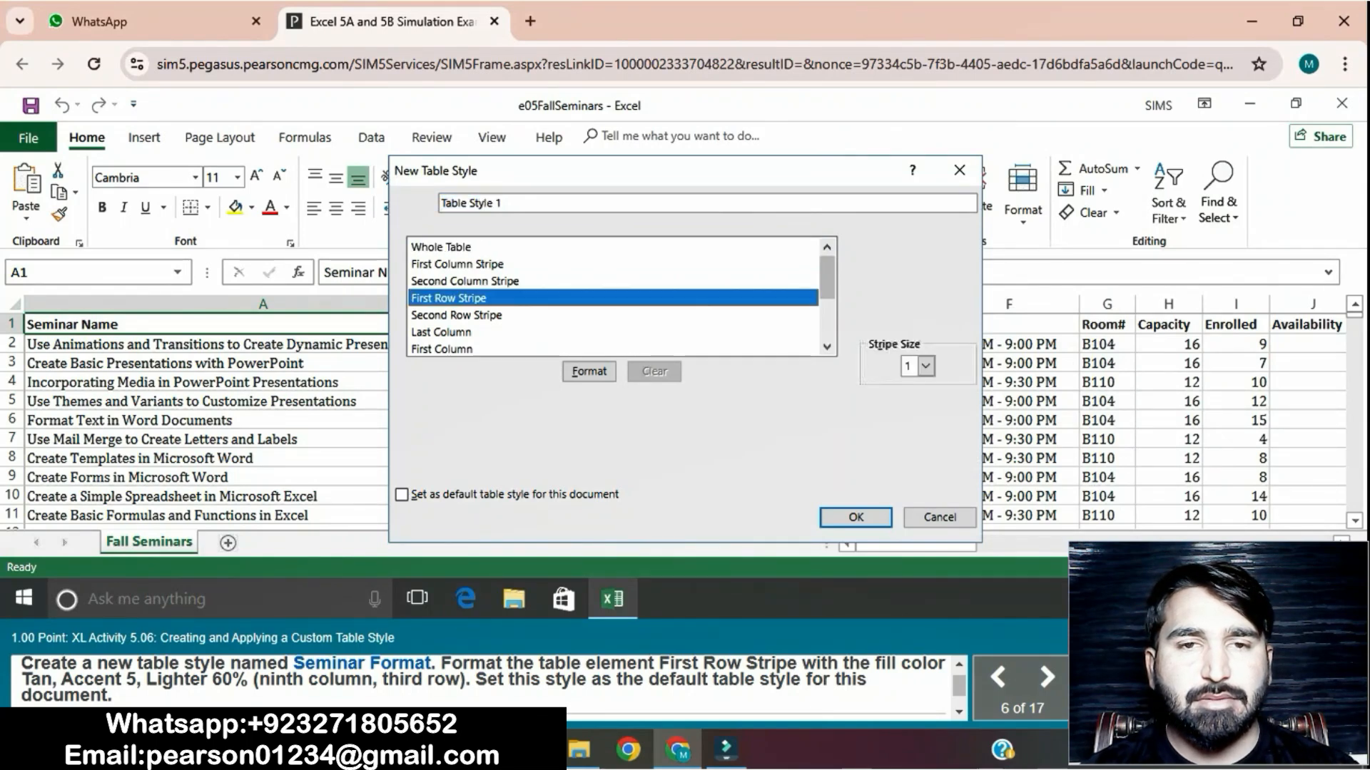
left_click(589, 371)
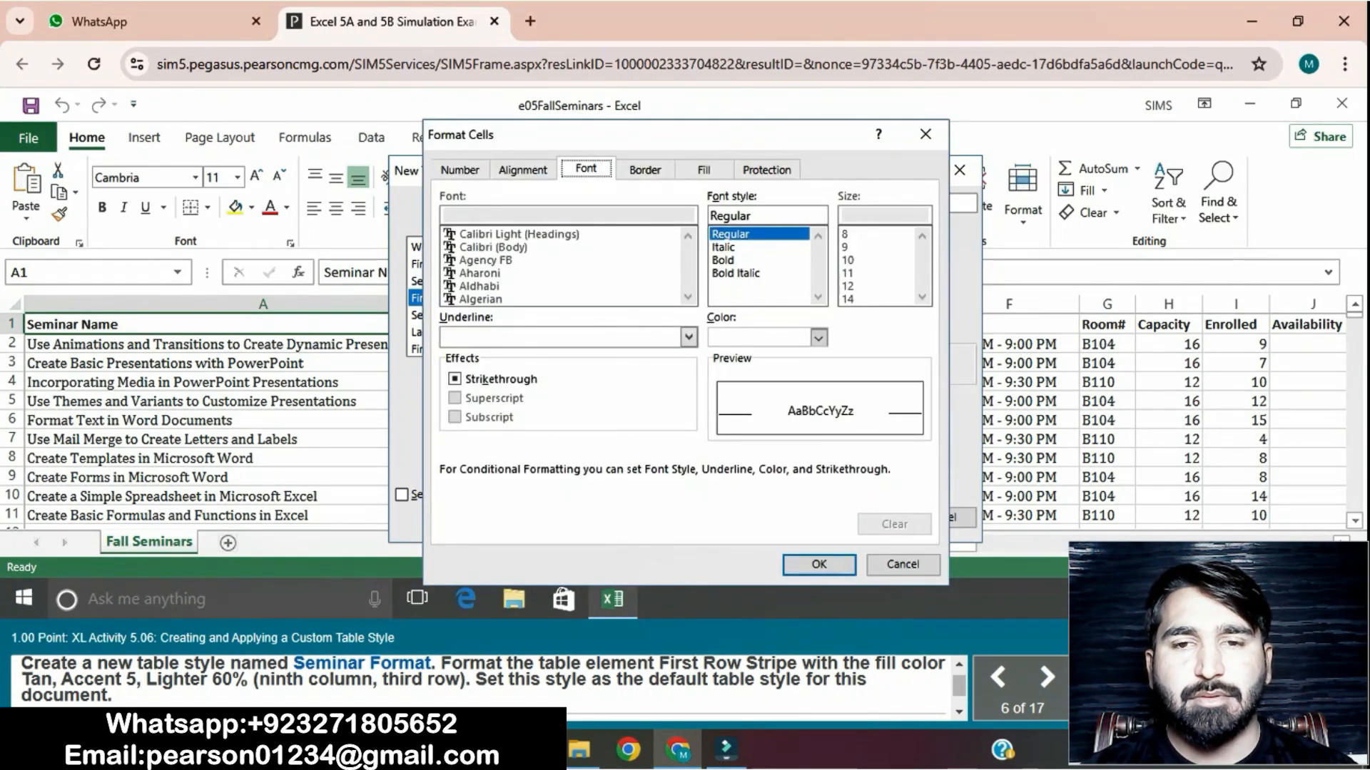
left_click(703, 170)
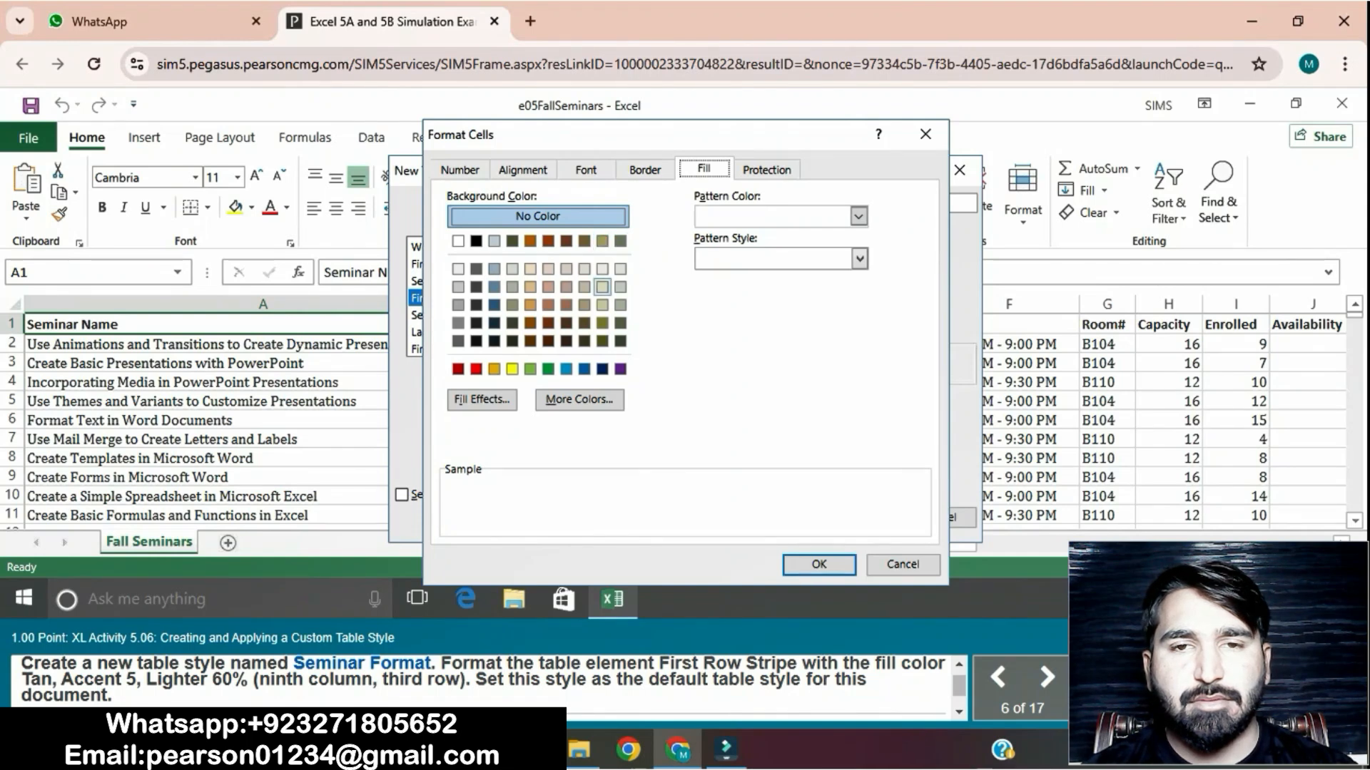
left_click(603, 287)
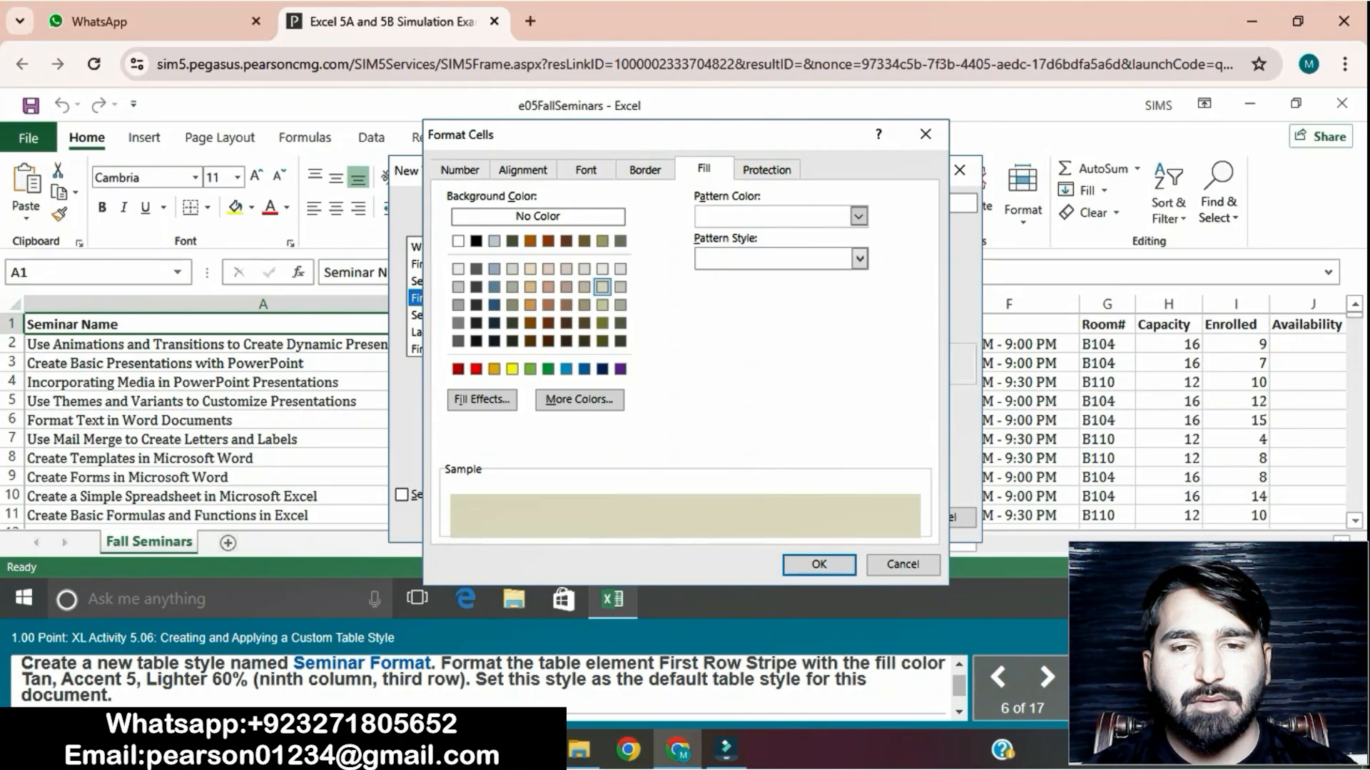
left_click(819, 565)
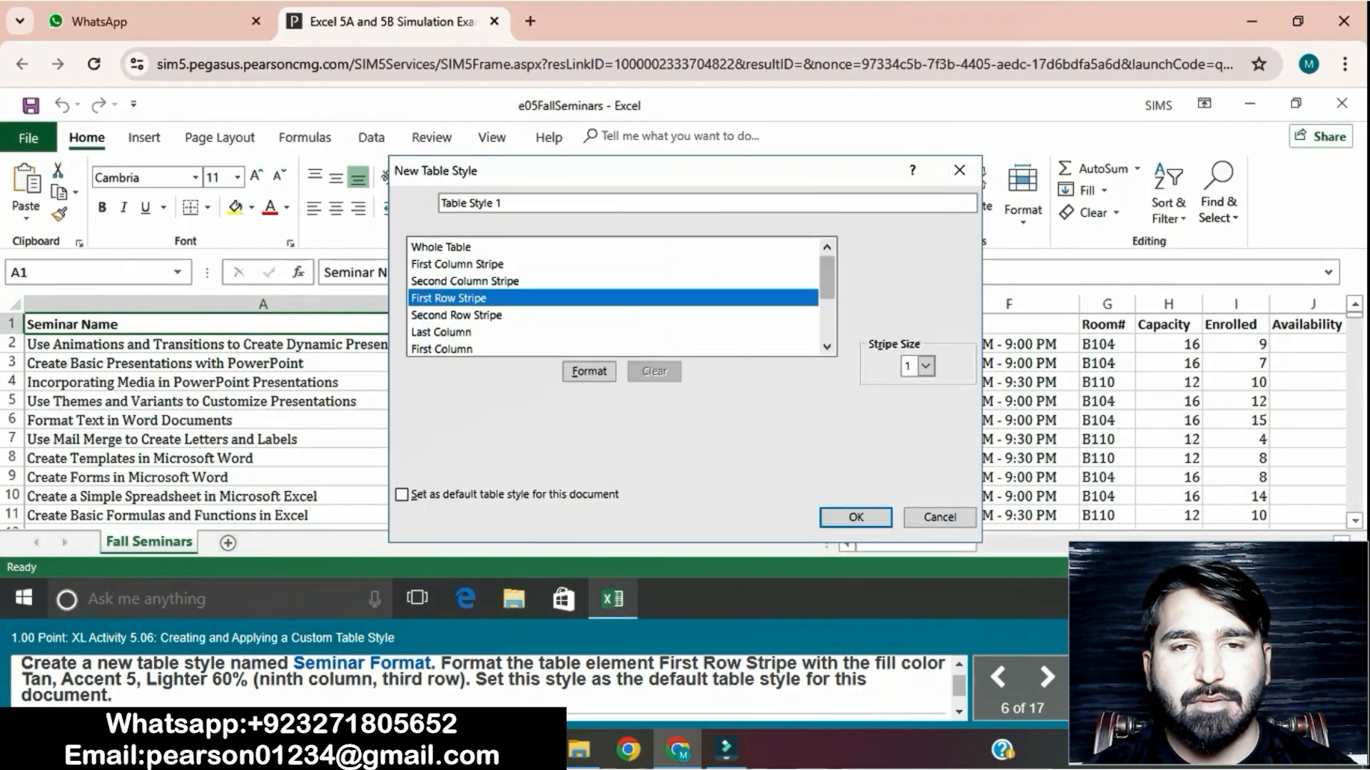
Name the new table style Seminar Format, make it the document's default table style and create it
left_click(514, 203)
key("BackSpace")
key("BackSpace")
key("BackSpace")
key("BackSpace")
key("BackSpace")
key("BackSpace")
key("BackSpace")
key("BackSpace")
key("BackSpace")
key("BackSpace")
key("BackSpace")
key("BackSpace")
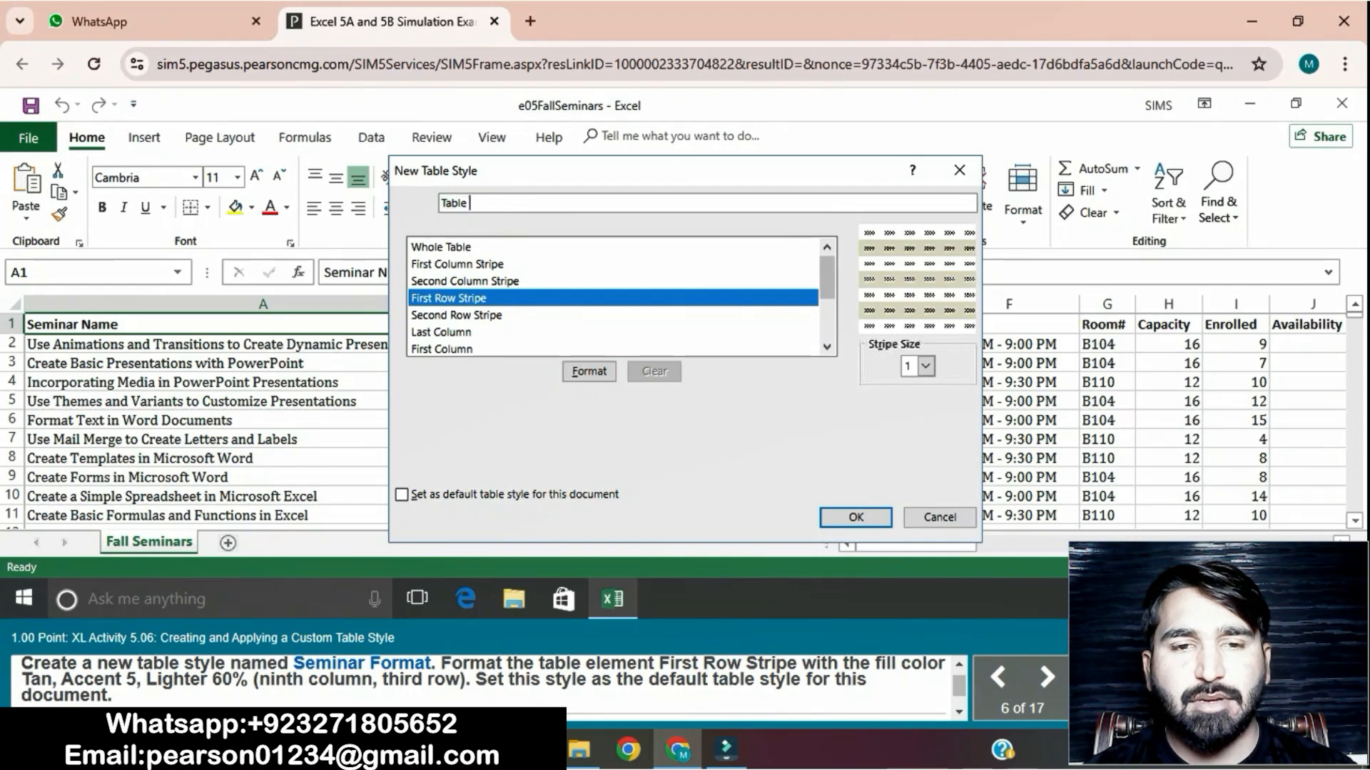
type("S")
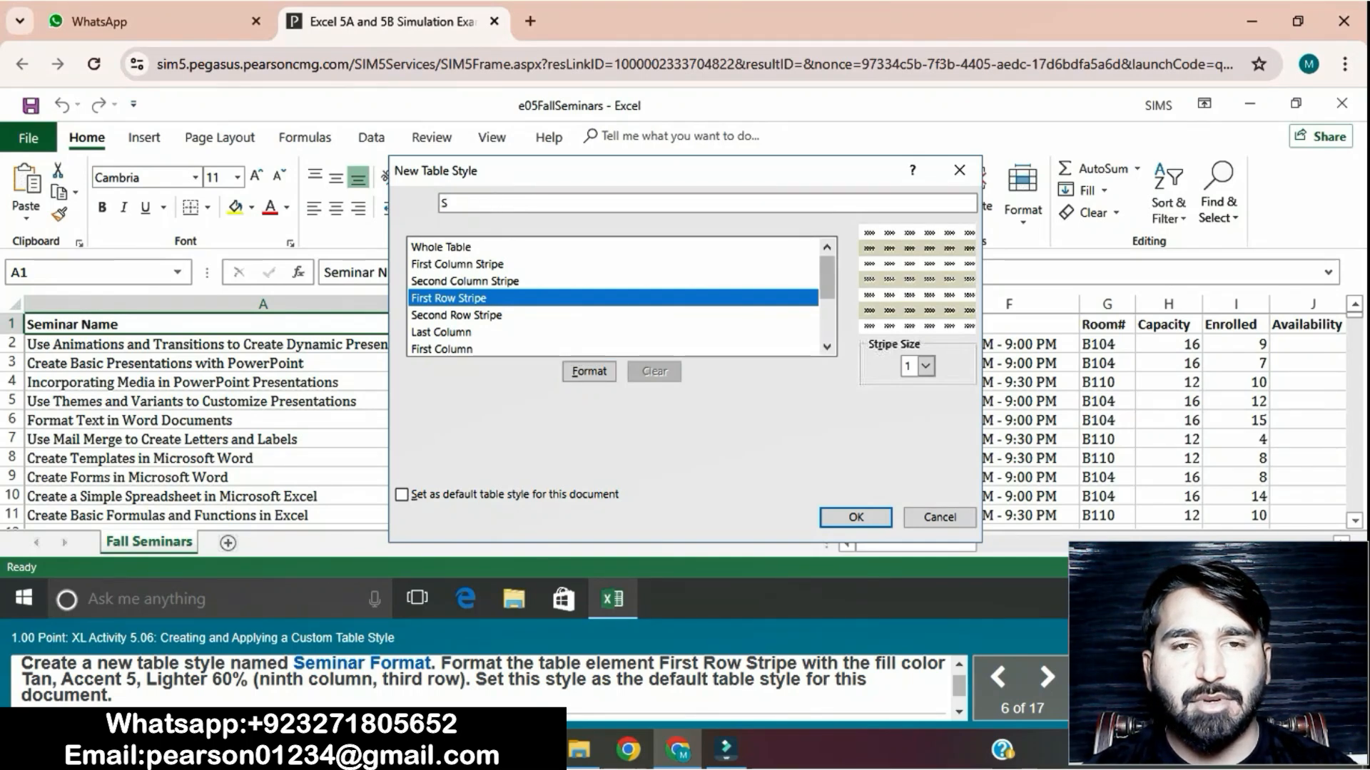
type("eminar ")
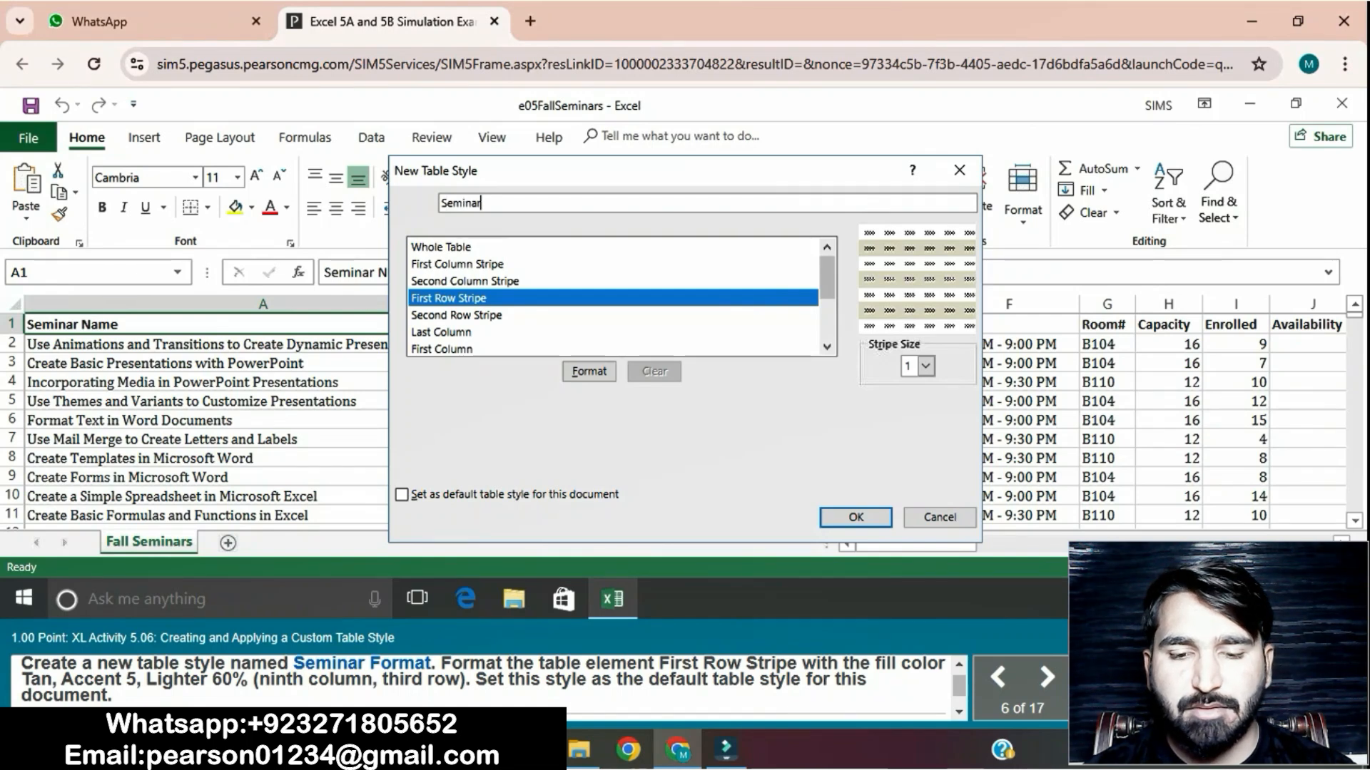
type("Format")
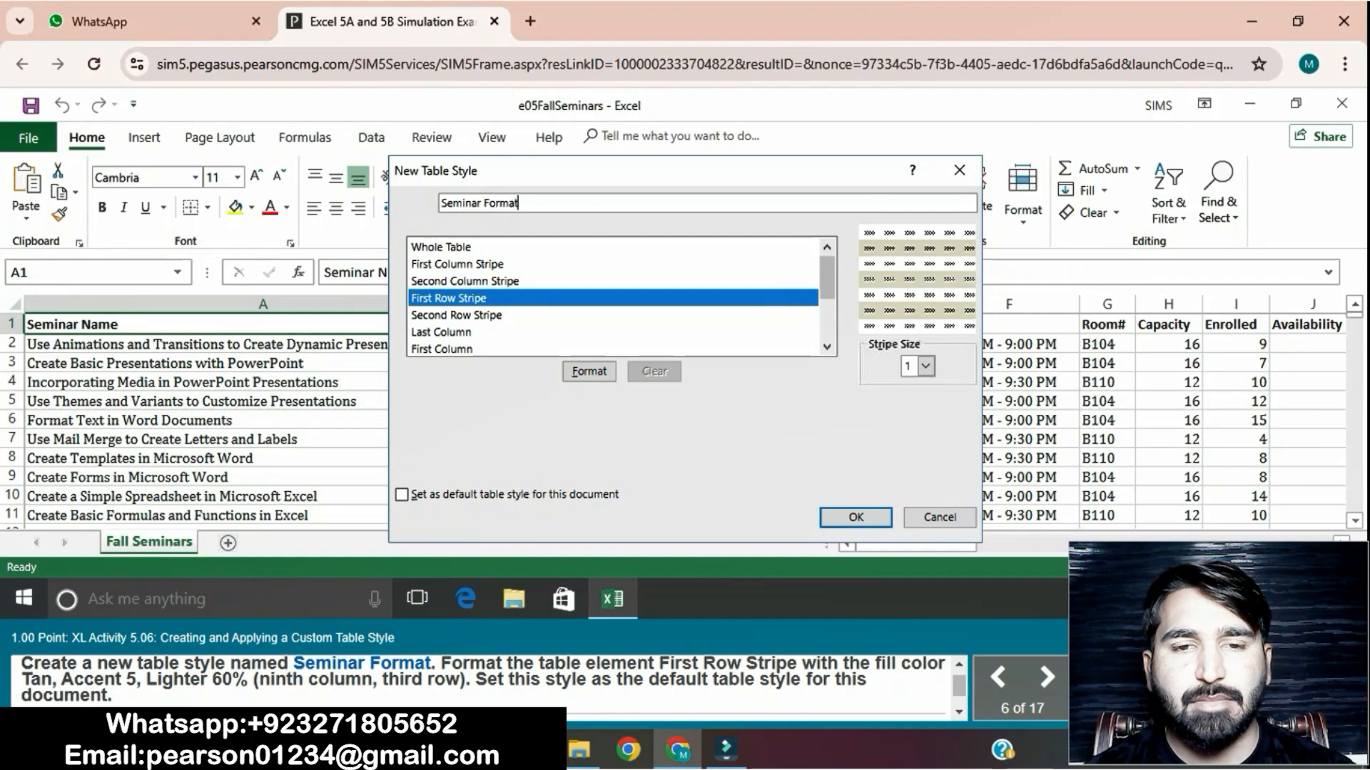
key("Return")
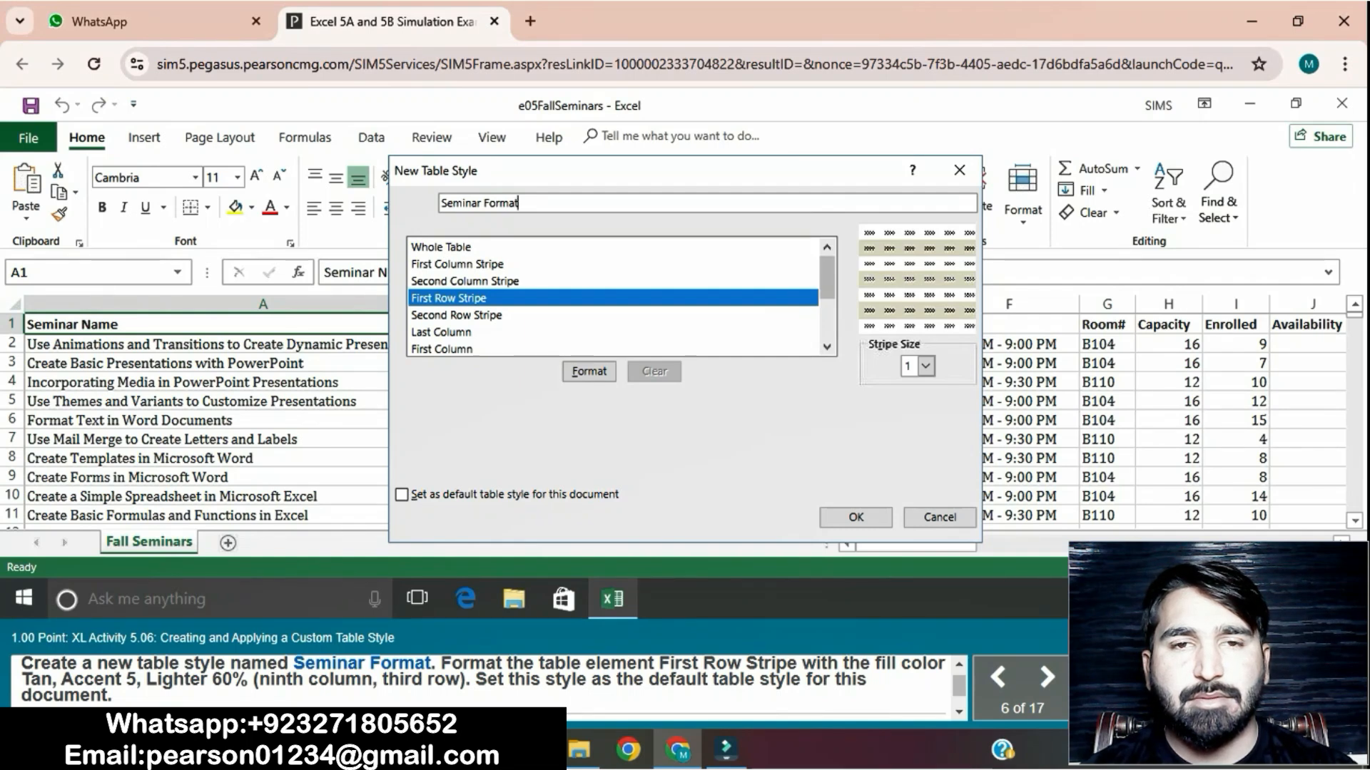
left_click(401, 494)
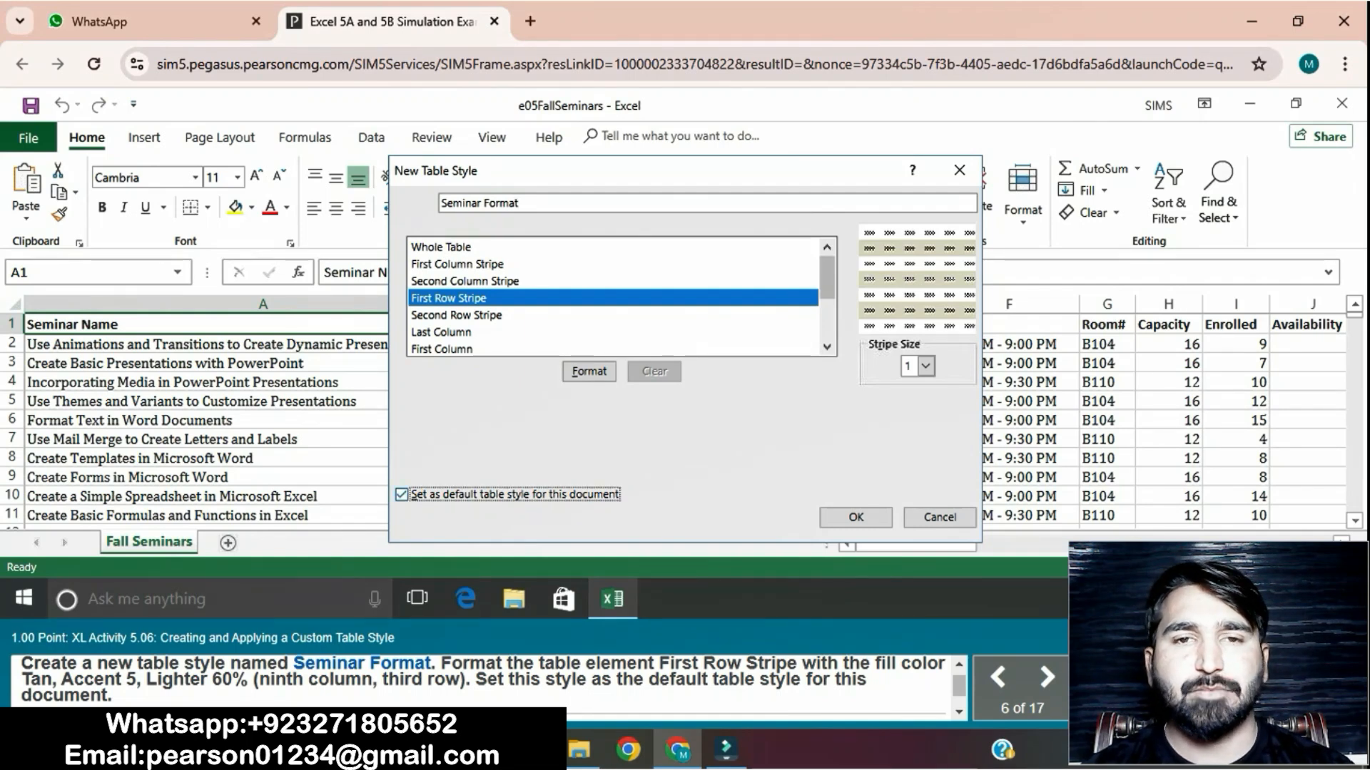
left_click(855, 517)
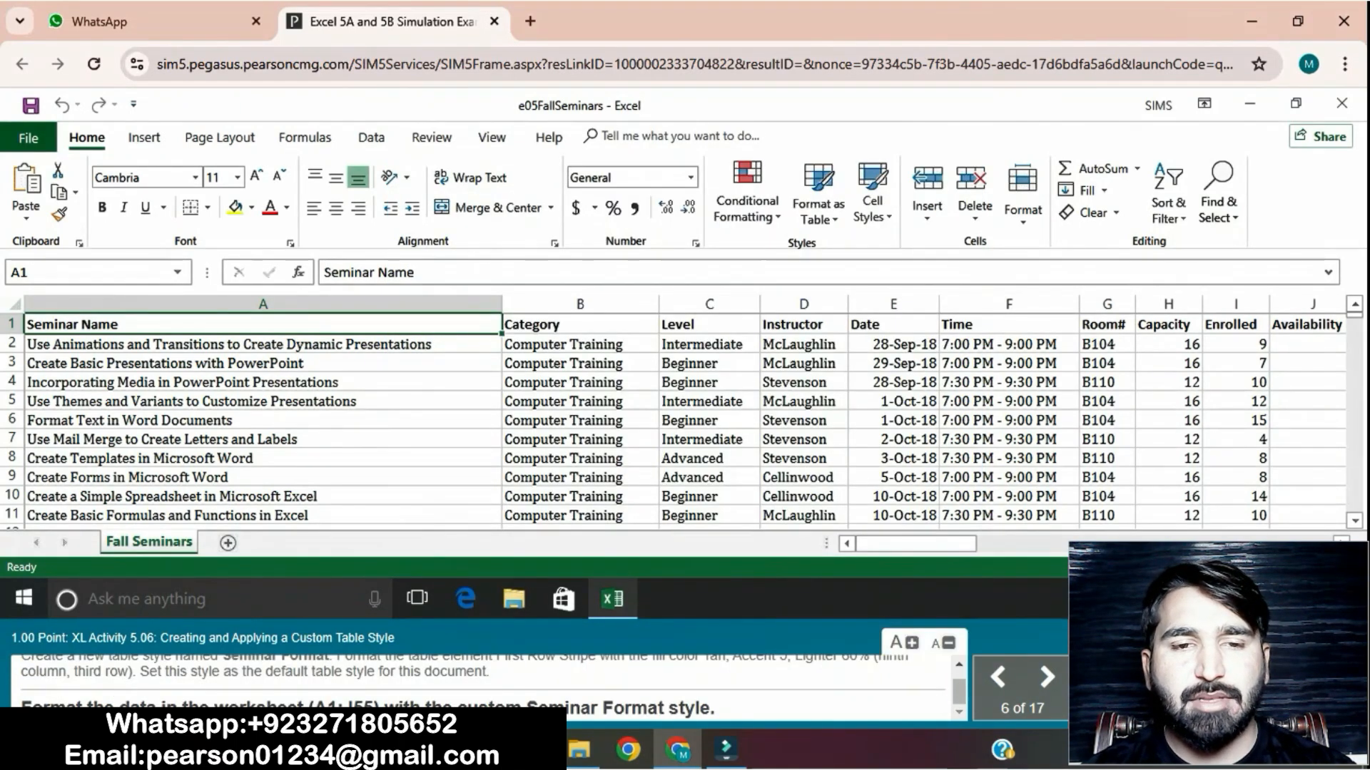
Format the worksheet data in A1:J55 as a table with the custom Seminar Format style
left_click(89, 272)
key("BackSpace")
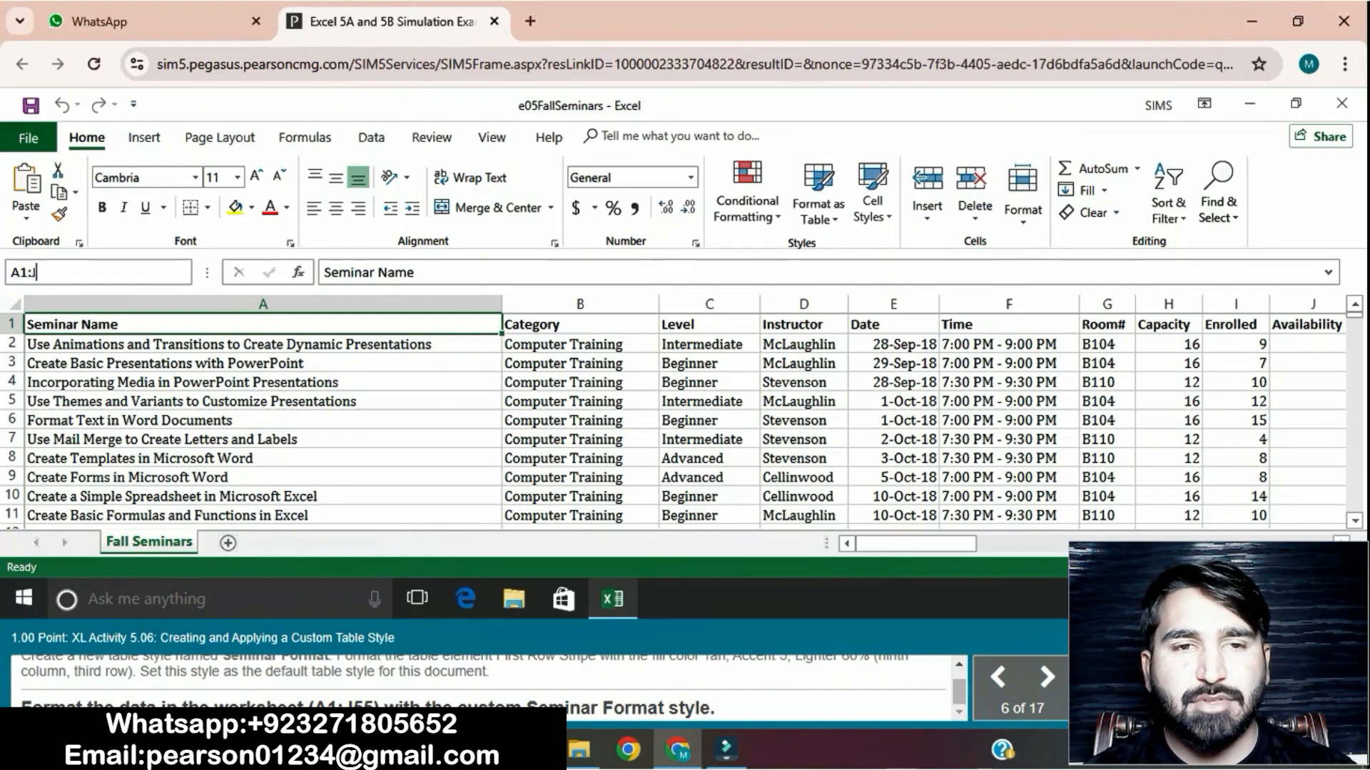
key("Return")
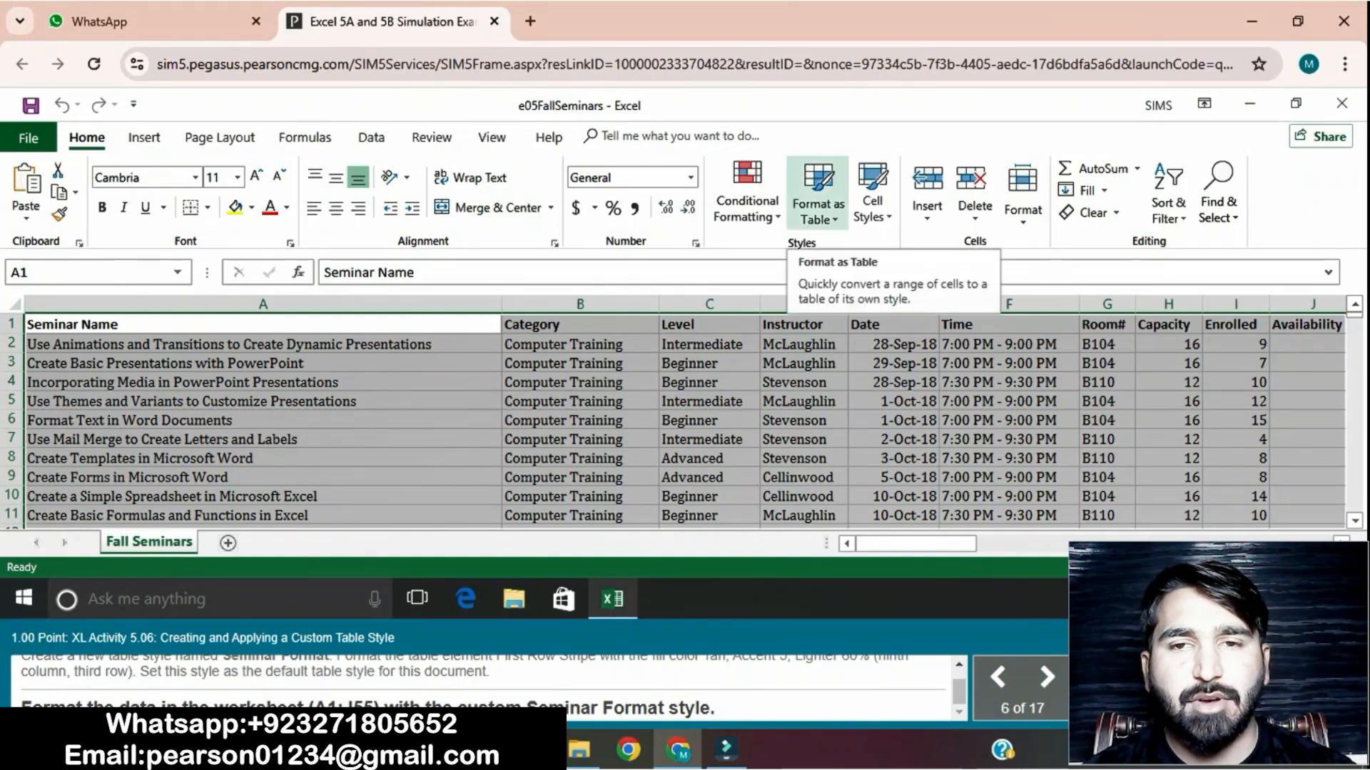
left_click(818, 203)
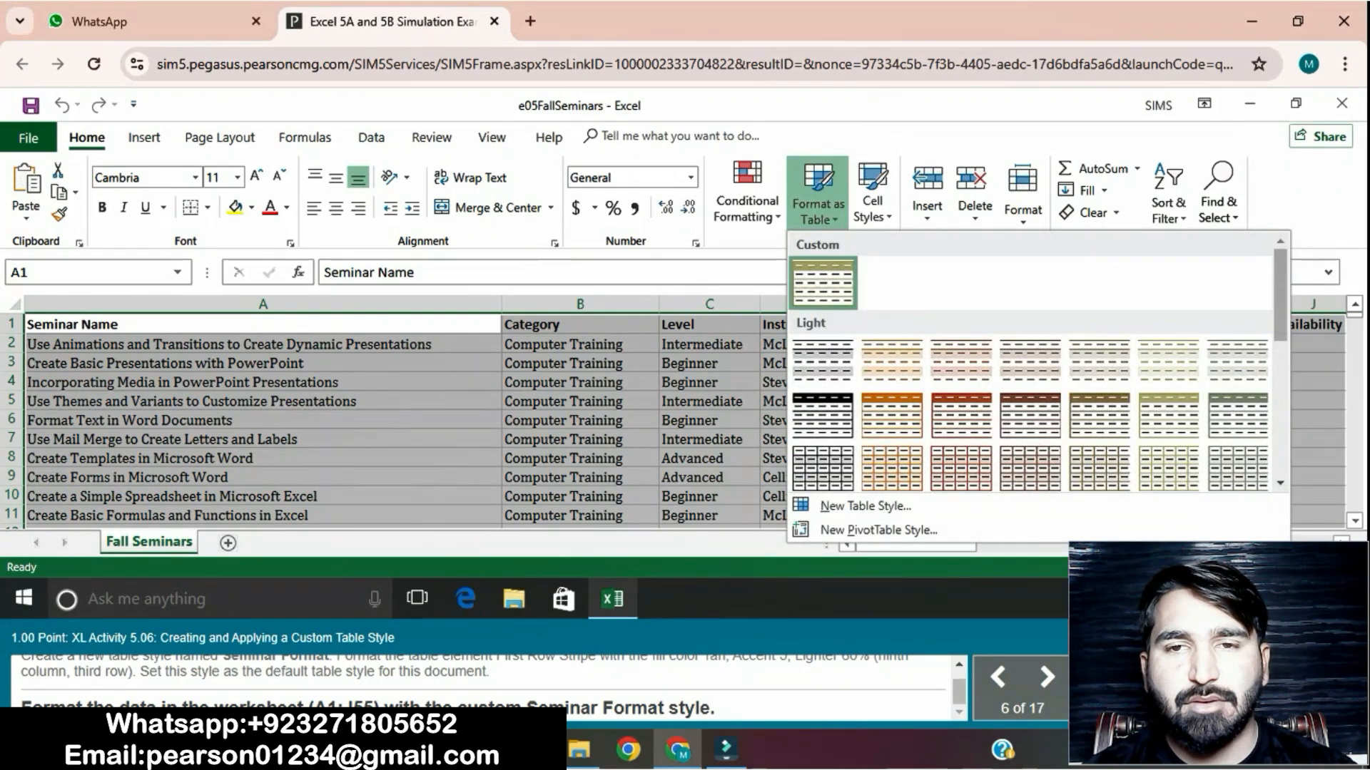
left_click(822, 282)
key("Return")
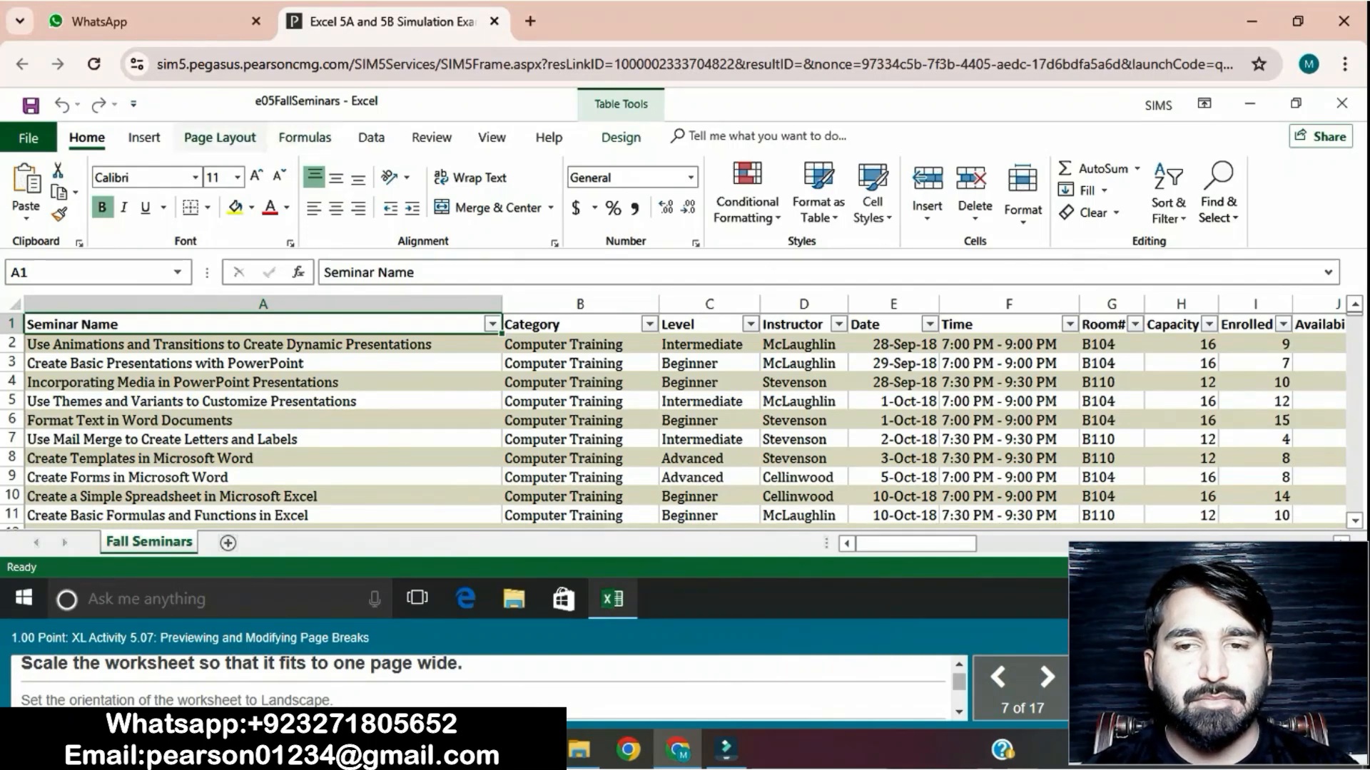
left_click(220, 137)
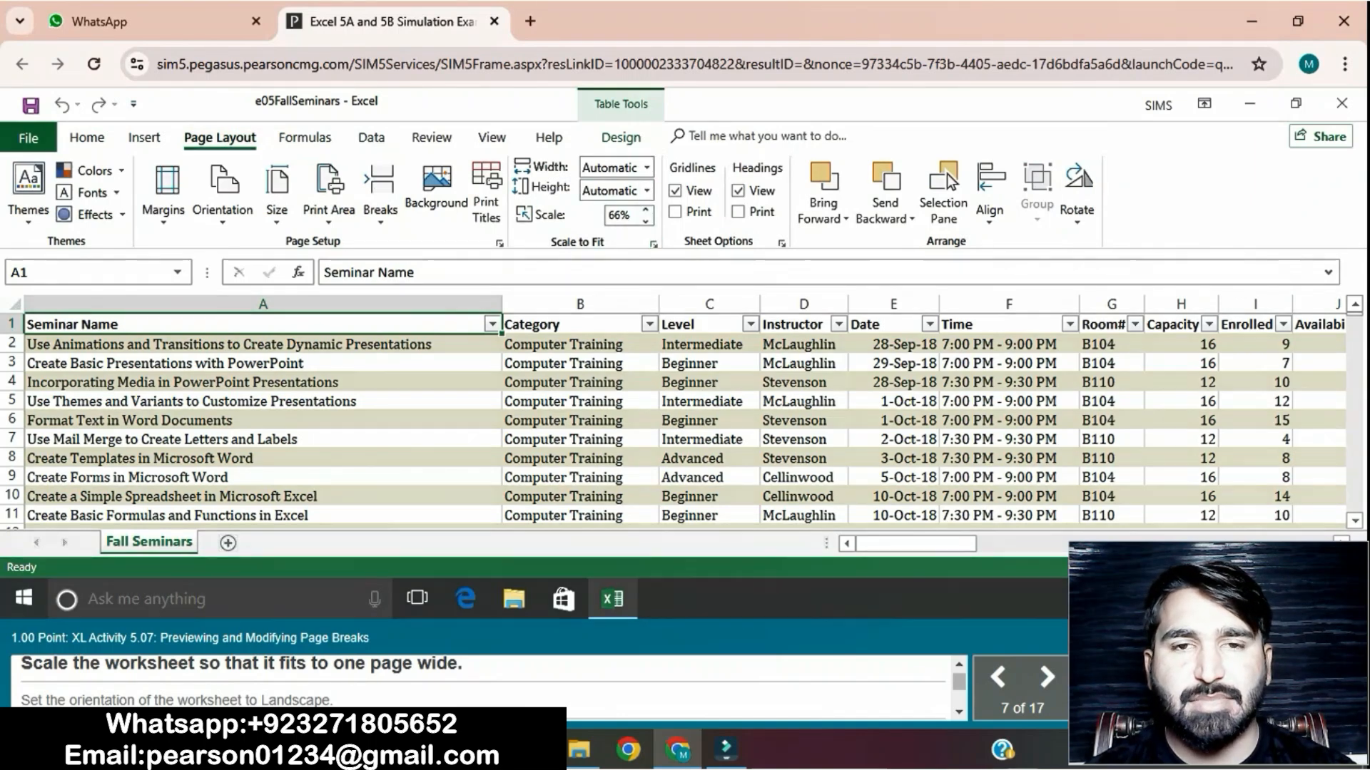
left_click(653, 244)
key("alt+f")
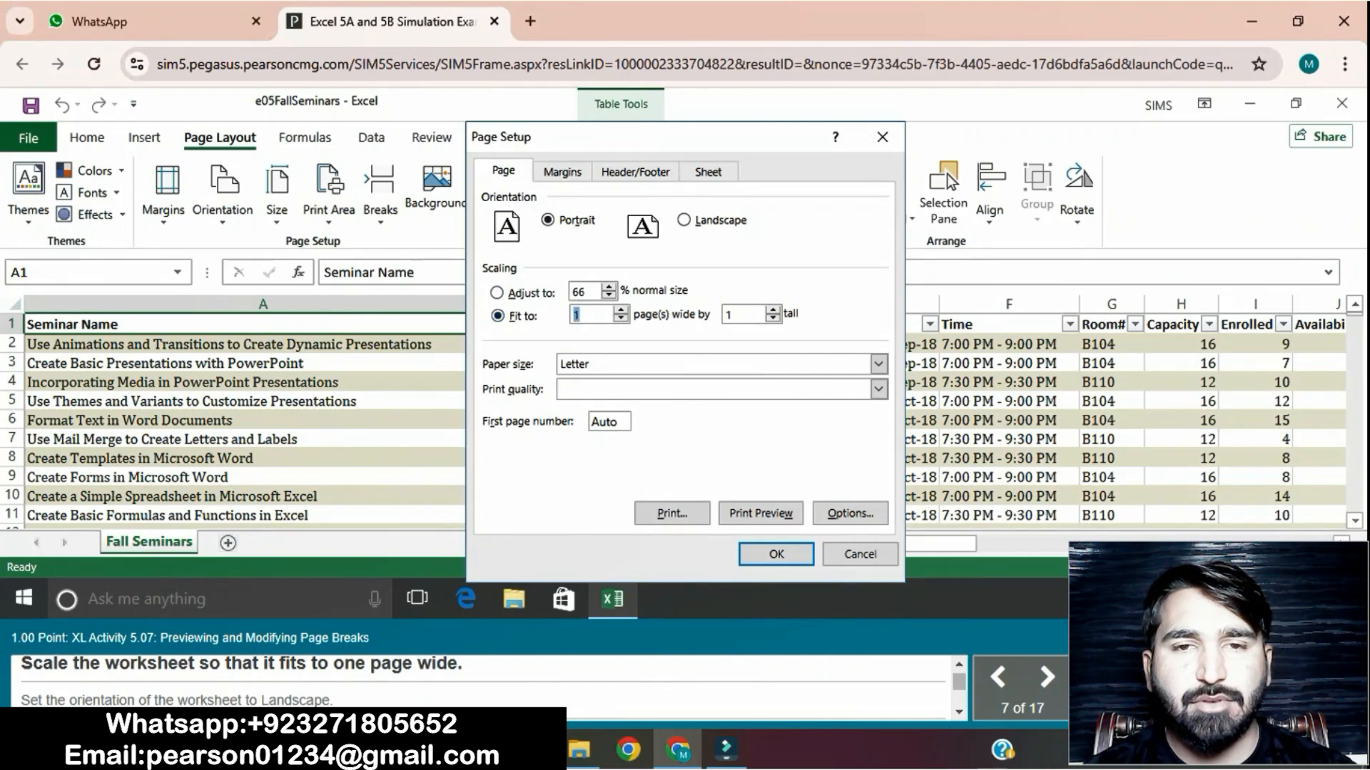
left_click(882, 137)
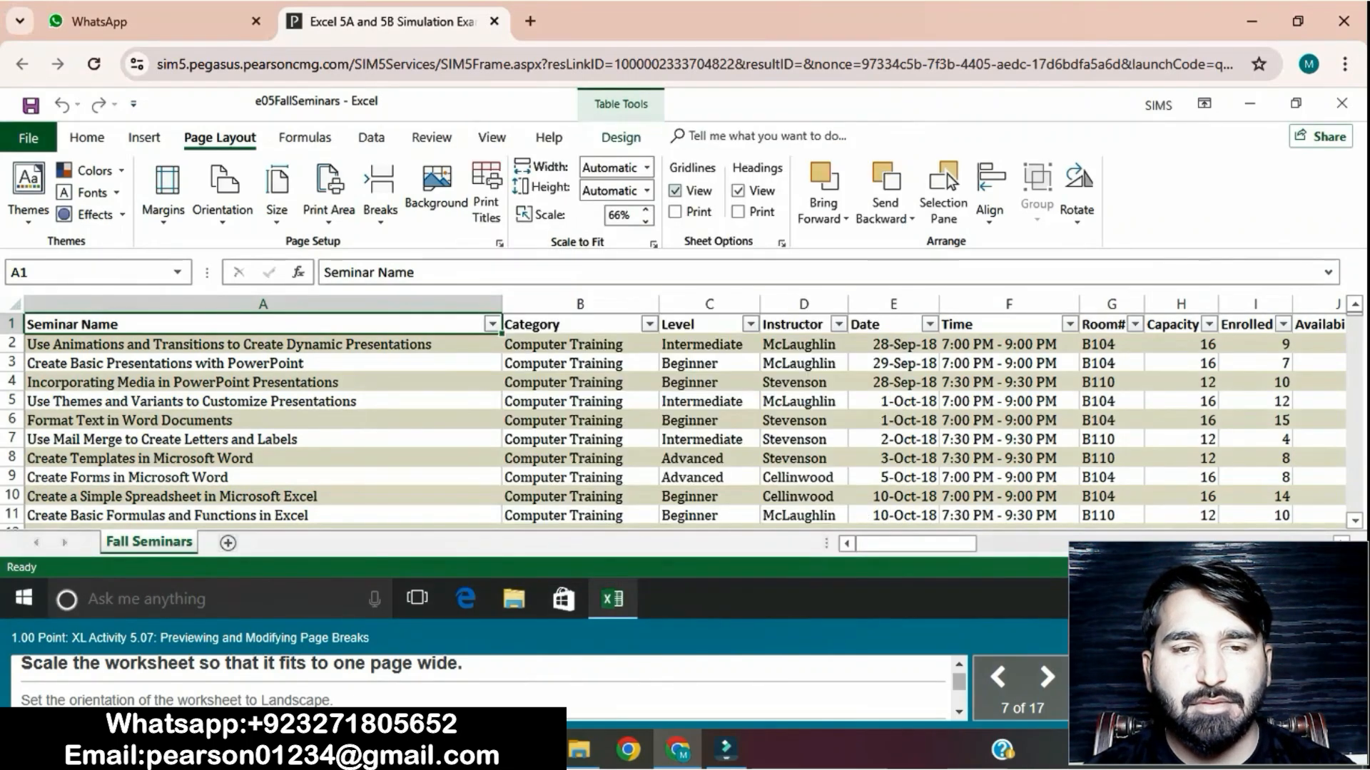
Scale the worksheet to fit 1 page wide and set its orientation to Landscape
left_click(646, 167)
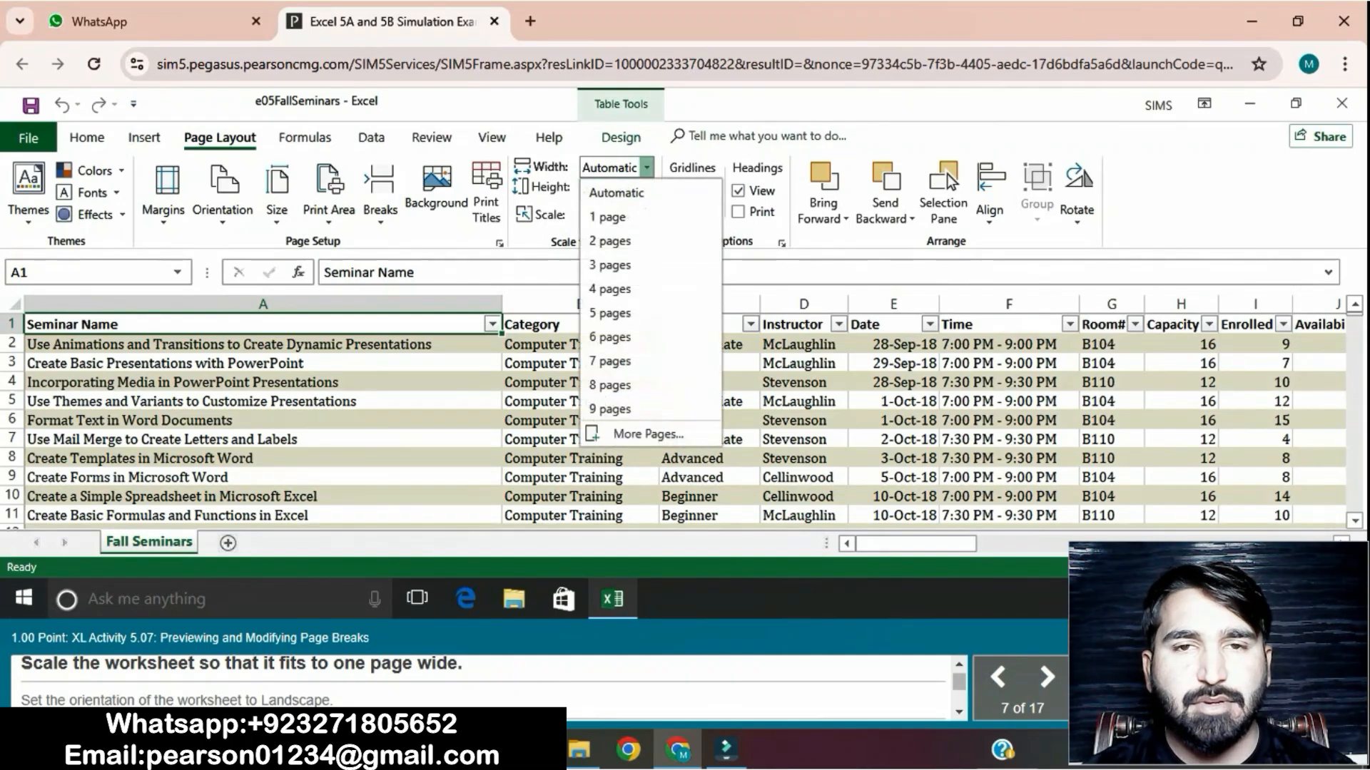
left_click(610, 217)
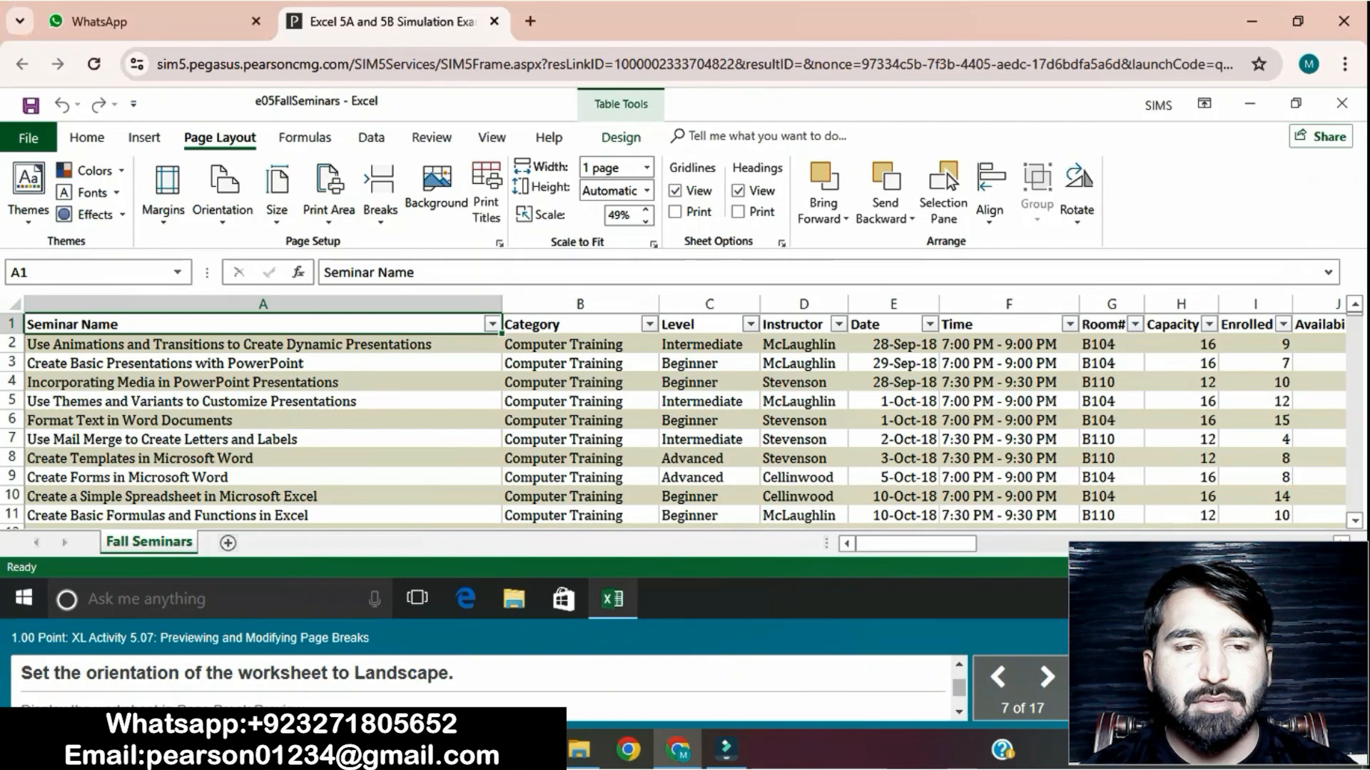
left_click(222, 192)
left_click(274, 304)
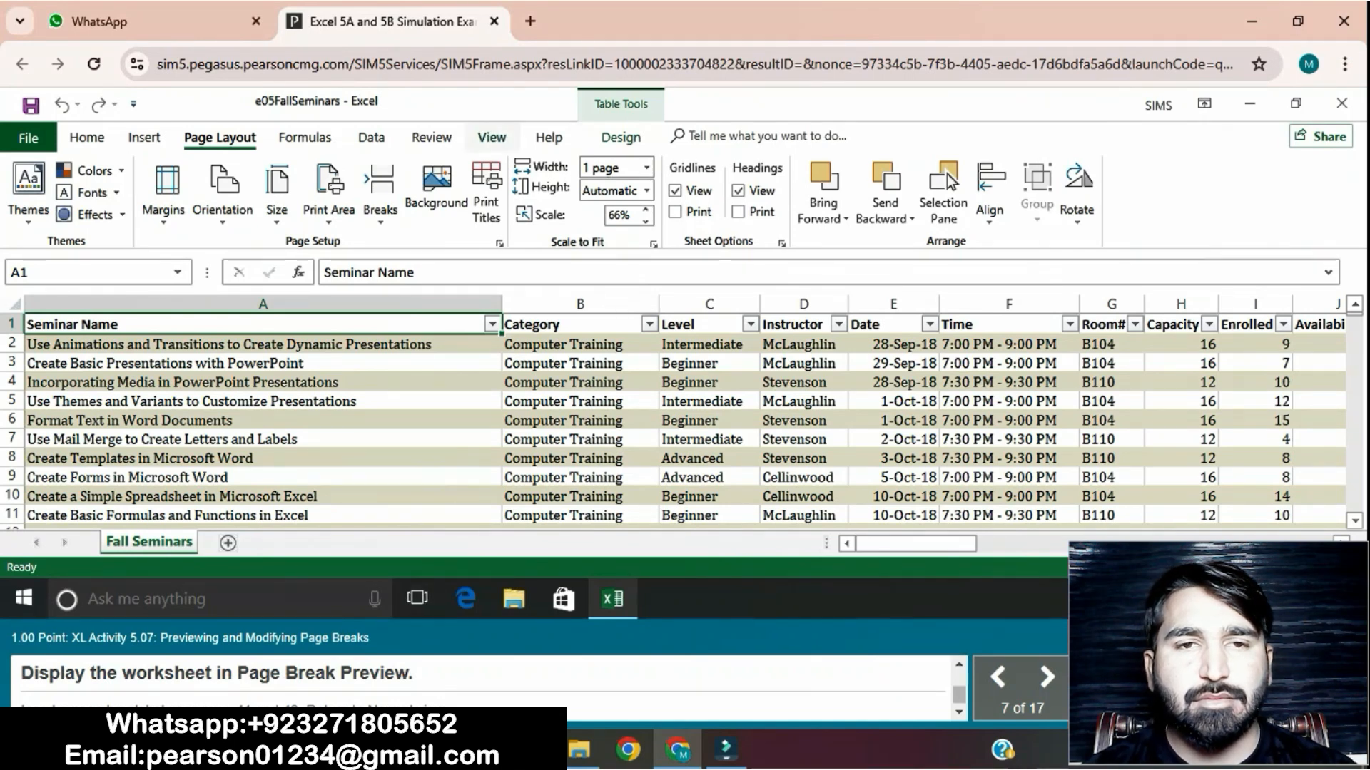
Display the worksheet in Page Break Preview to insert a page break between rows 41 and 42, and return to Normal view
left_click(492, 137)
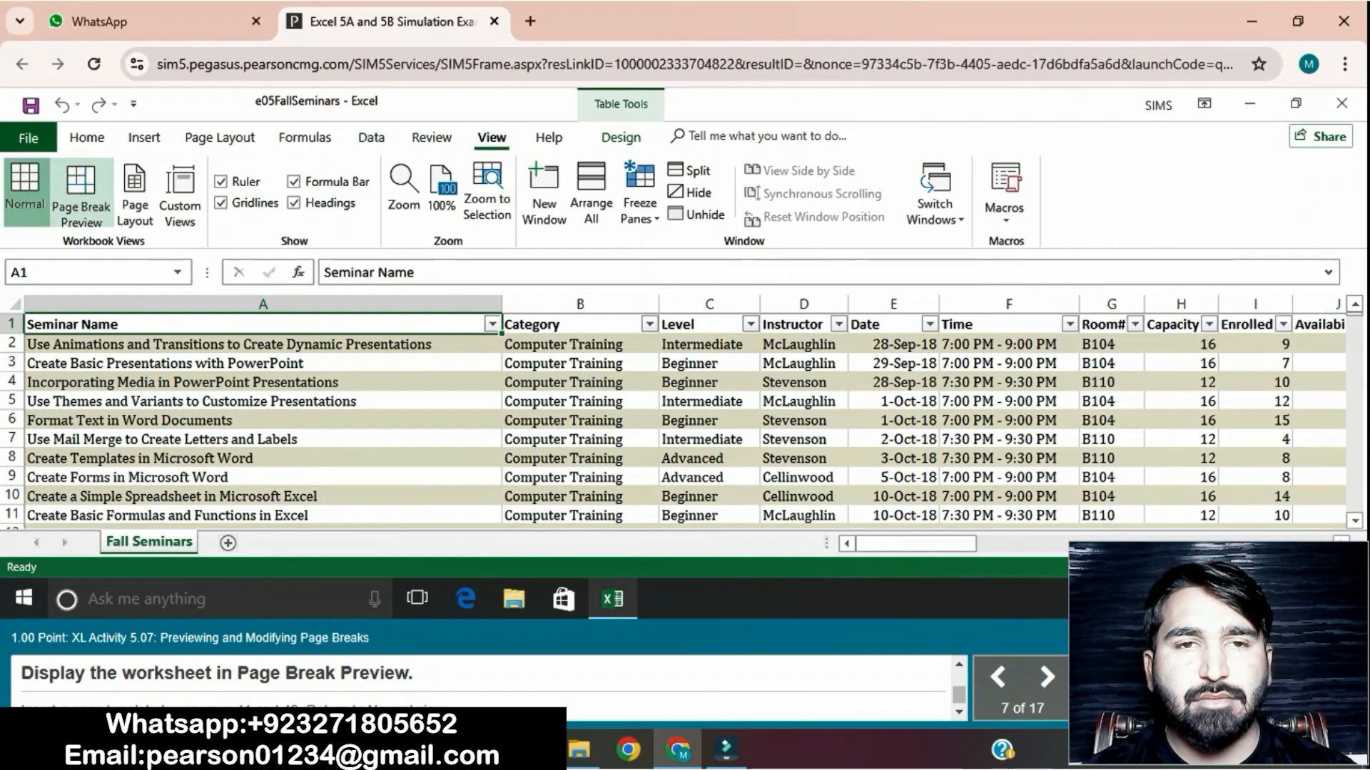
left_click(80, 196)
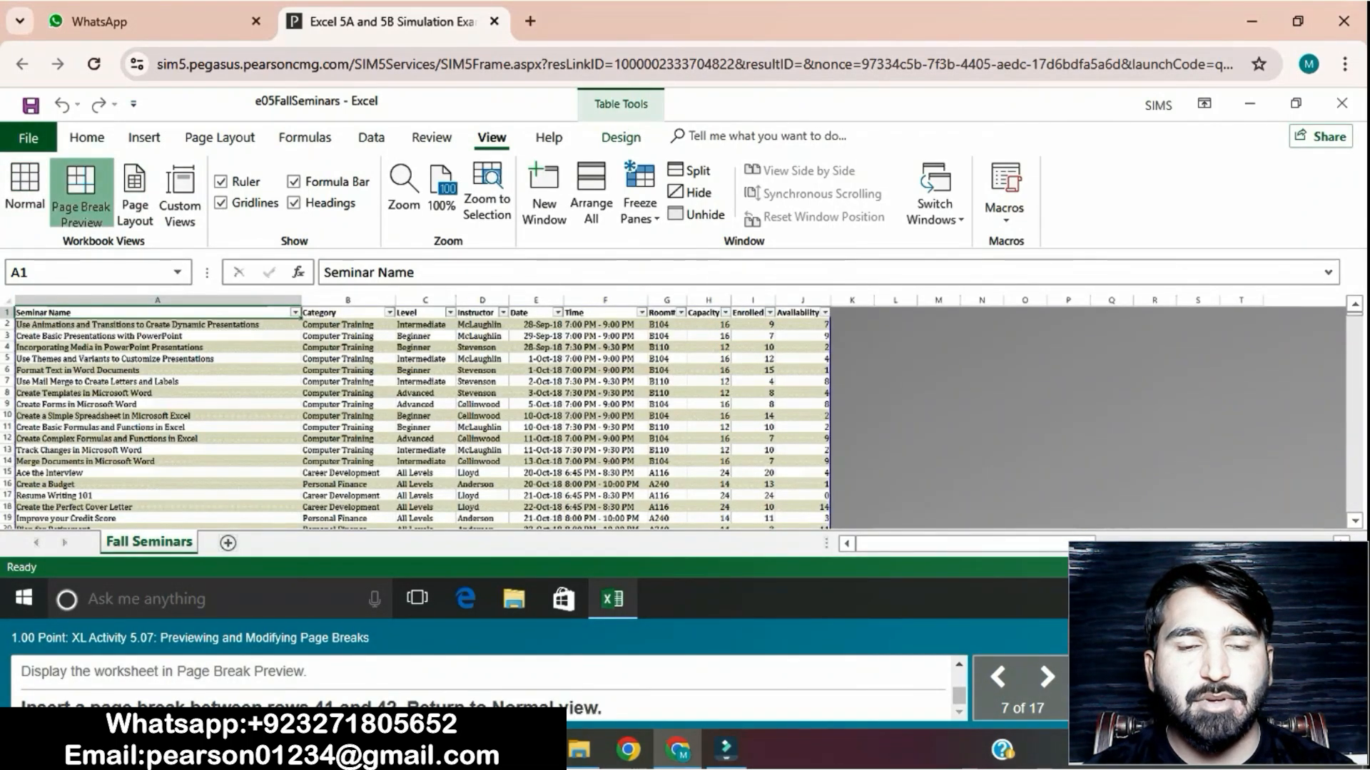
scroll(421, 418, "down", 3)
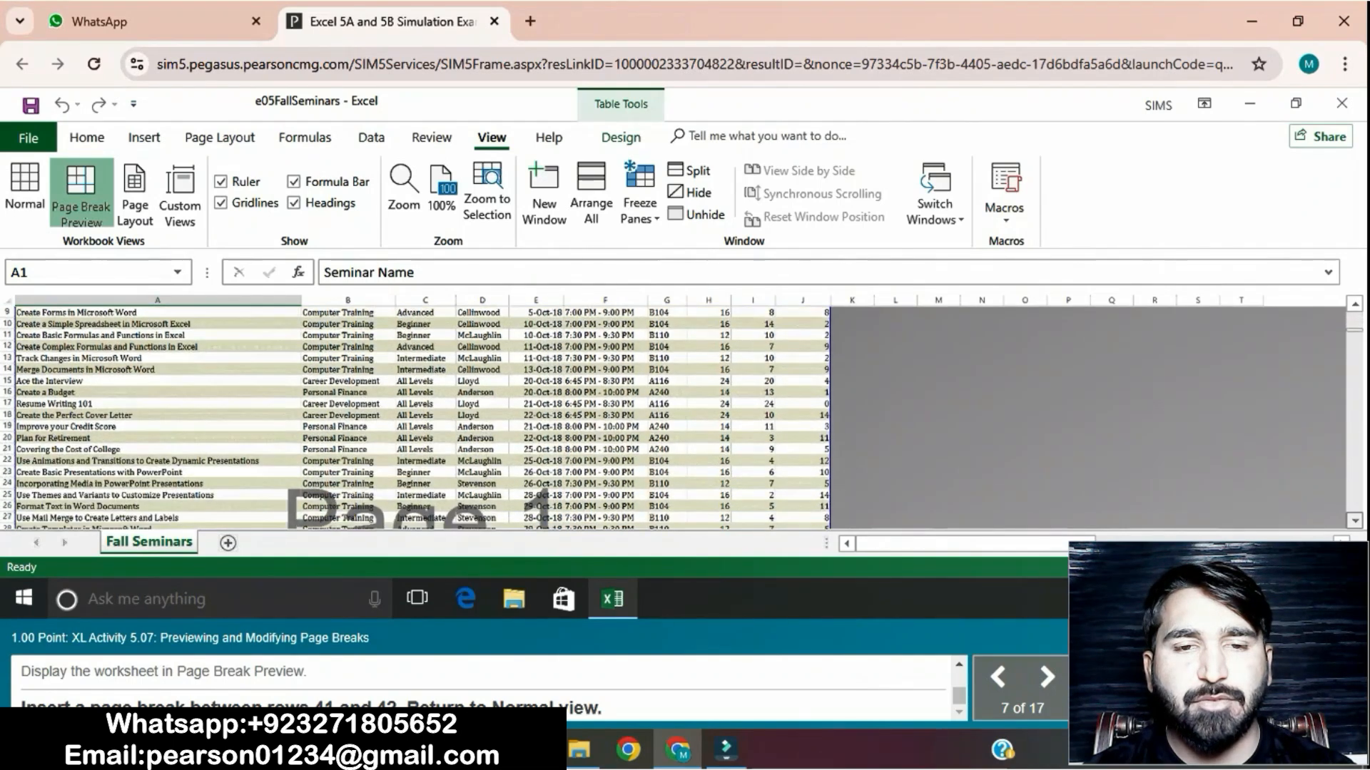
scroll(421, 417, "down", 3)
scroll(420, 418, "down", 3)
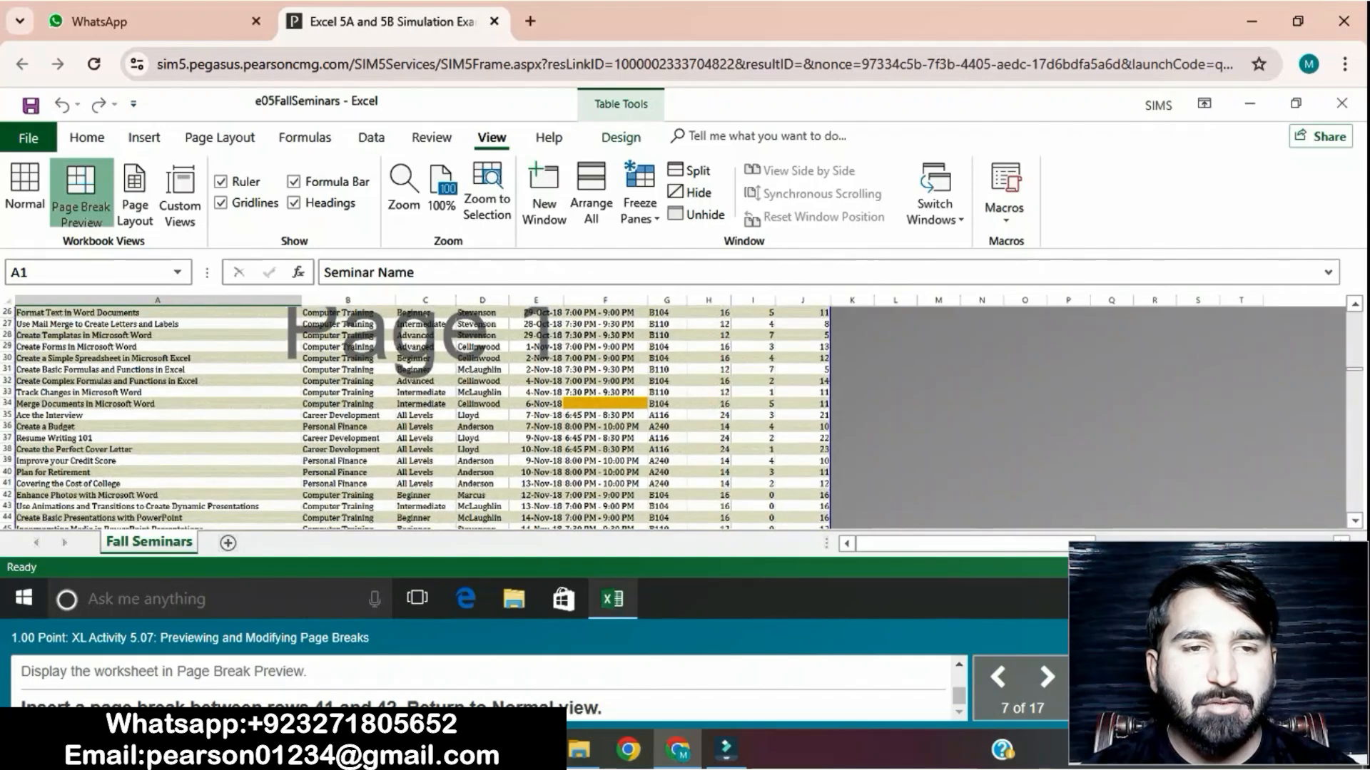
left_click(156, 494)
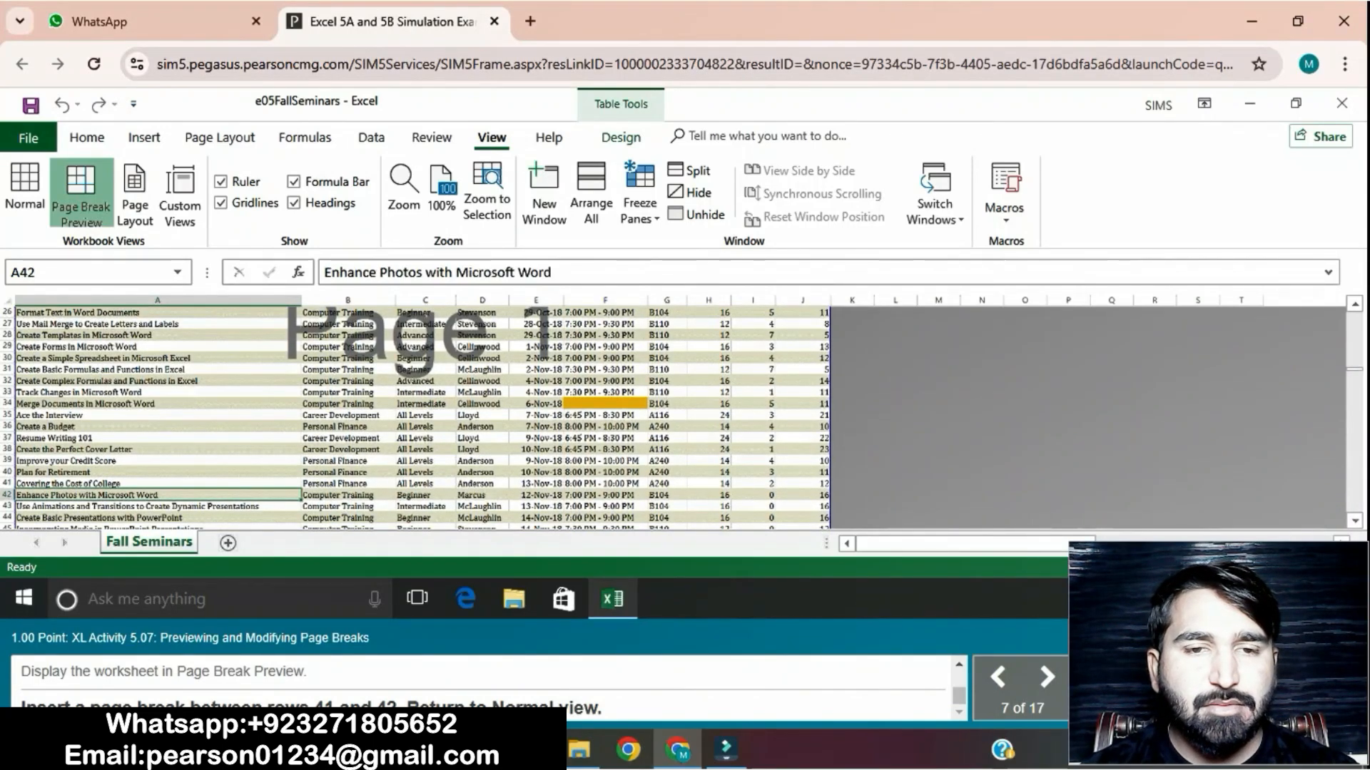
left_click(219, 138)
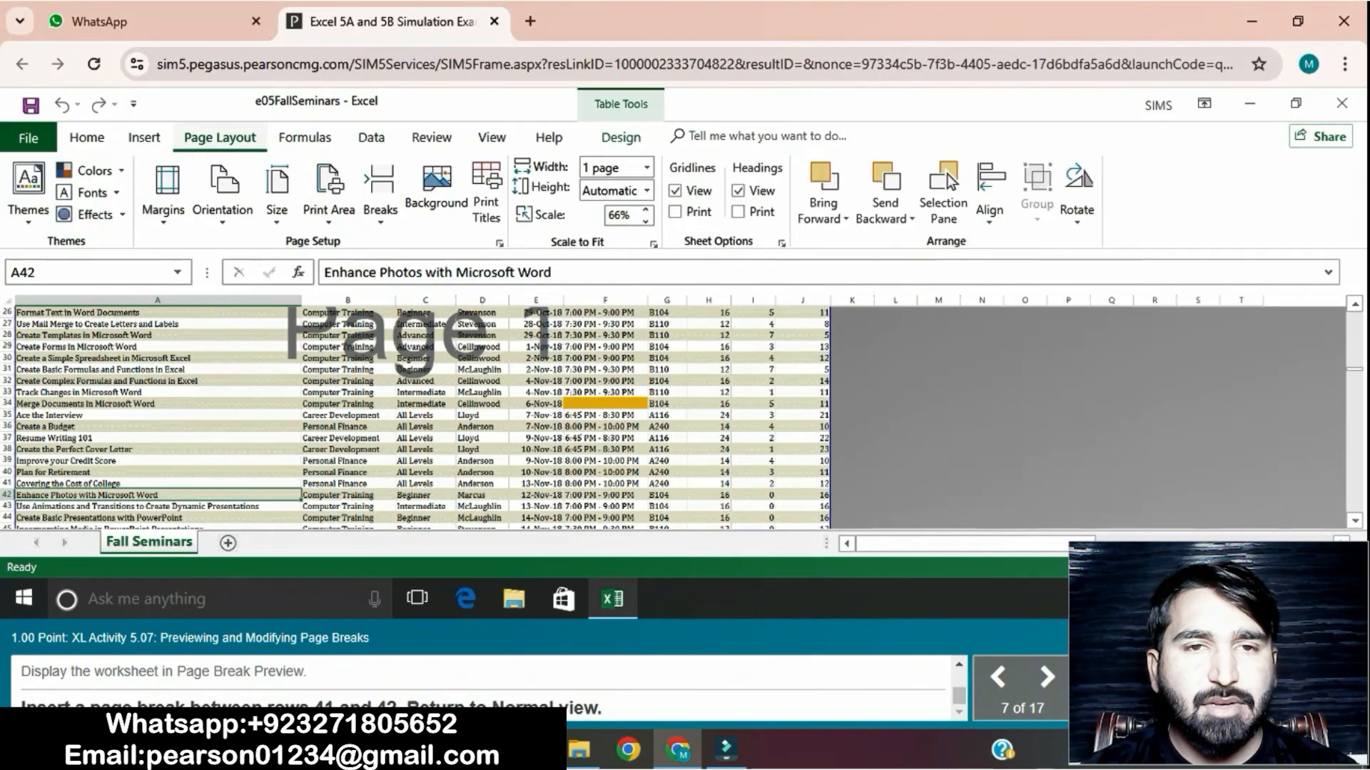
left_click(381, 196)
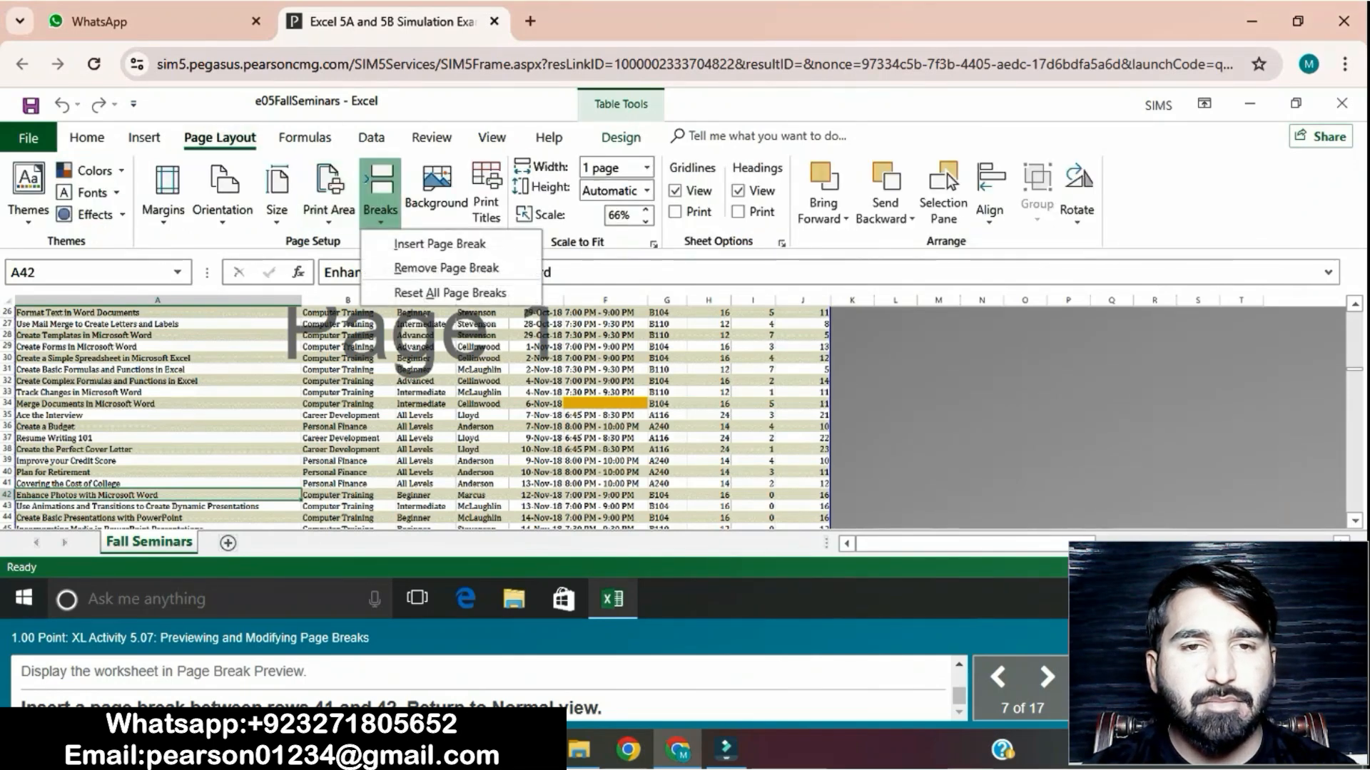
left_click(440, 243)
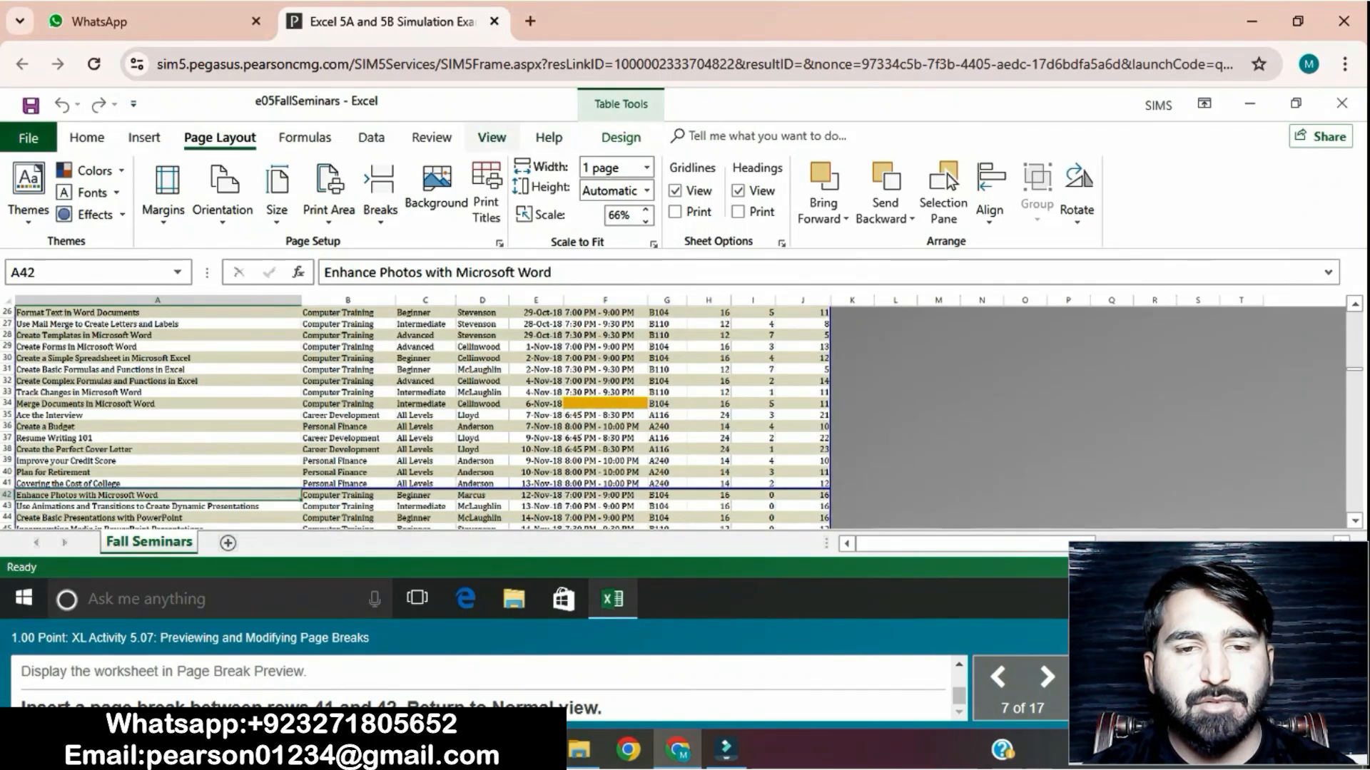
left_click(491, 138)
left_click(24, 186)
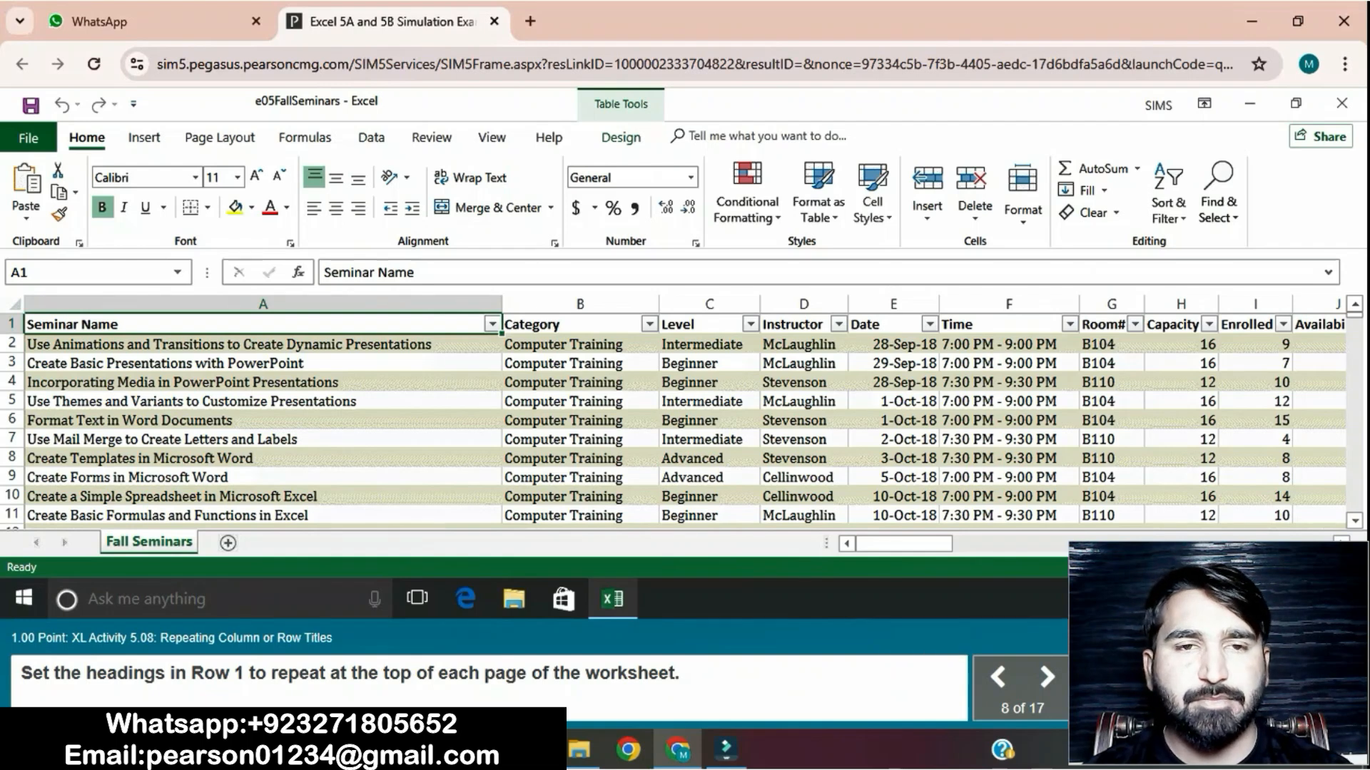
Set the row 1 headings ($1:$1) to repeat at the top of each printed page
left_click(219, 137)
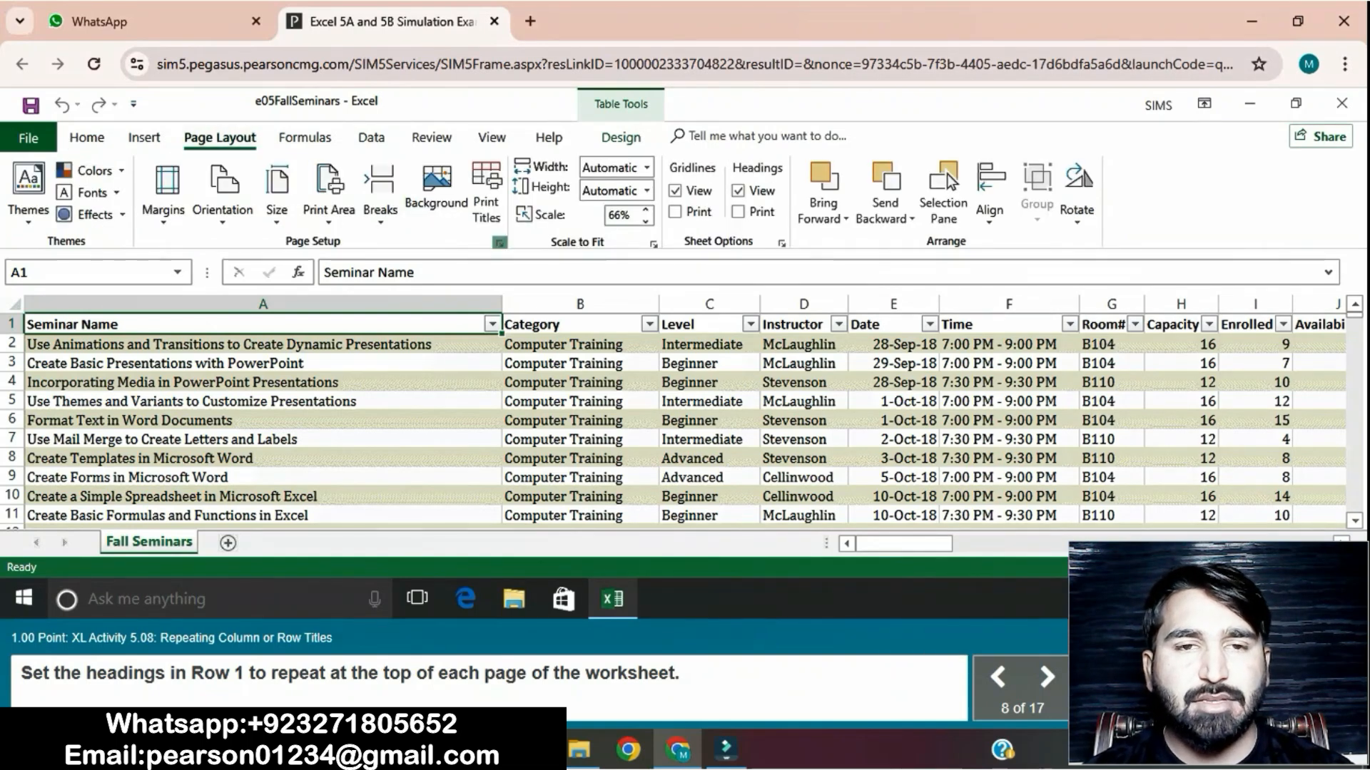
left_click(499, 243)
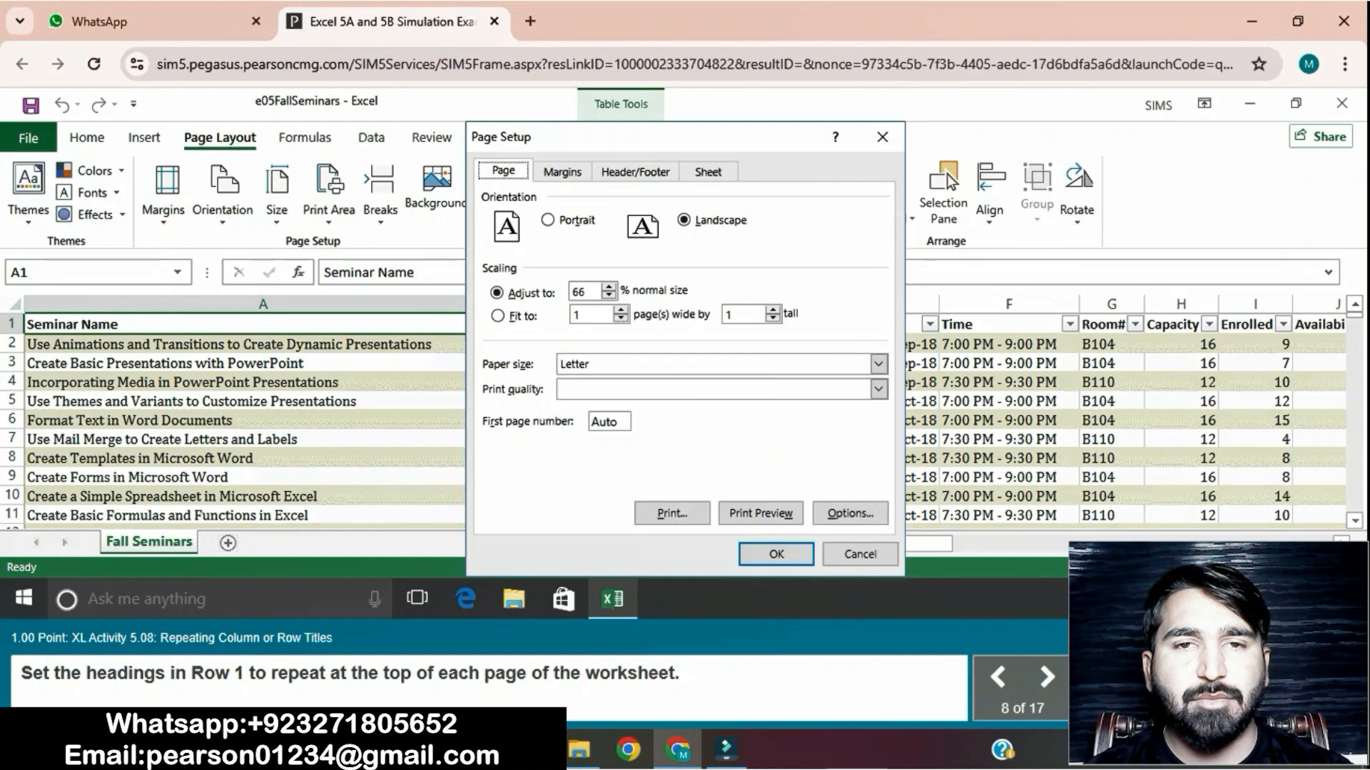
left_click(708, 172)
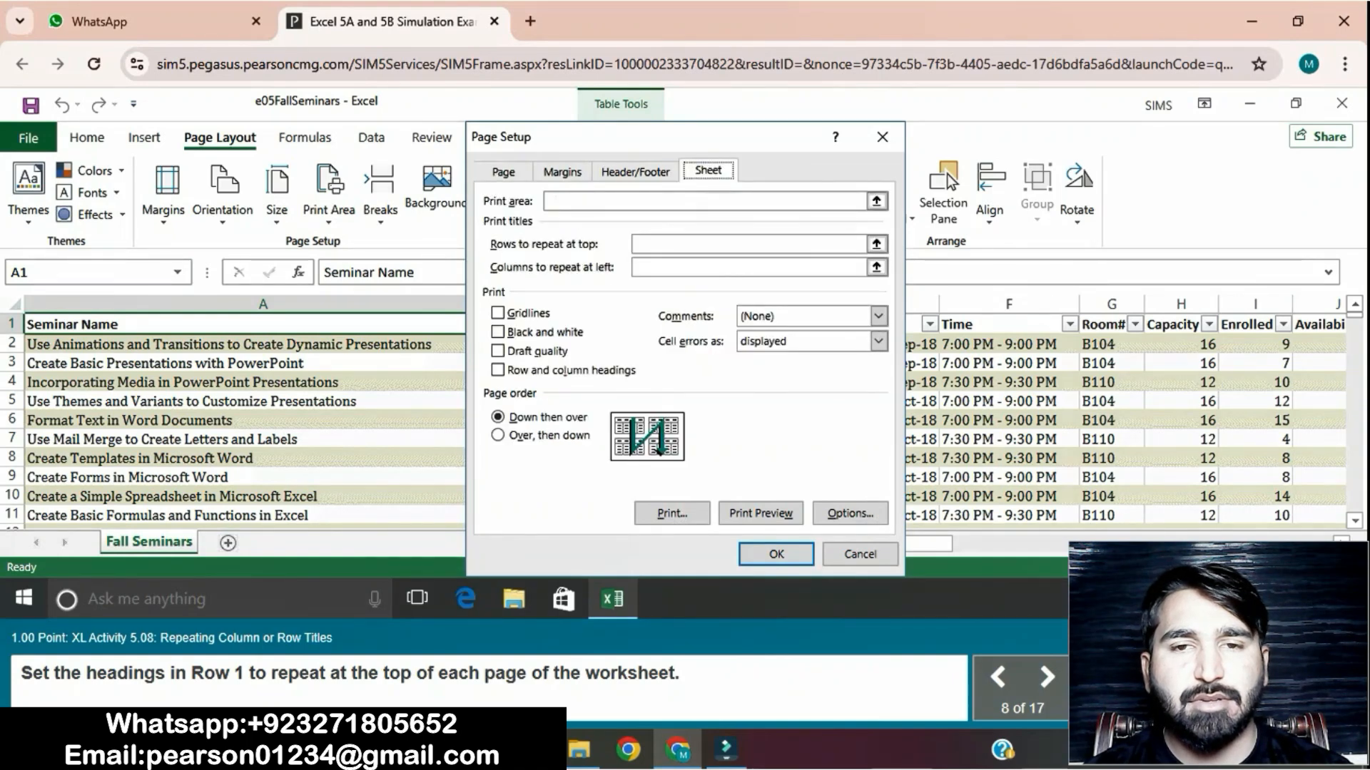
left_click(749, 244)
left_click(12, 324)
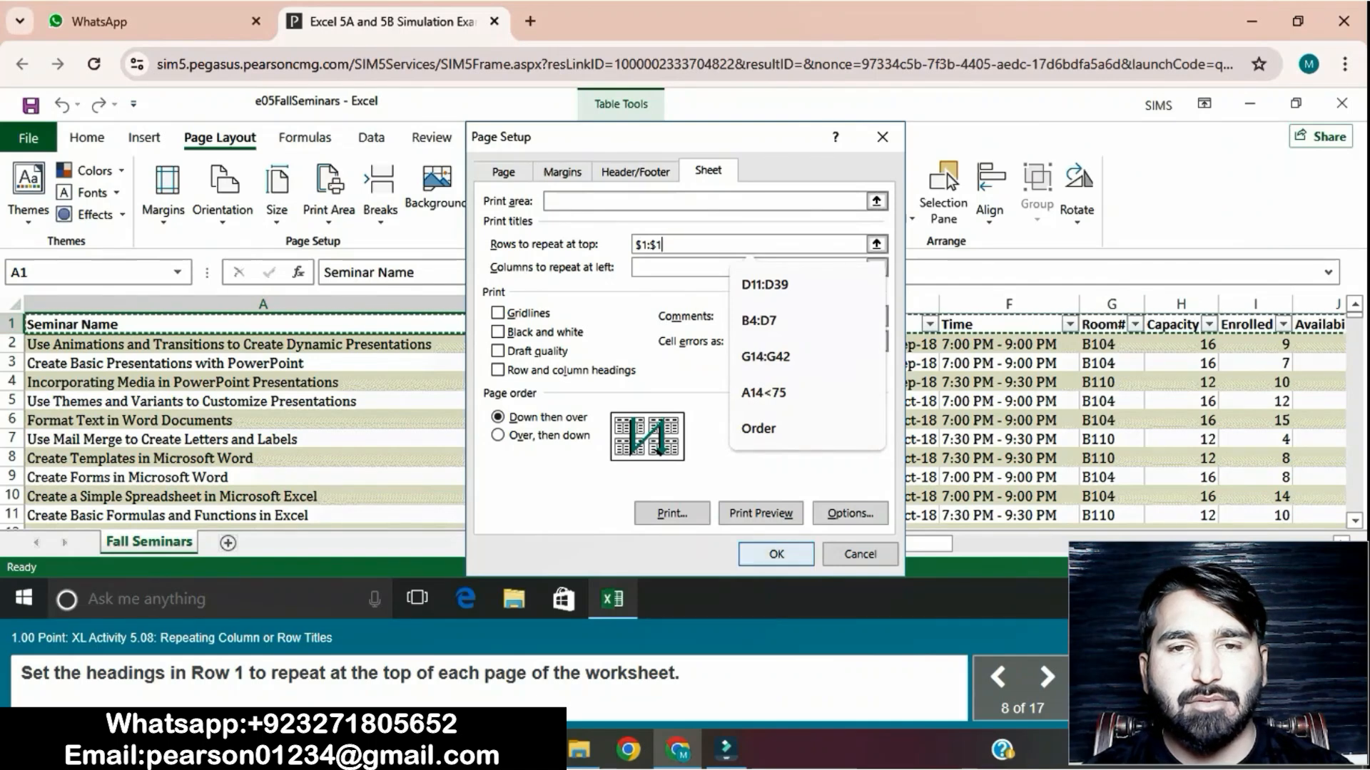
left_click(776, 554)
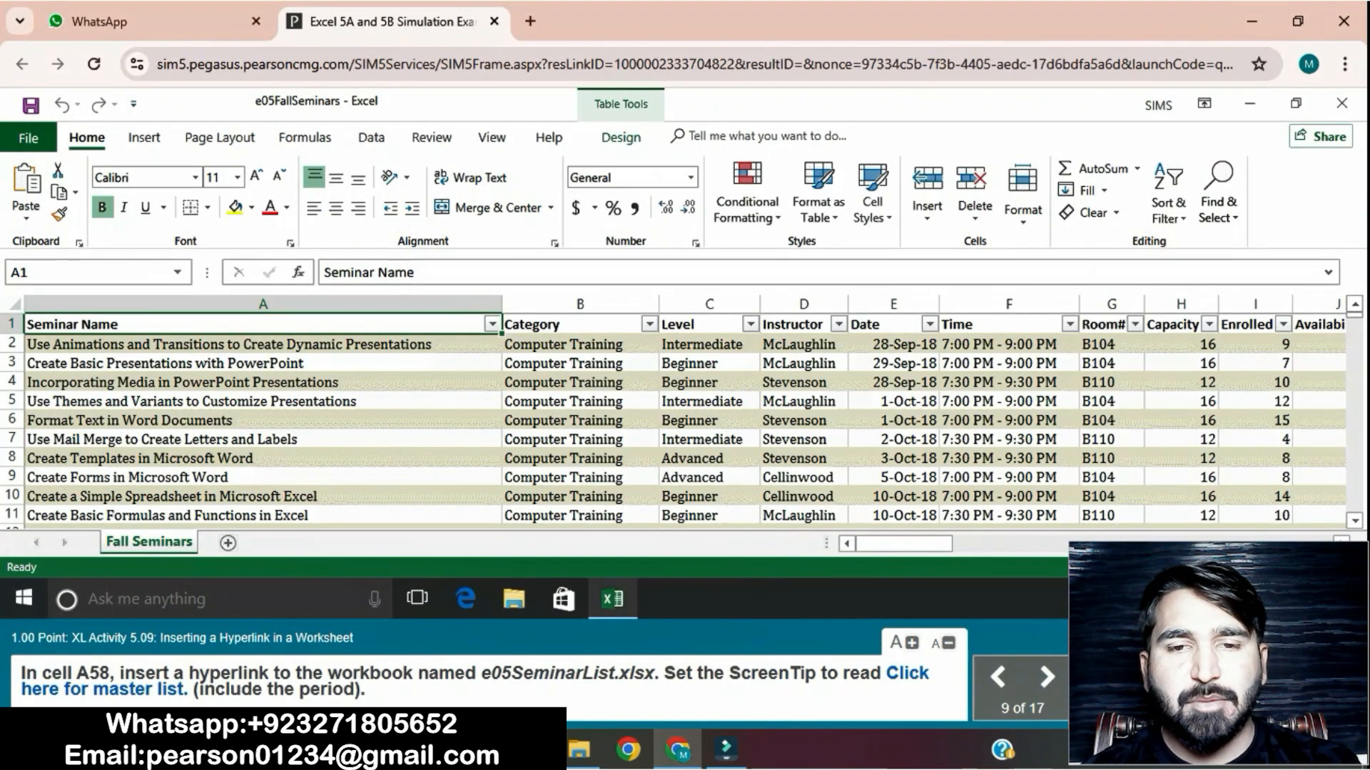
Start a hyperlink in cell A58 that targets the existing workbook e05SeminarList.xlsx
left_click(1354, 520)
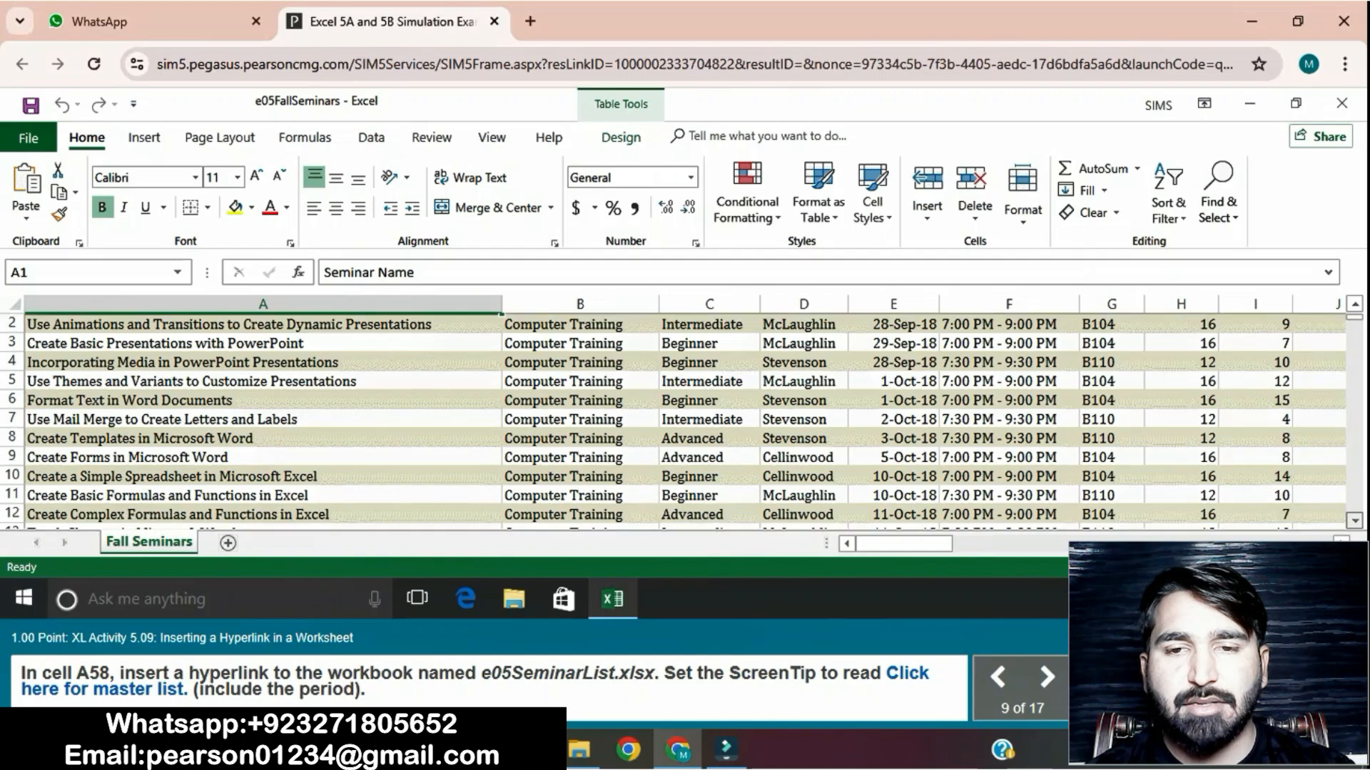
scroll(685, 421, "down", 11)
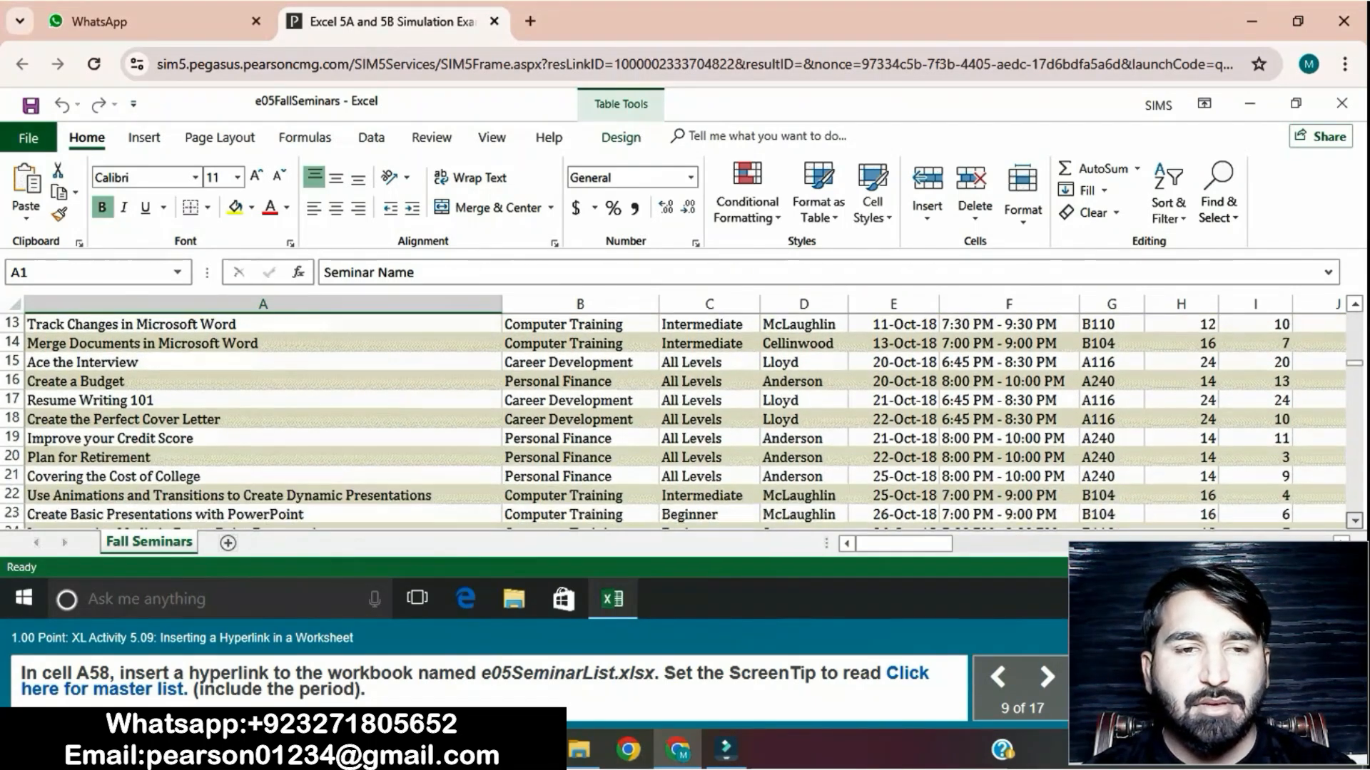
scroll(685, 421, "down", 4)
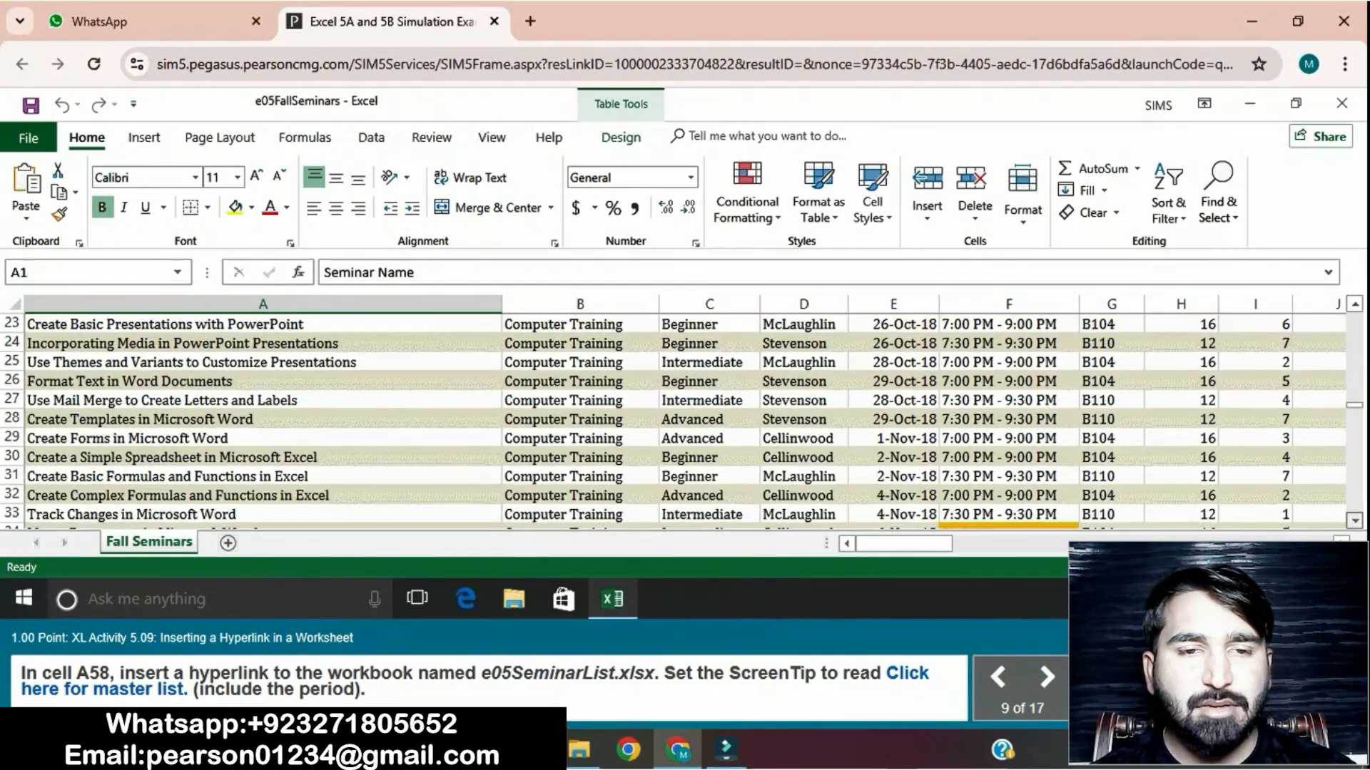
scroll(685, 421, "down", 4)
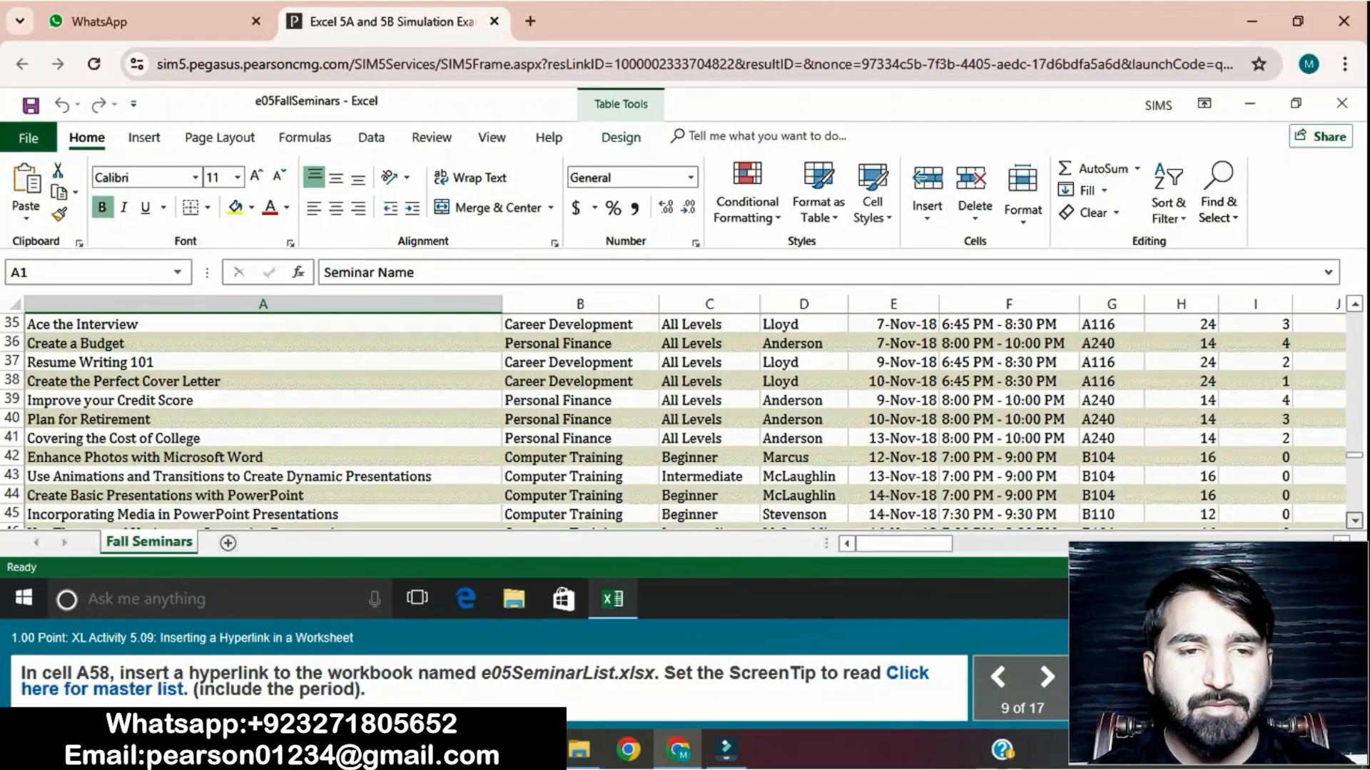
scroll(685, 421, "down", 2)
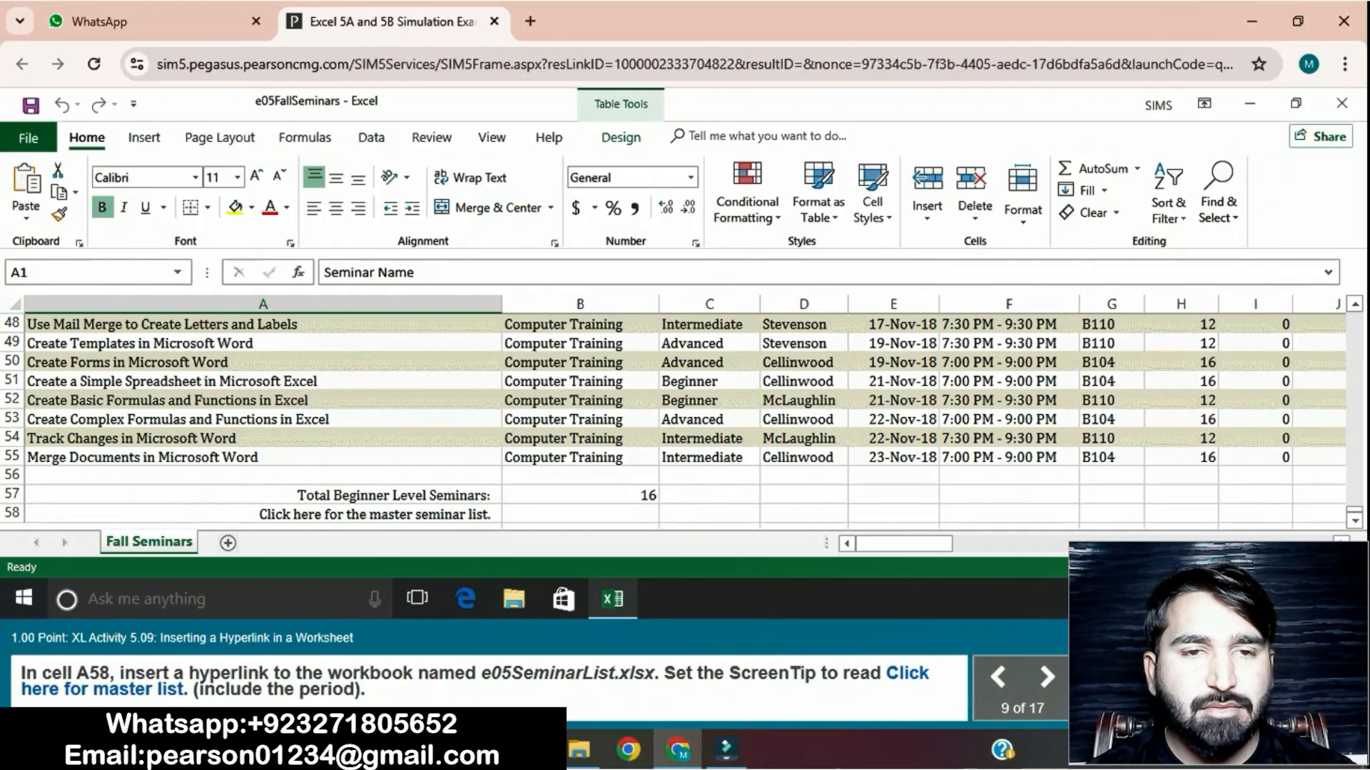
left_click(375, 515)
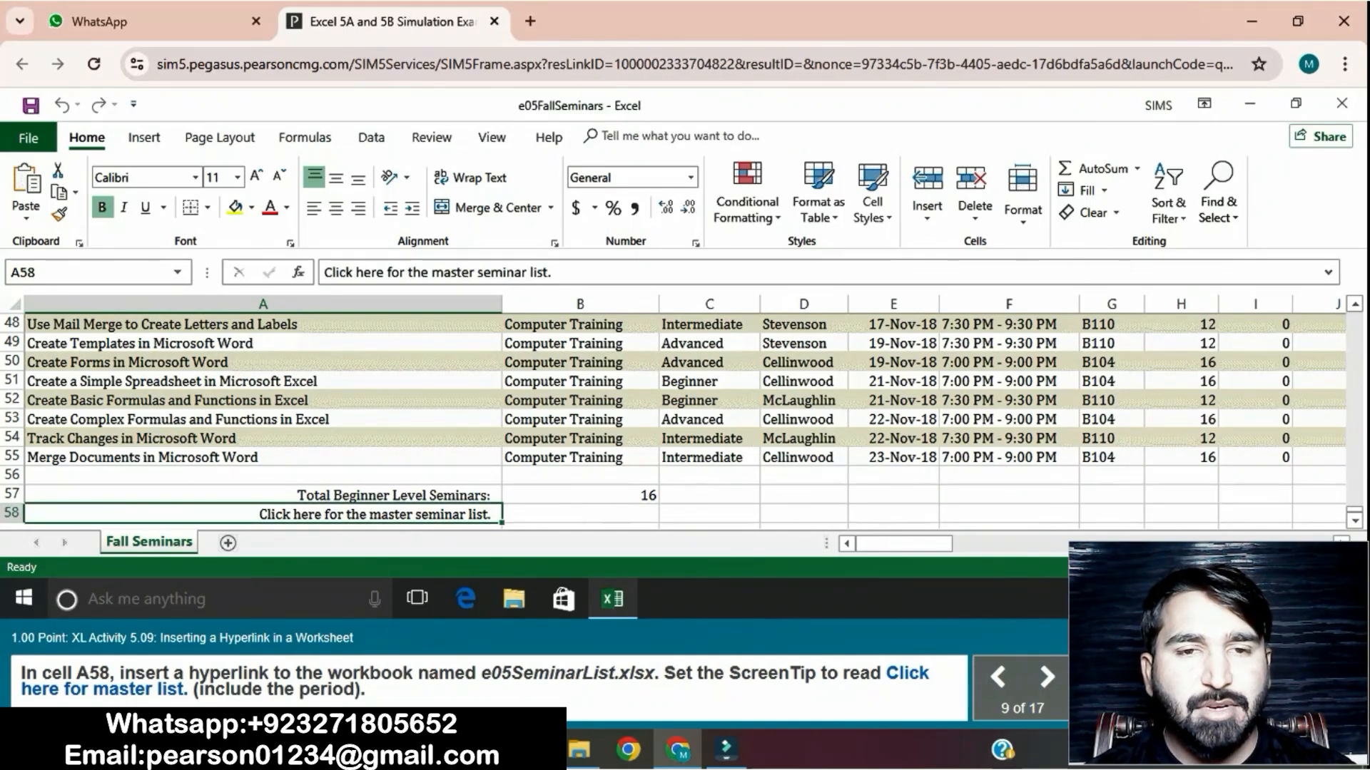
right_click(271, 513)
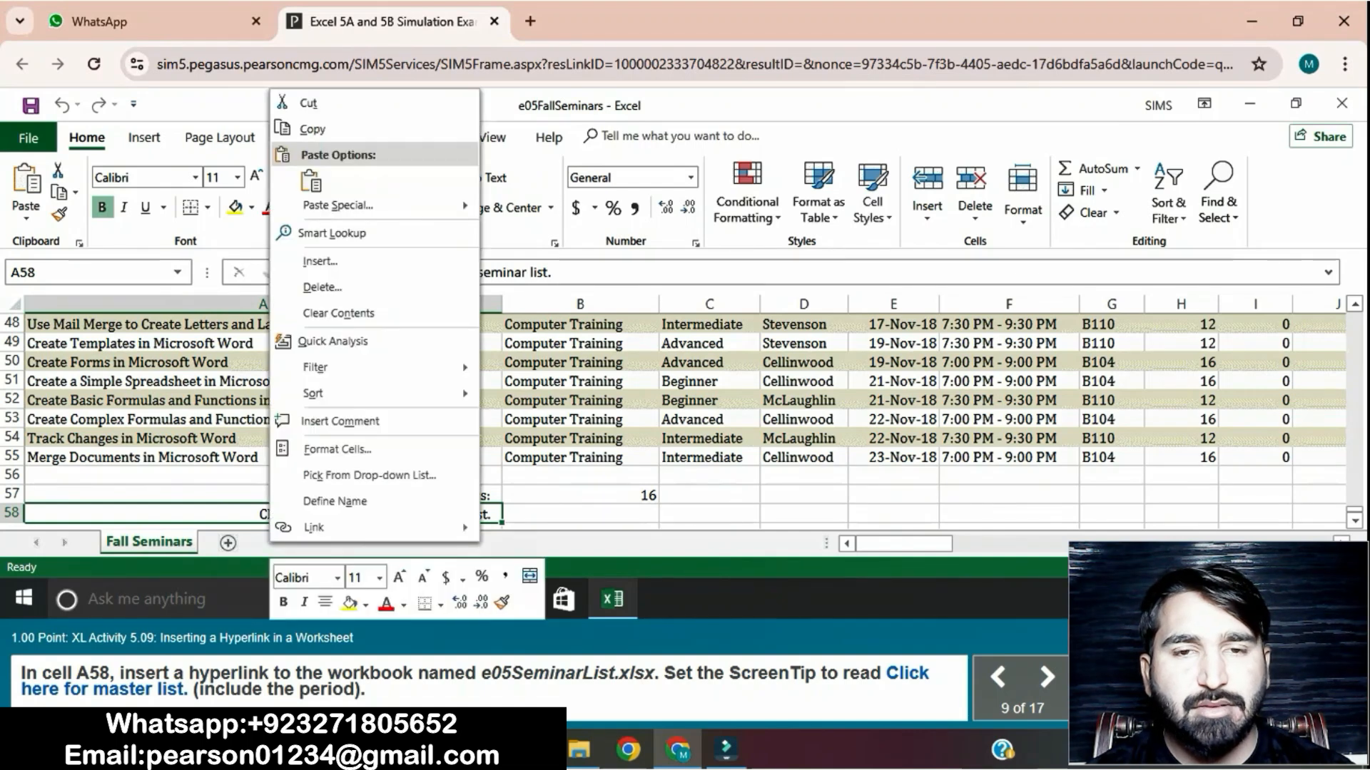
left_click(313, 528)
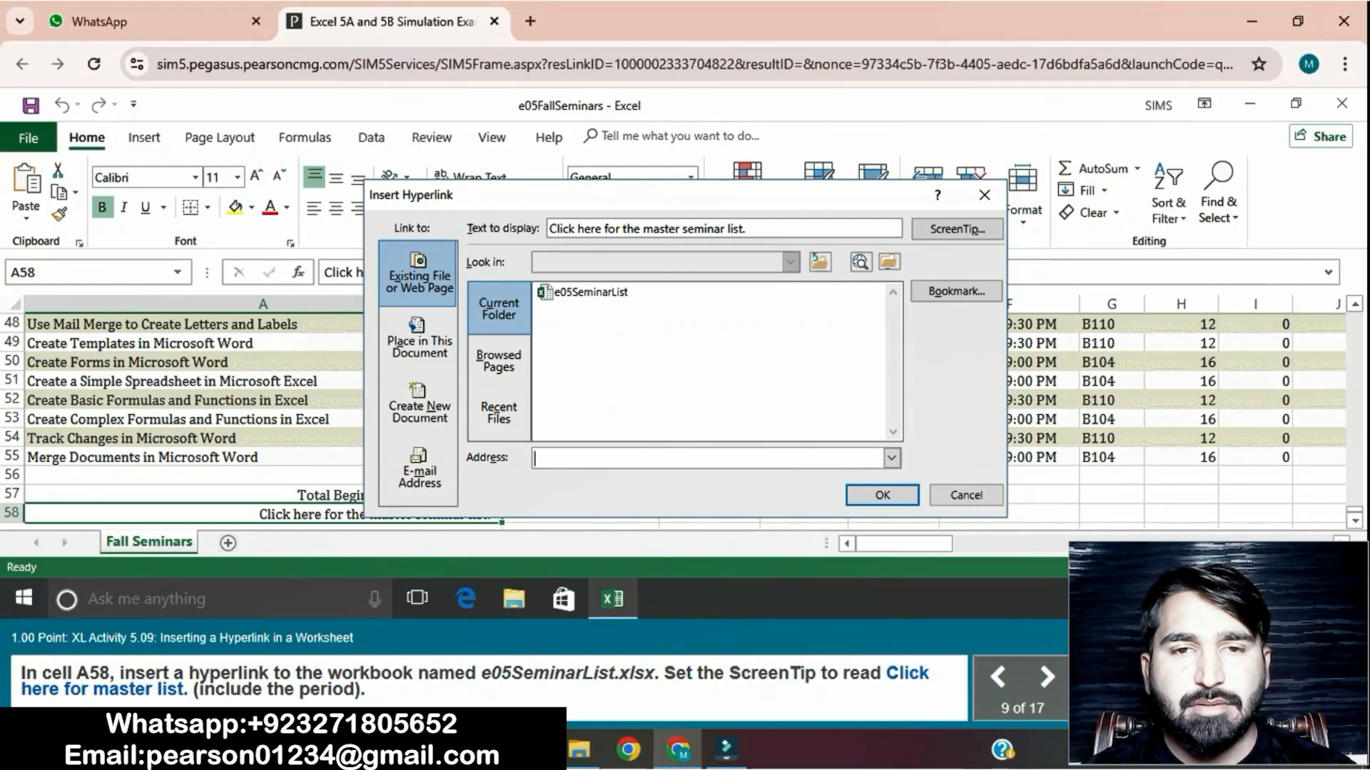
left_click(591, 292)
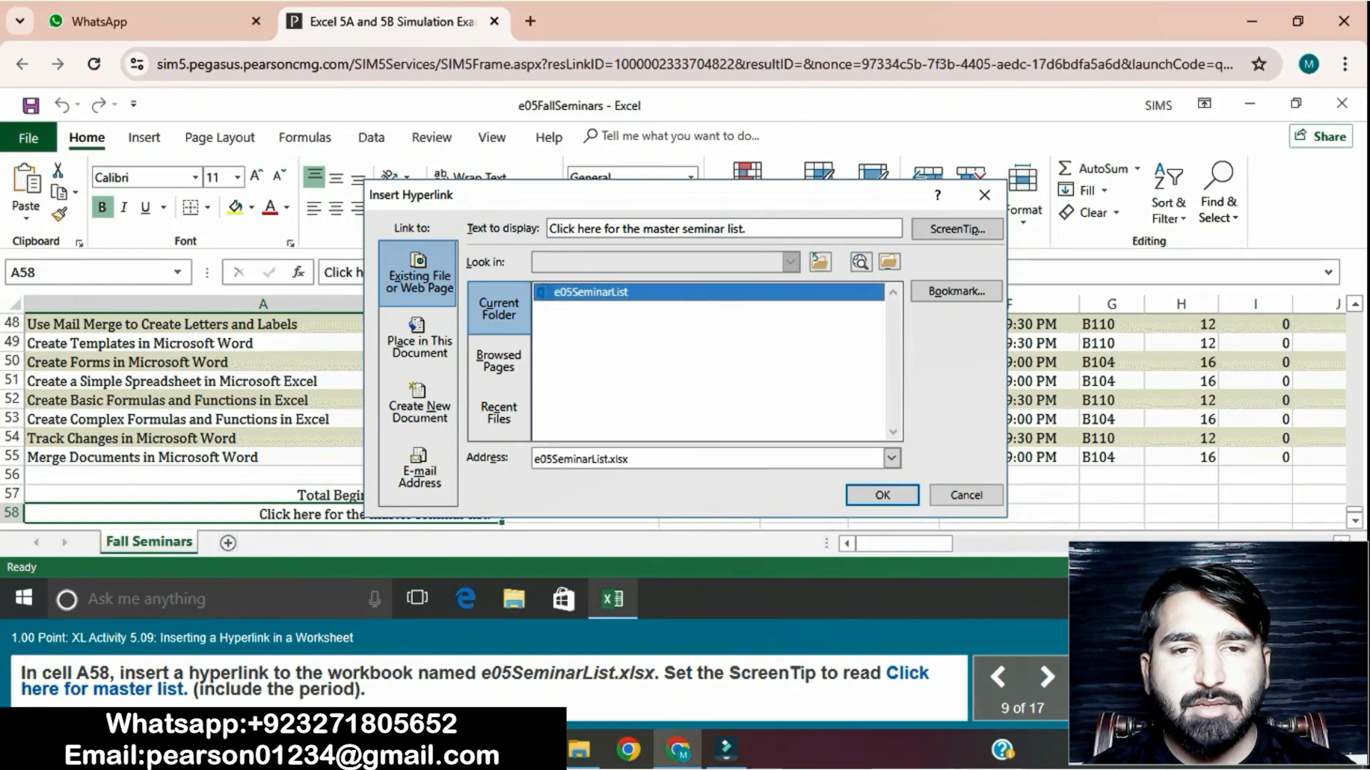
Set the hyperlink's ScreenTip to "Click here for master list." and insert the link
left_click(957, 229)
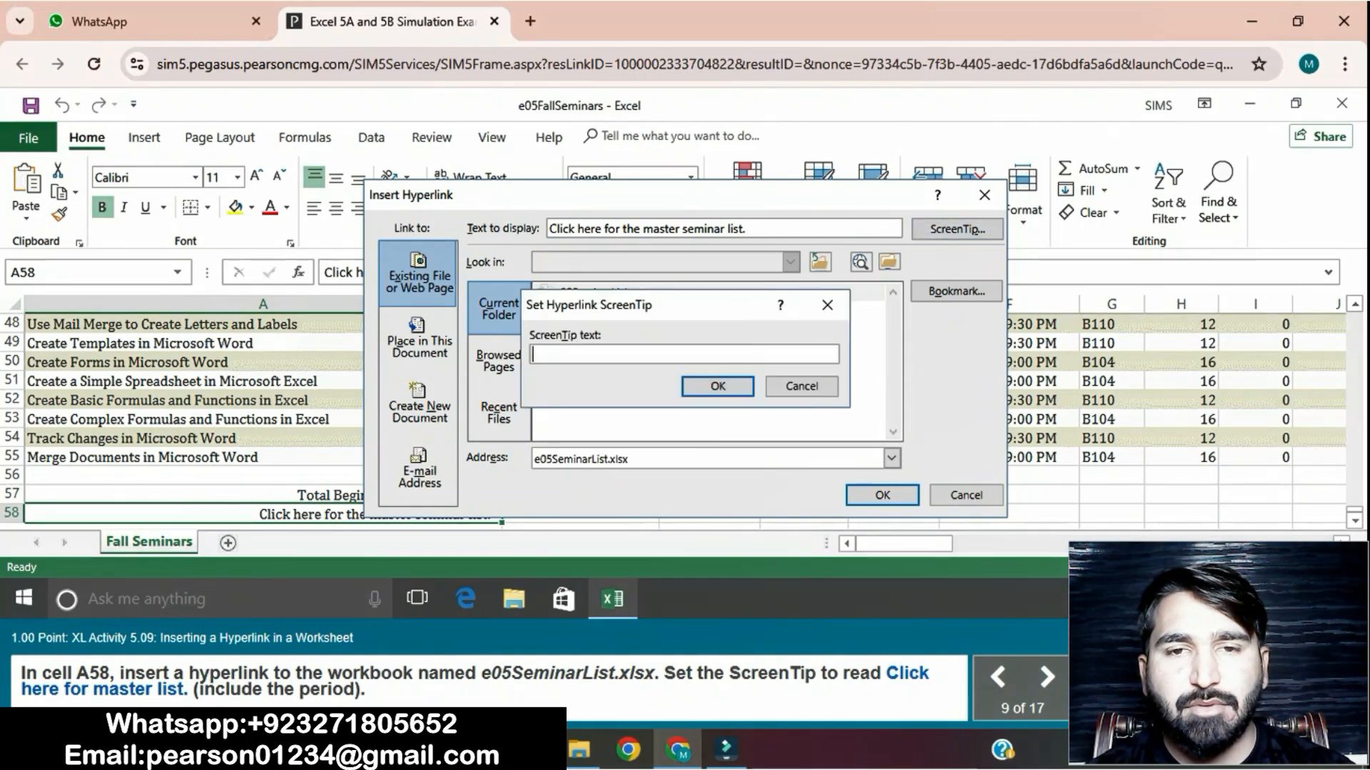
type("Click ")
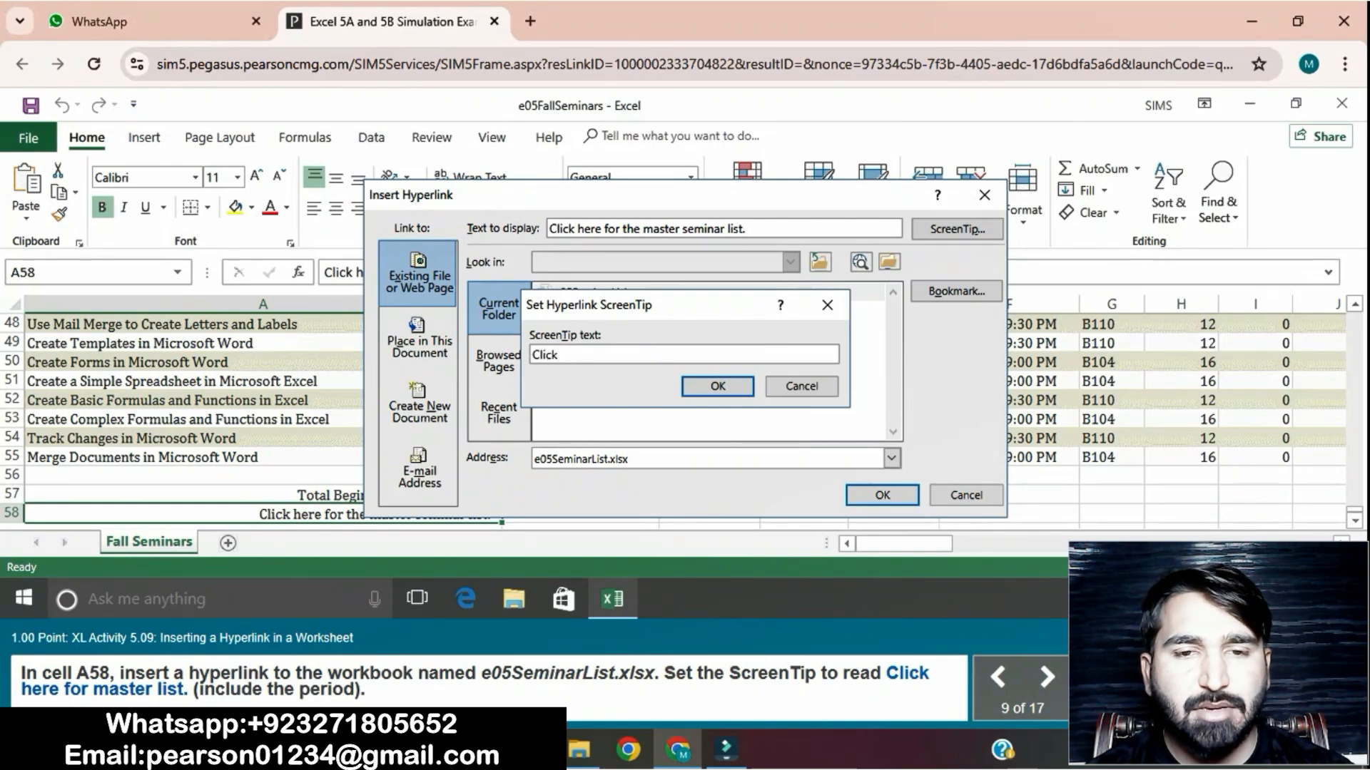
type("here for master list.")
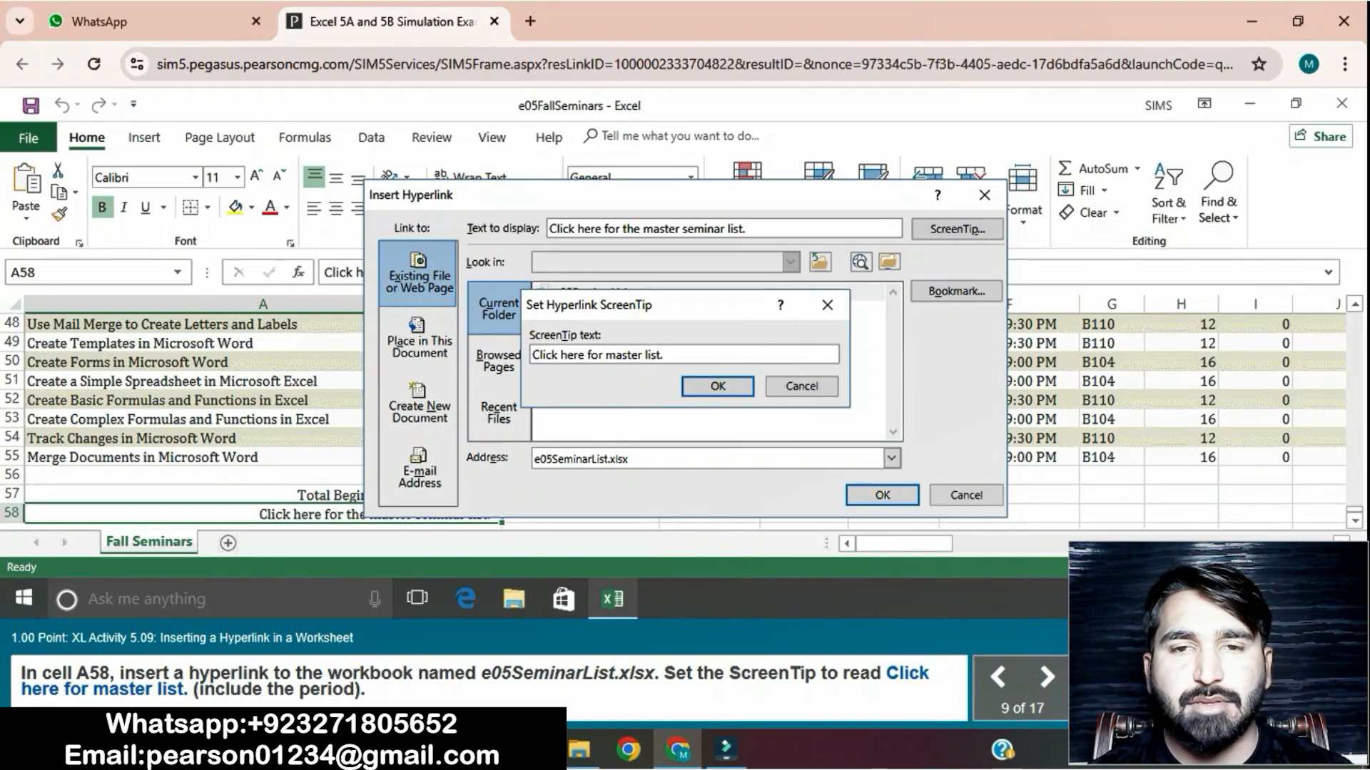
key("Return")
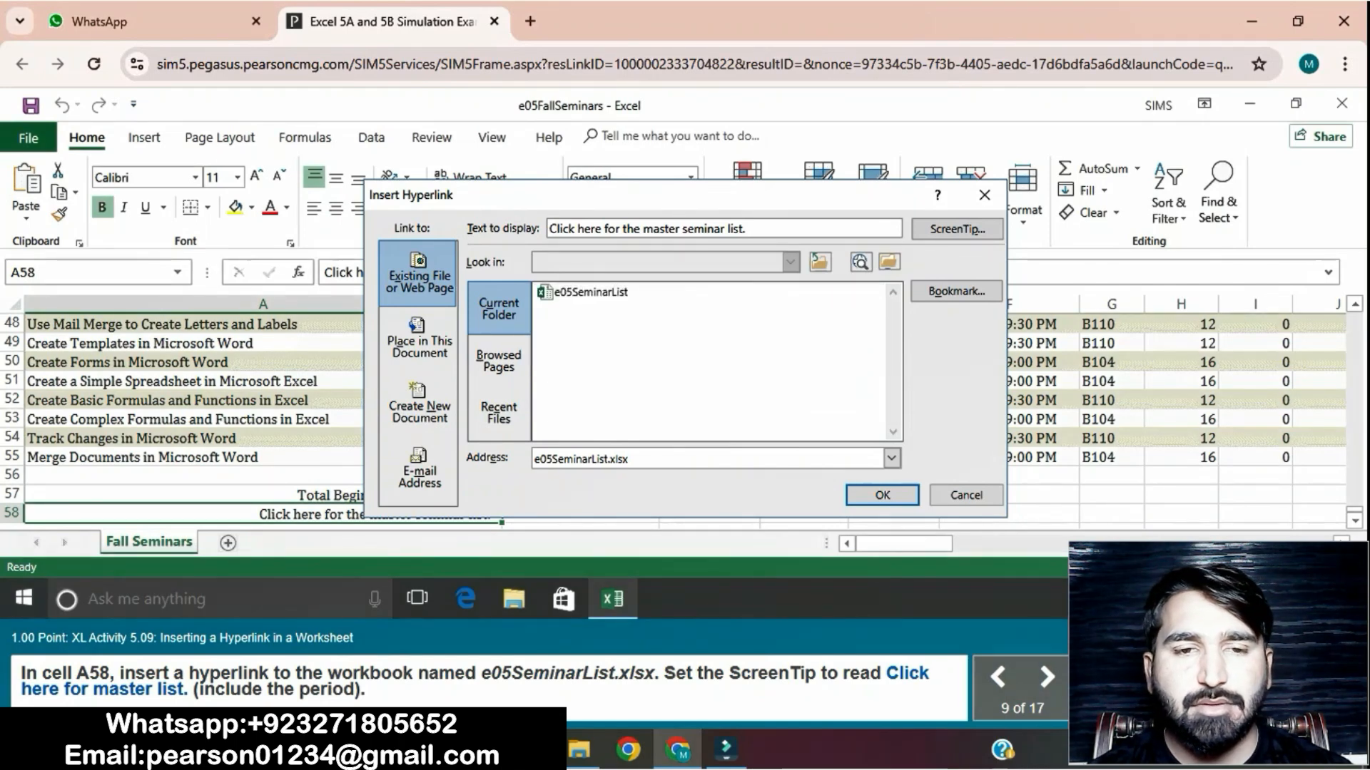
key("Return")
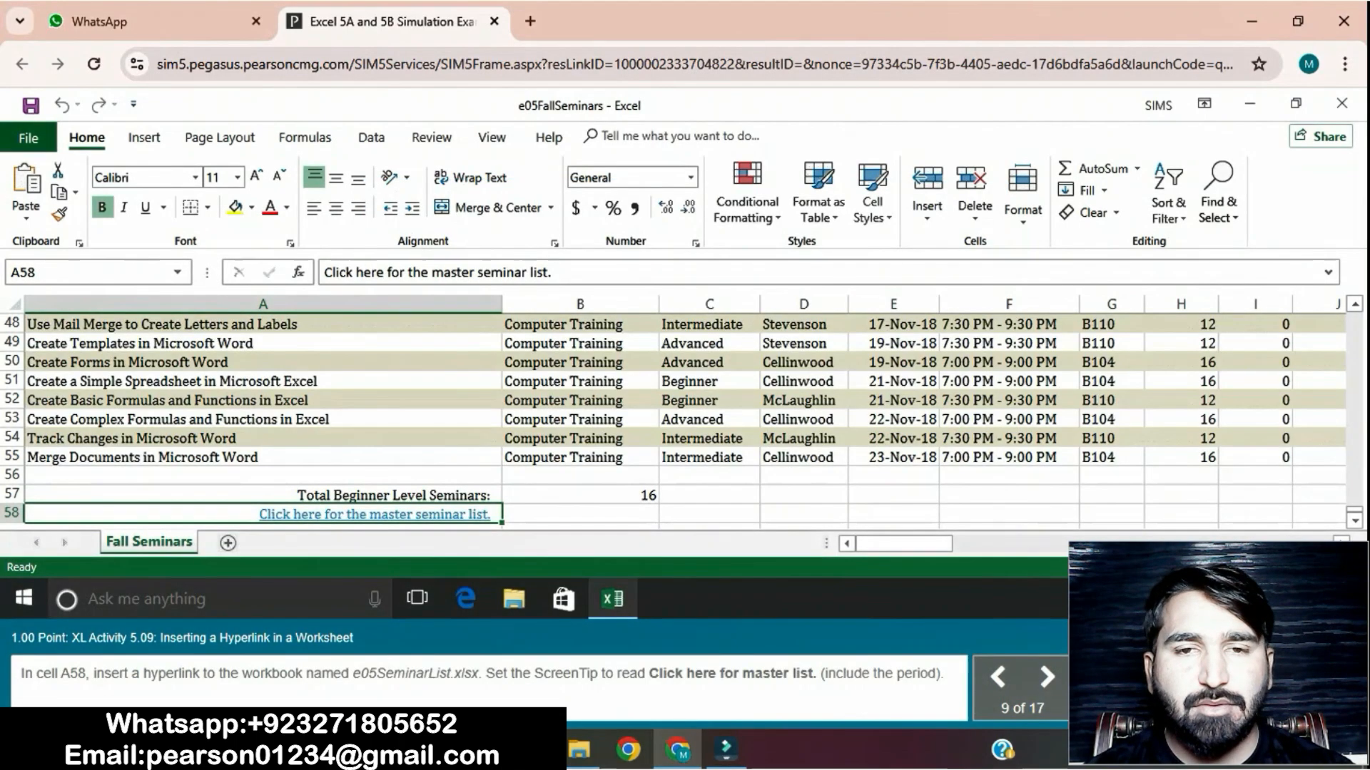